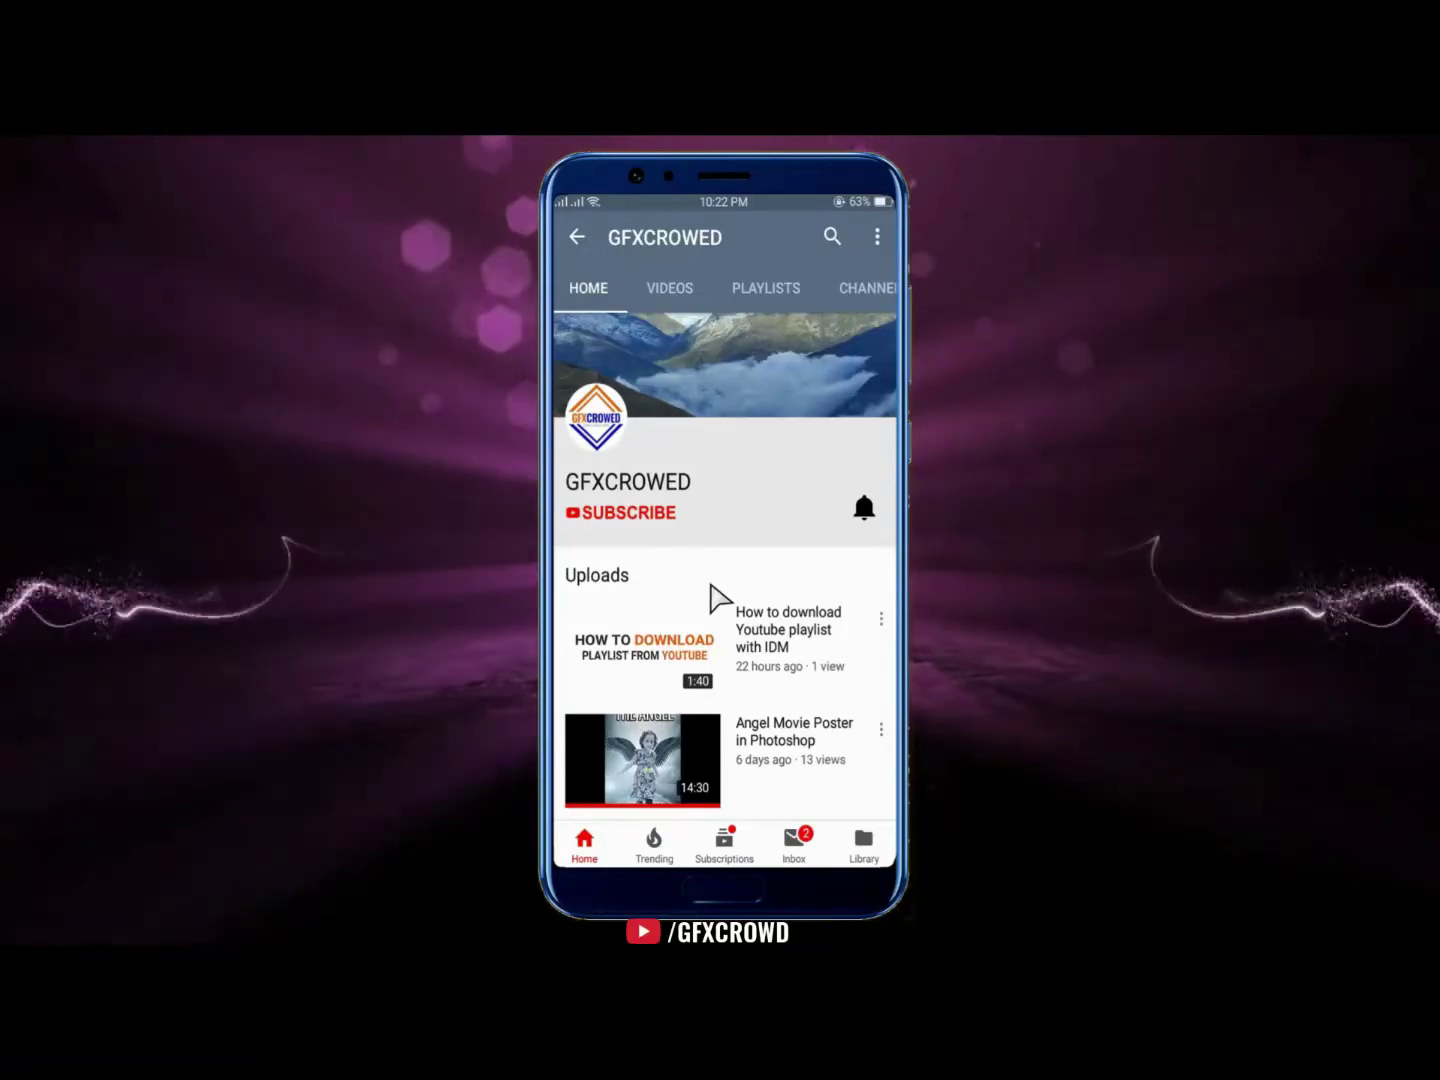
# Hit SUBSCRIBE on the YouTube channel page shown on the phone.
pyautogui.click(630, 513)
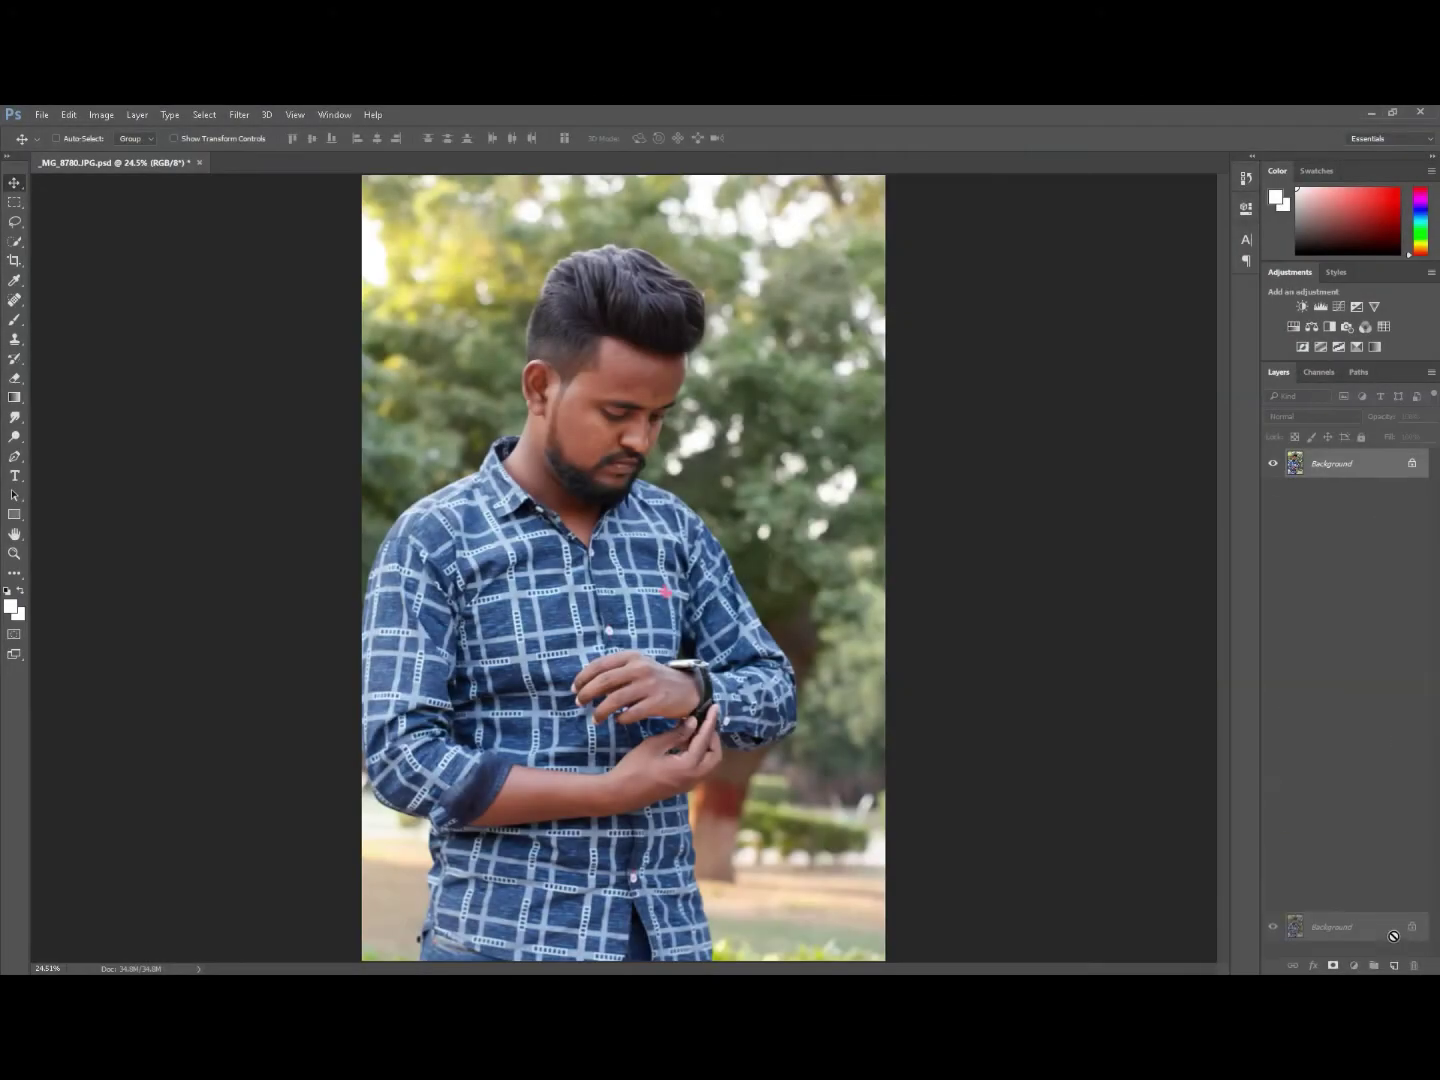
# Duplicate the Background layer, zoom into the man's face, and reset default colours.
pyautogui.moveTo(1400, 682); pyautogui.dragTo(1393, 965)
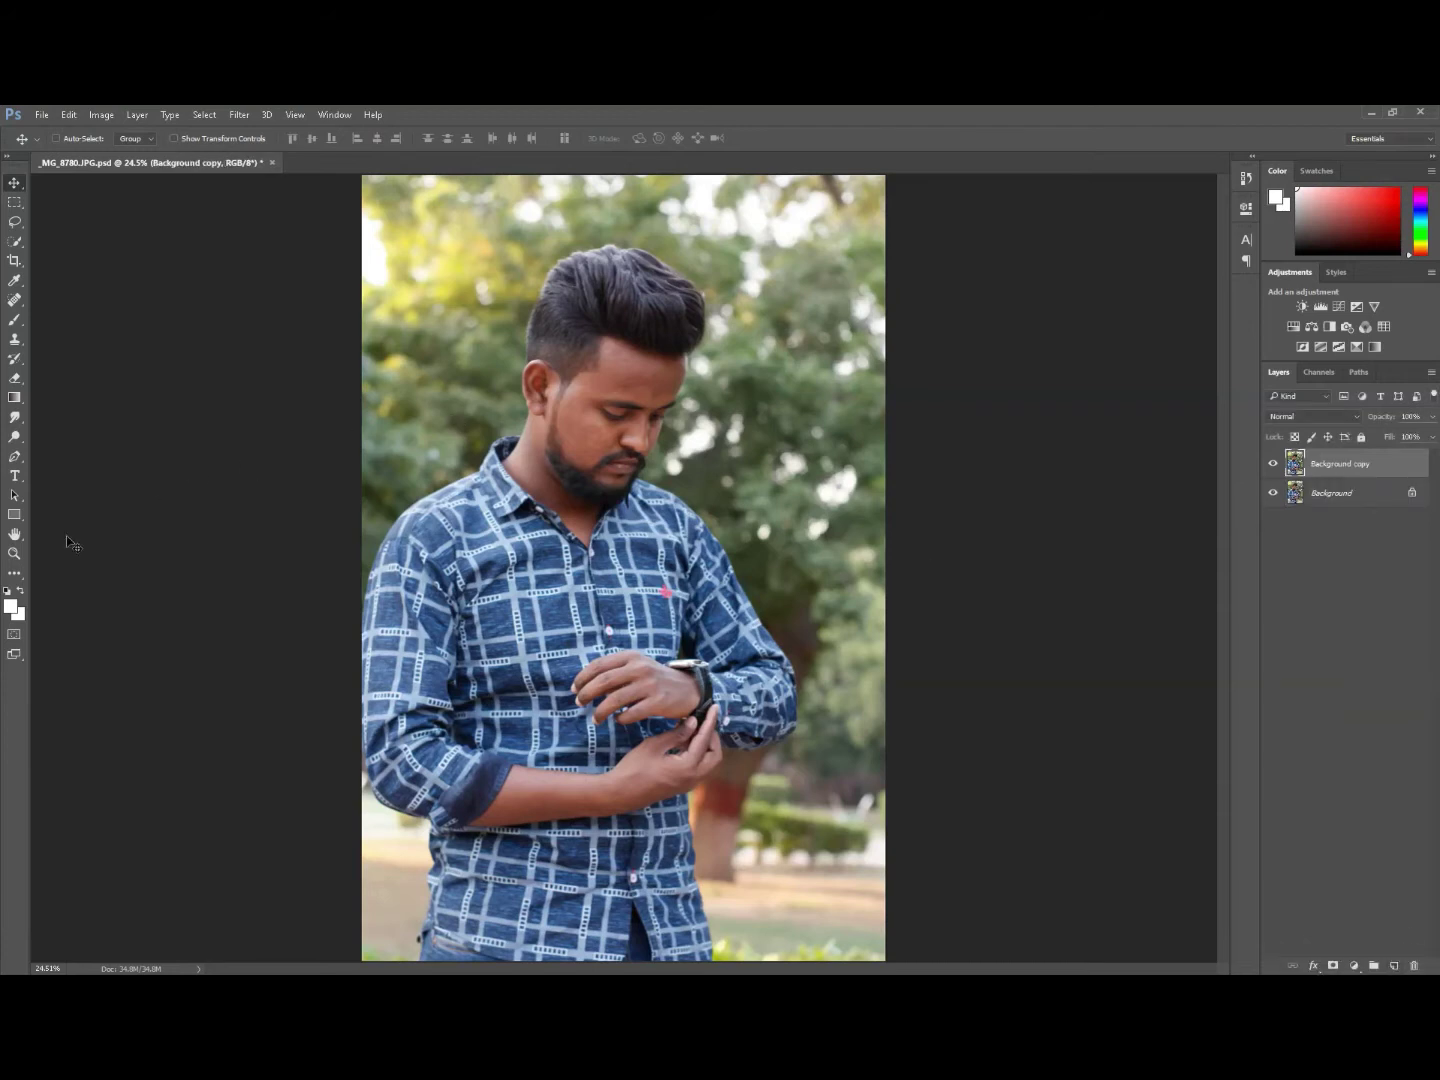
pyautogui.click(14, 553)
pyautogui.moveTo(642, 356); pyautogui.dragTo(734, 393)
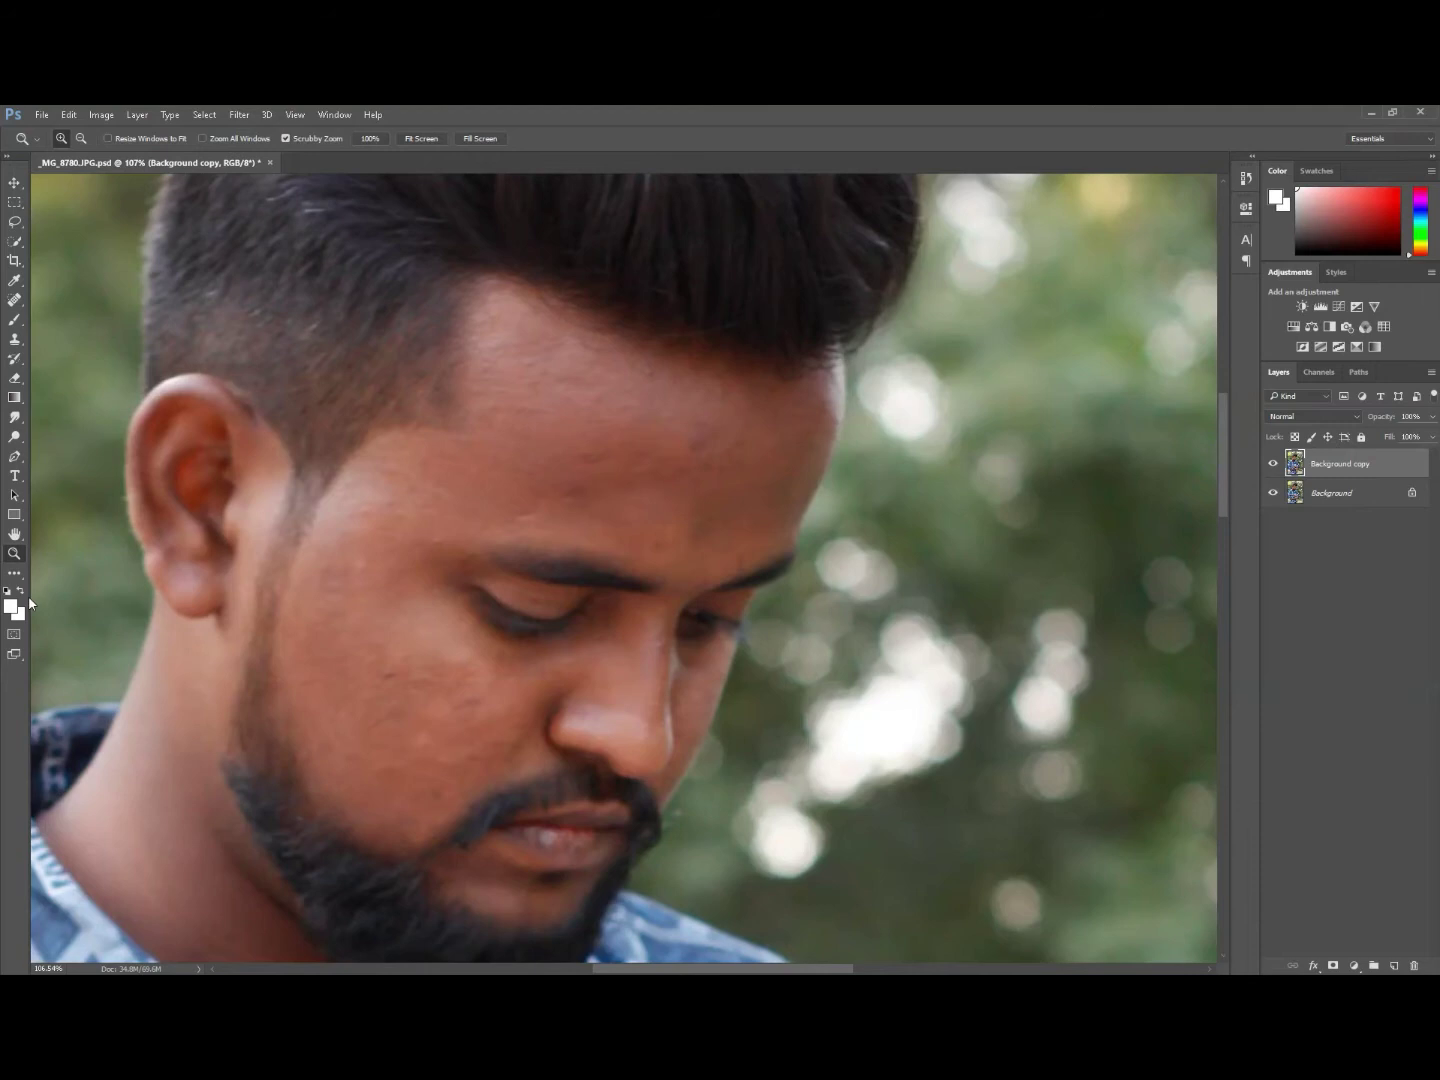
pyautogui.press('d')
# Spot-heal the blemishes across the man's forehead.
pyautogui.click(19, 300)
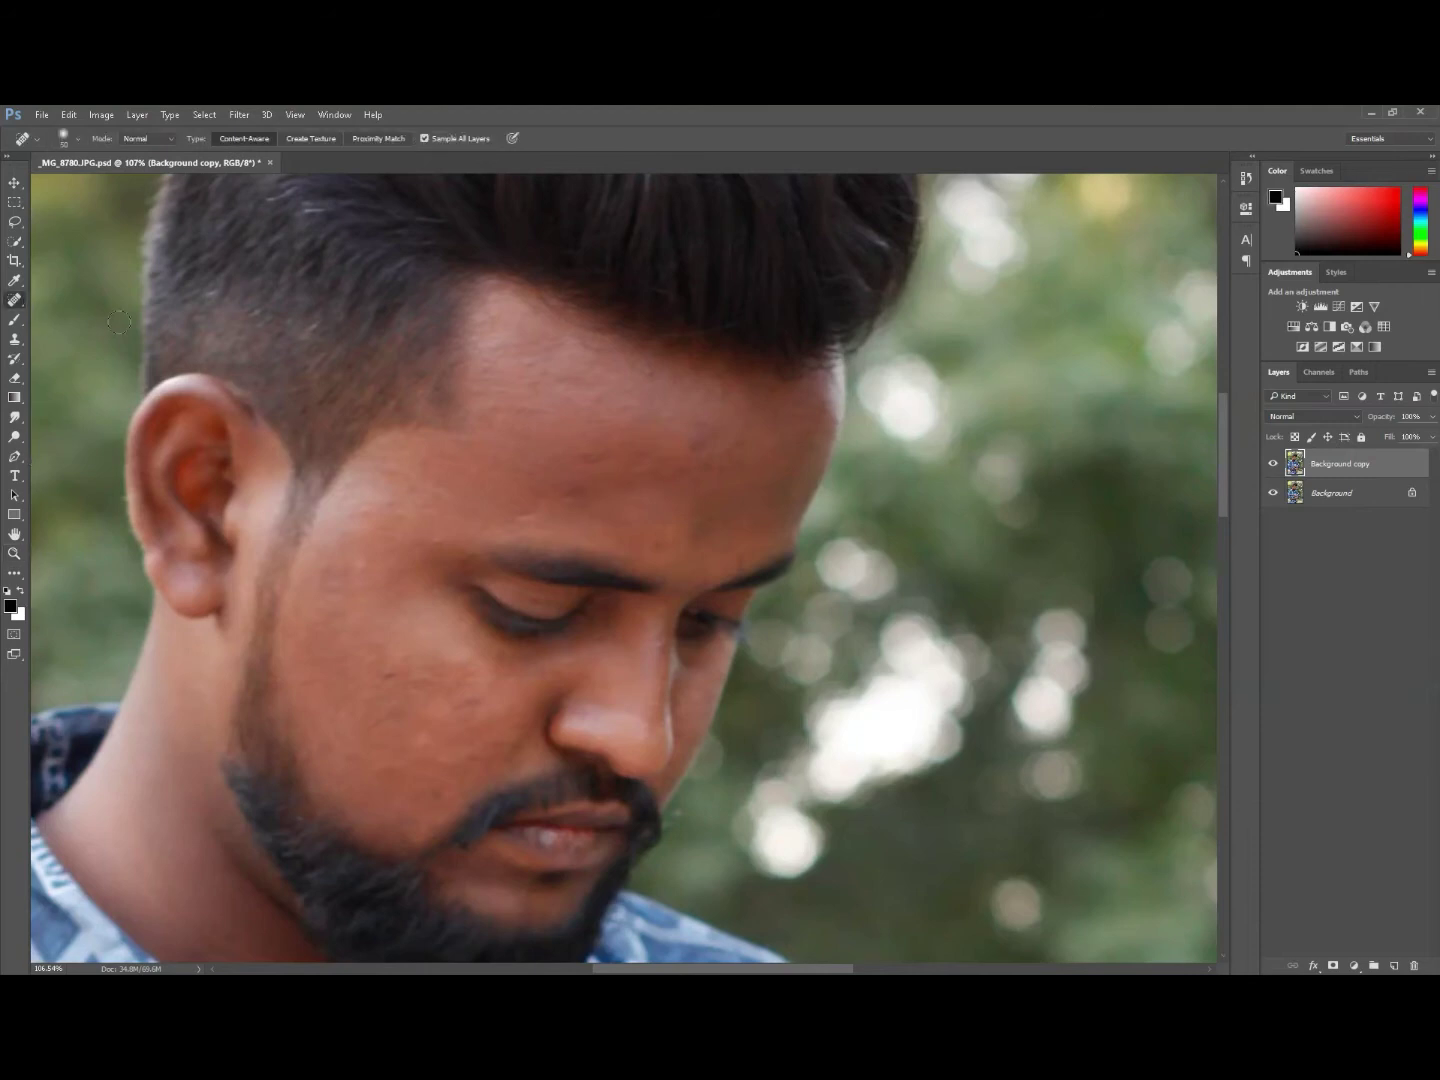
pyautogui.click(689, 458)
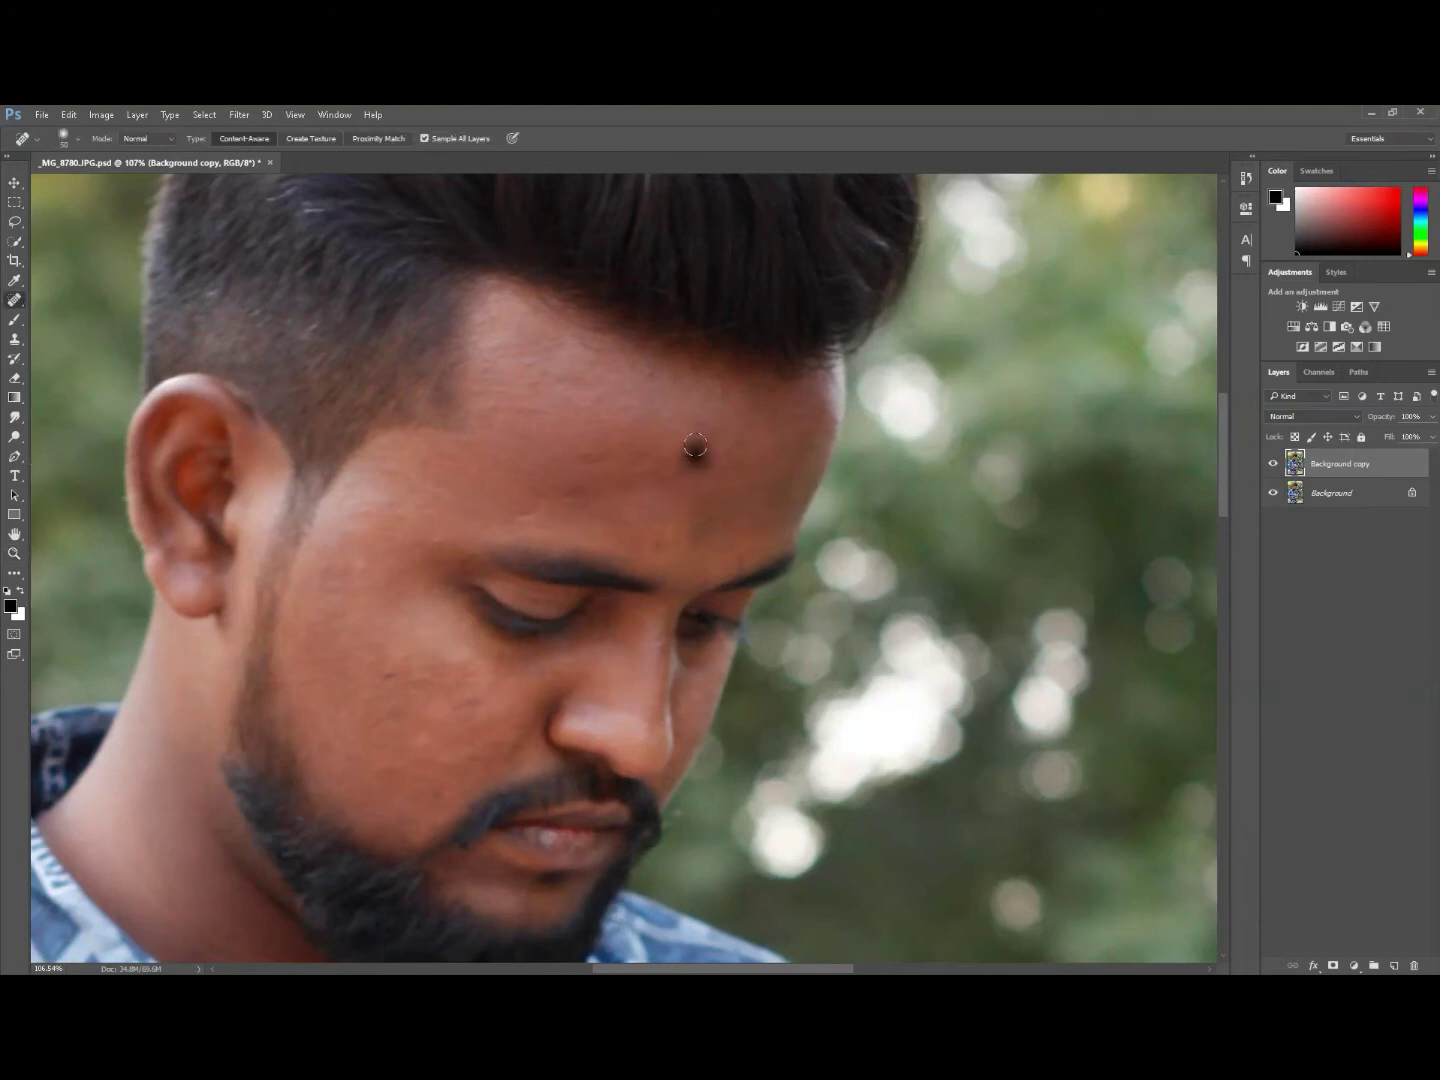
pyautogui.click(645, 371)
pyautogui.click(594, 459)
pyautogui.click(565, 491)
pyautogui.click(693, 530)
pyautogui.click(703, 466)
pyautogui.click(712, 427)
pyautogui.click(655, 535)
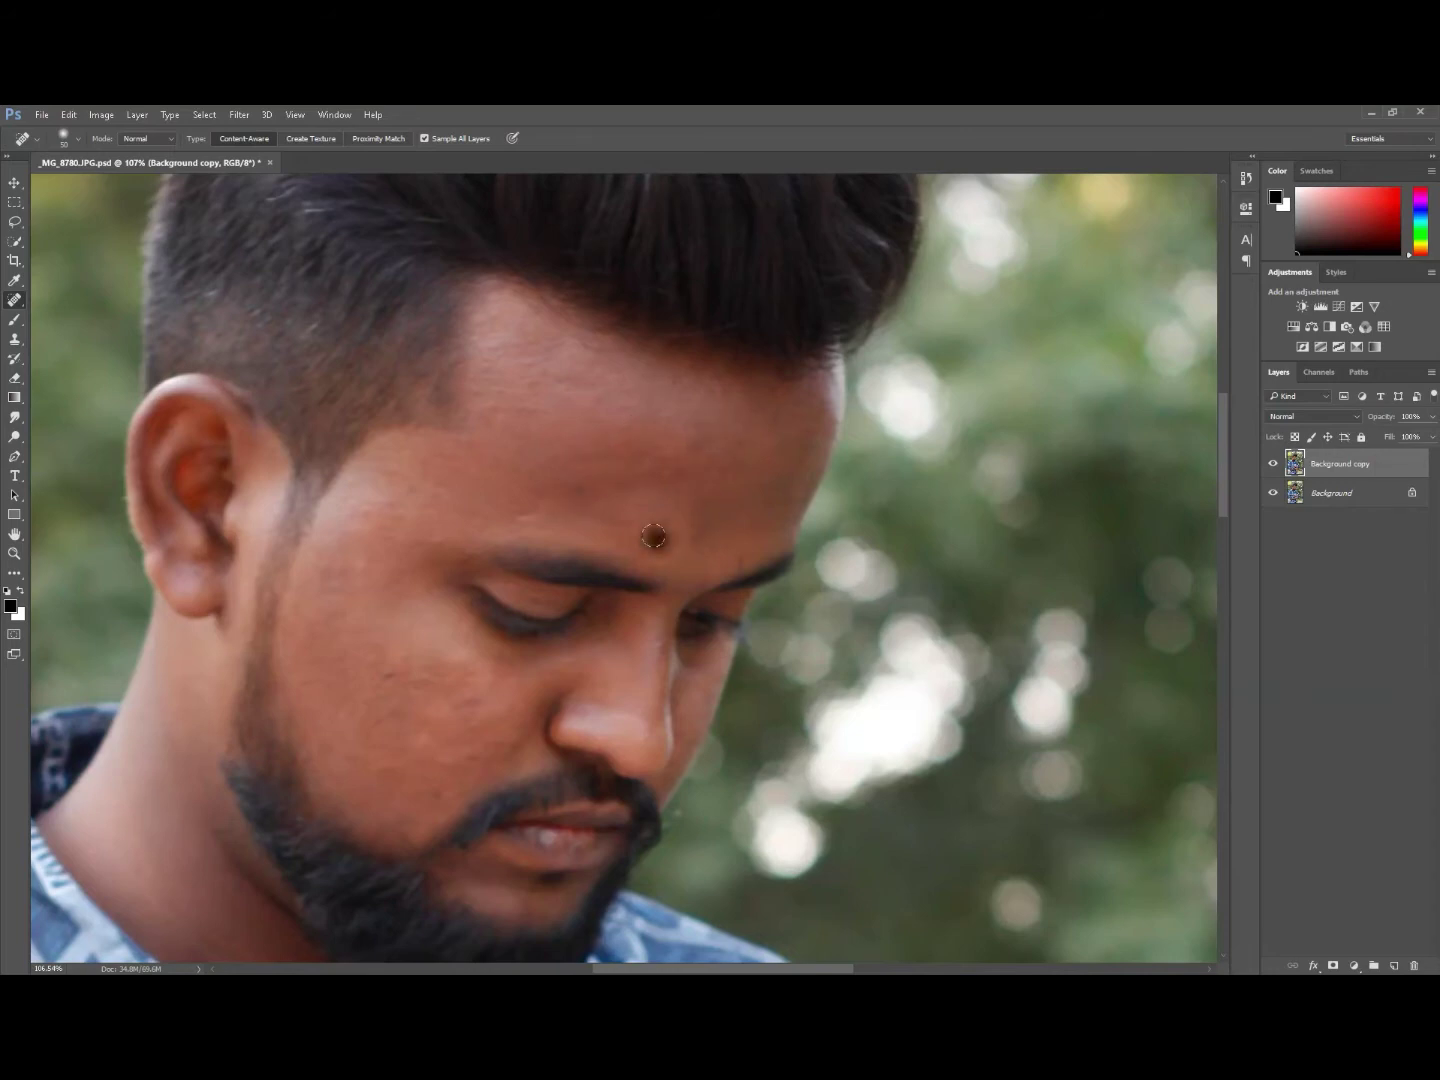
pyautogui.click(570, 484)
pyautogui.click(739, 556)
pyautogui.moveTo(650, 677); pyautogui.dragTo(704, 496)
pyautogui.click(711, 504)
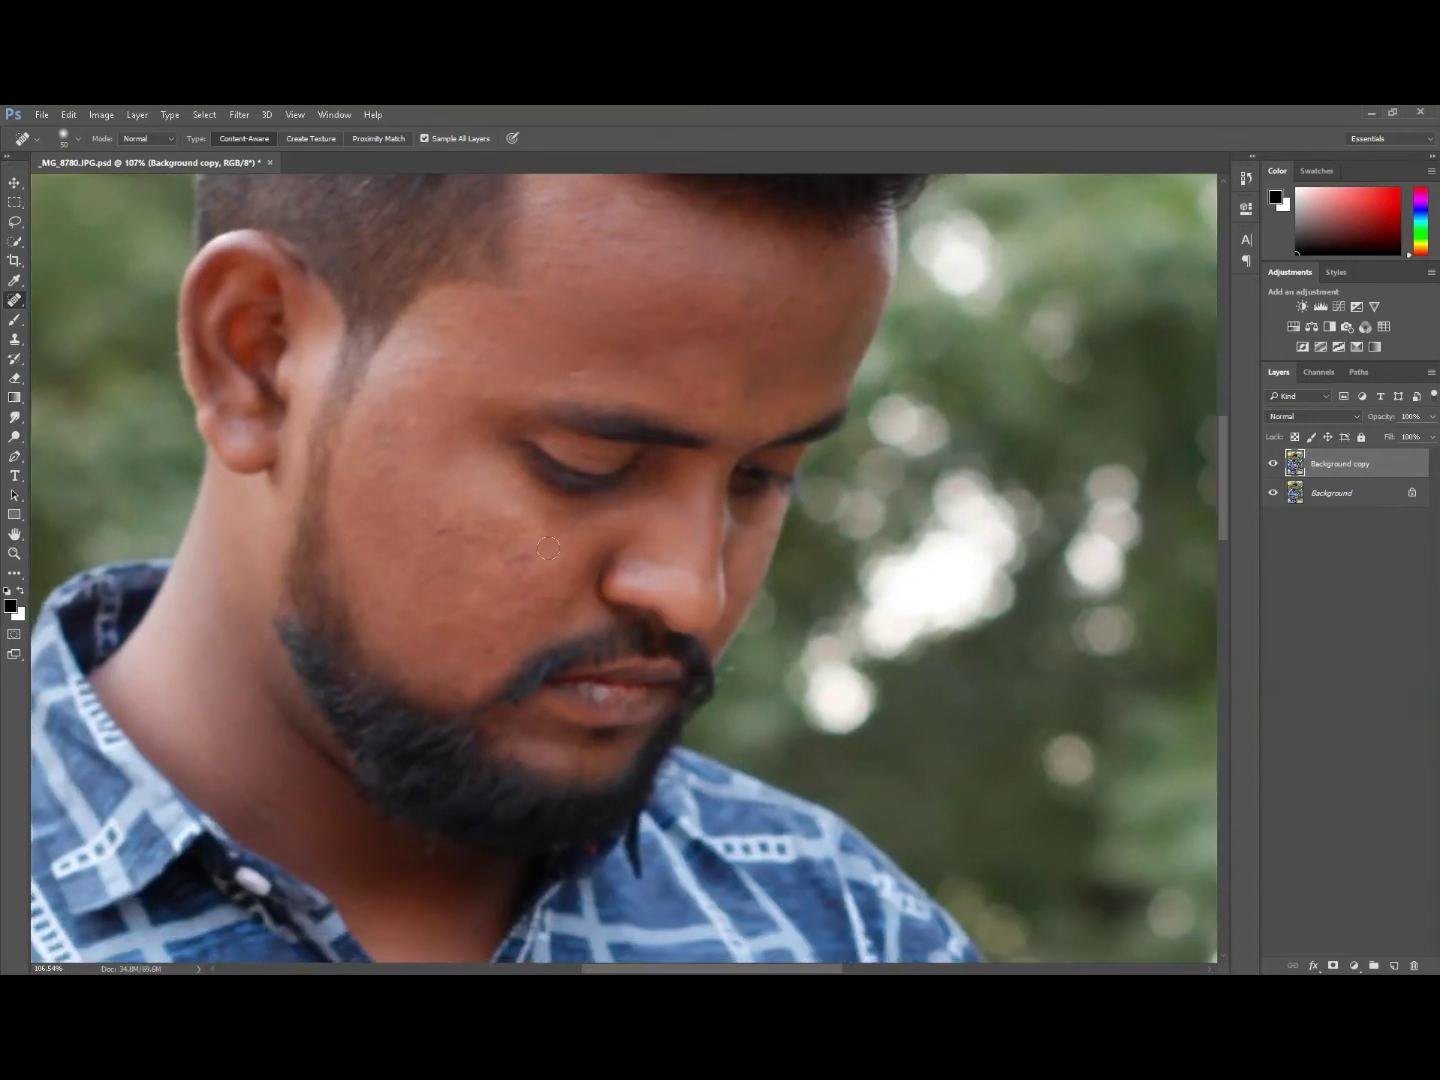
# Spot-heal blemishes on the cheek, temple and upper forehead.
pyautogui.click(430, 527)
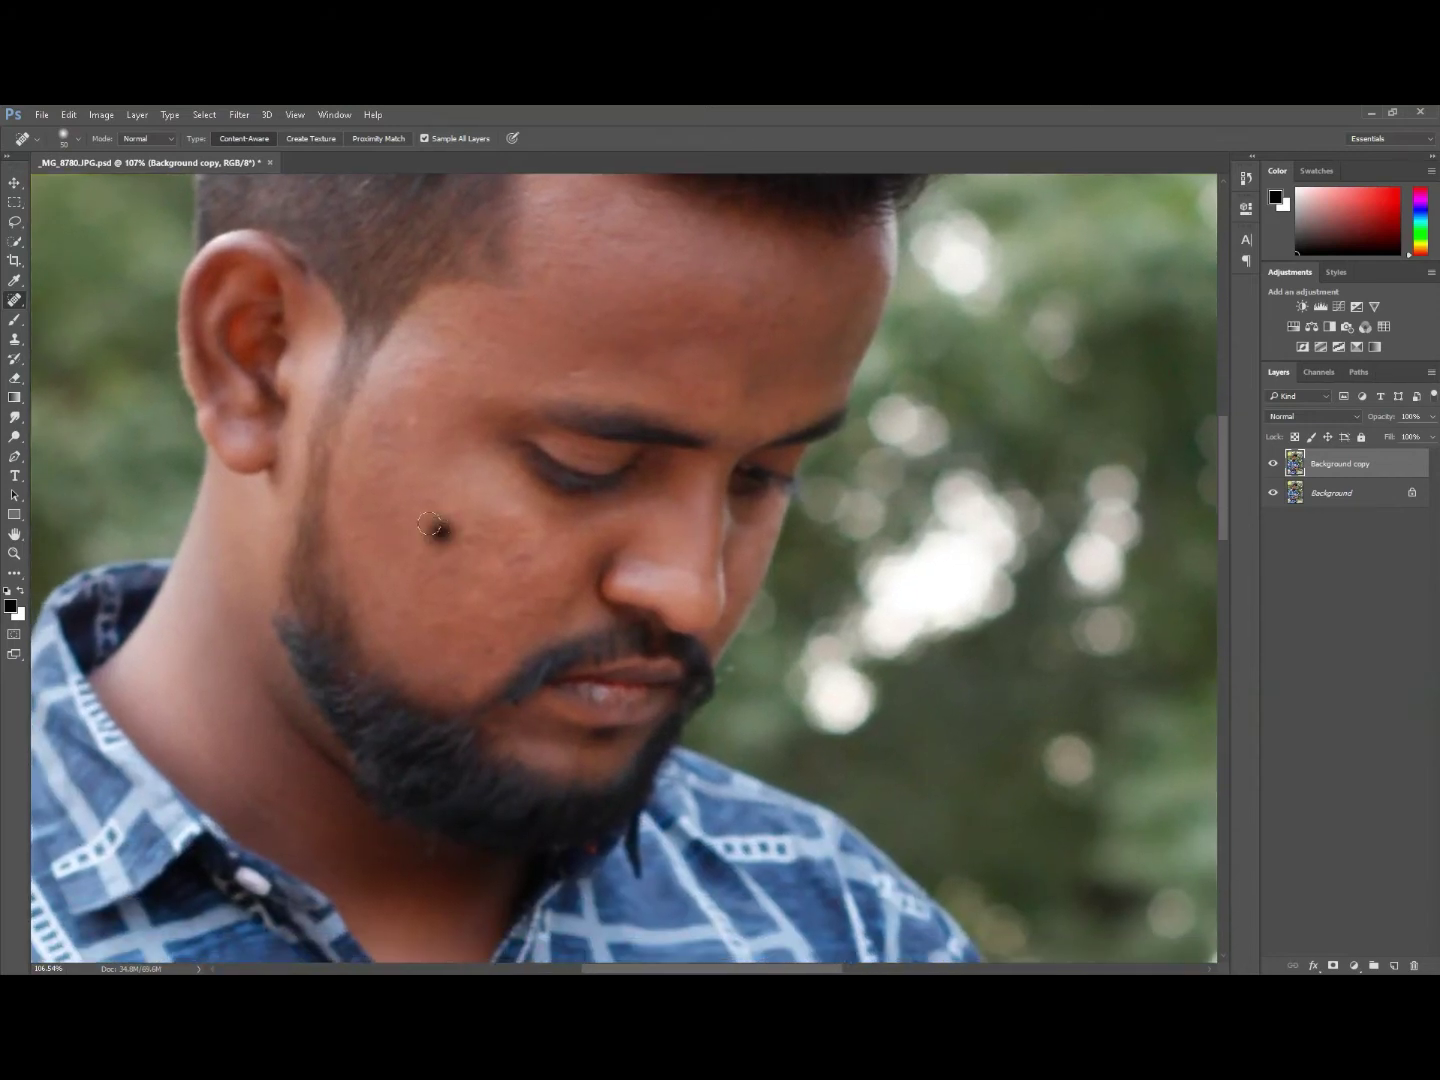
pyautogui.click(375, 420)
pyautogui.click(408, 424)
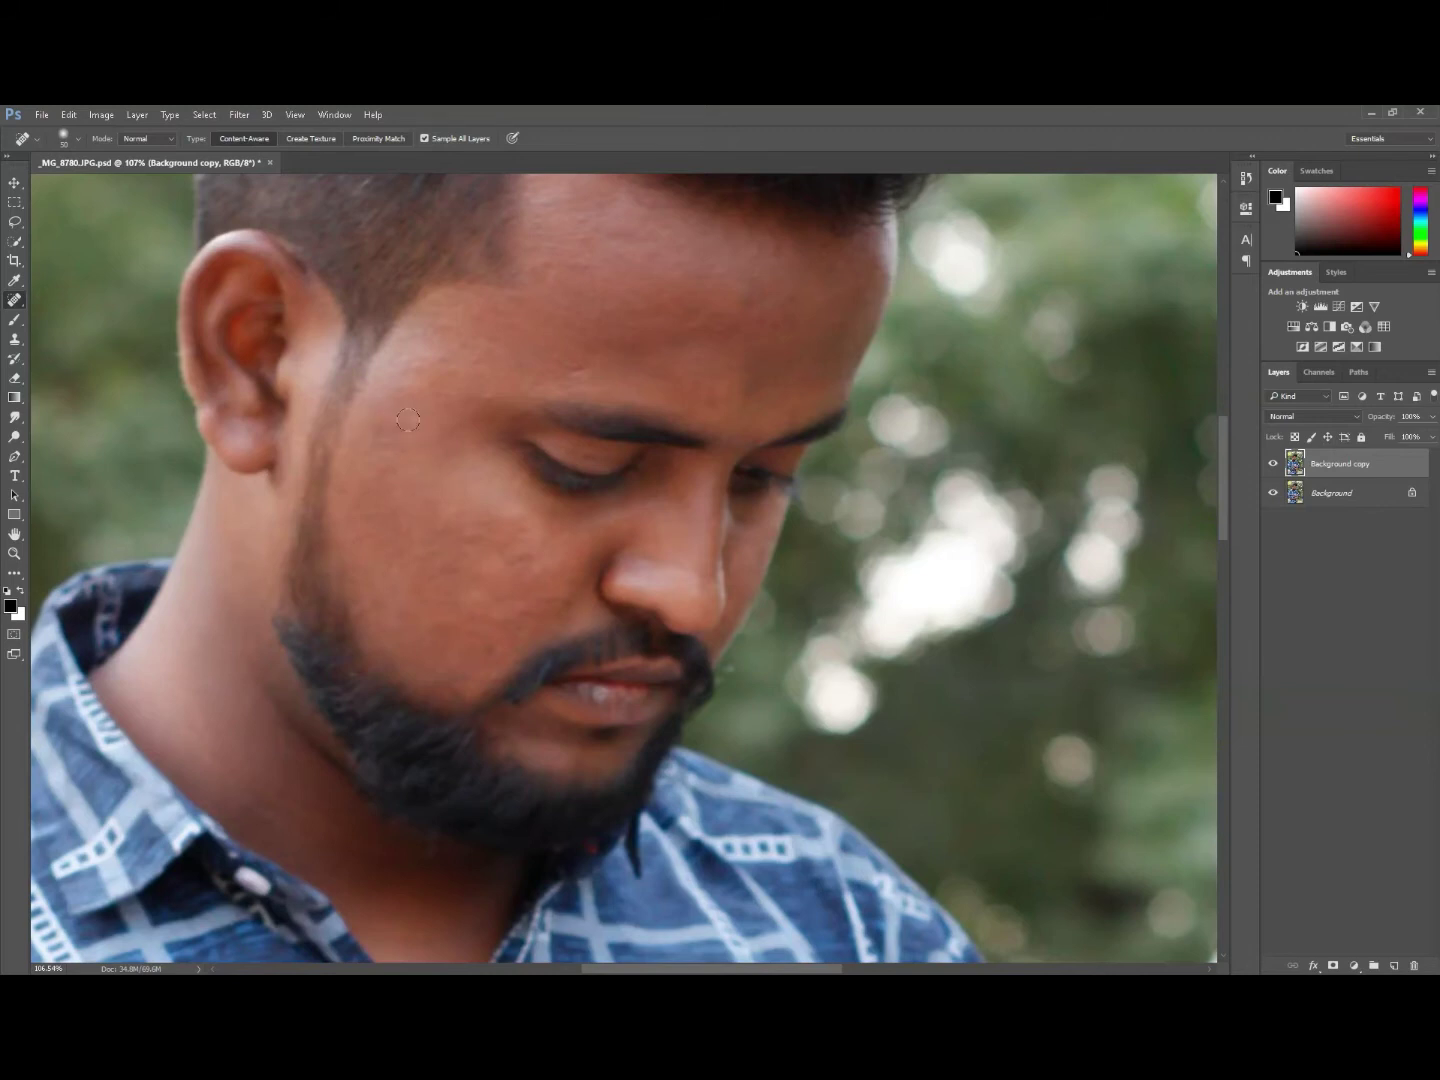
pyautogui.click(445, 370)
pyautogui.click(490, 351)
pyautogui.click(448, 329)
pyautogui.click(570, 361)
pyautogui.click(692, 388)
pyautogui.click(732, 395)
# Spot-heal the remaining small spots on the lower cheek and forehead.
pyautogui.click(440, 627)
pyautogui.click(454, 562)
pyautogui.click(441, 545)
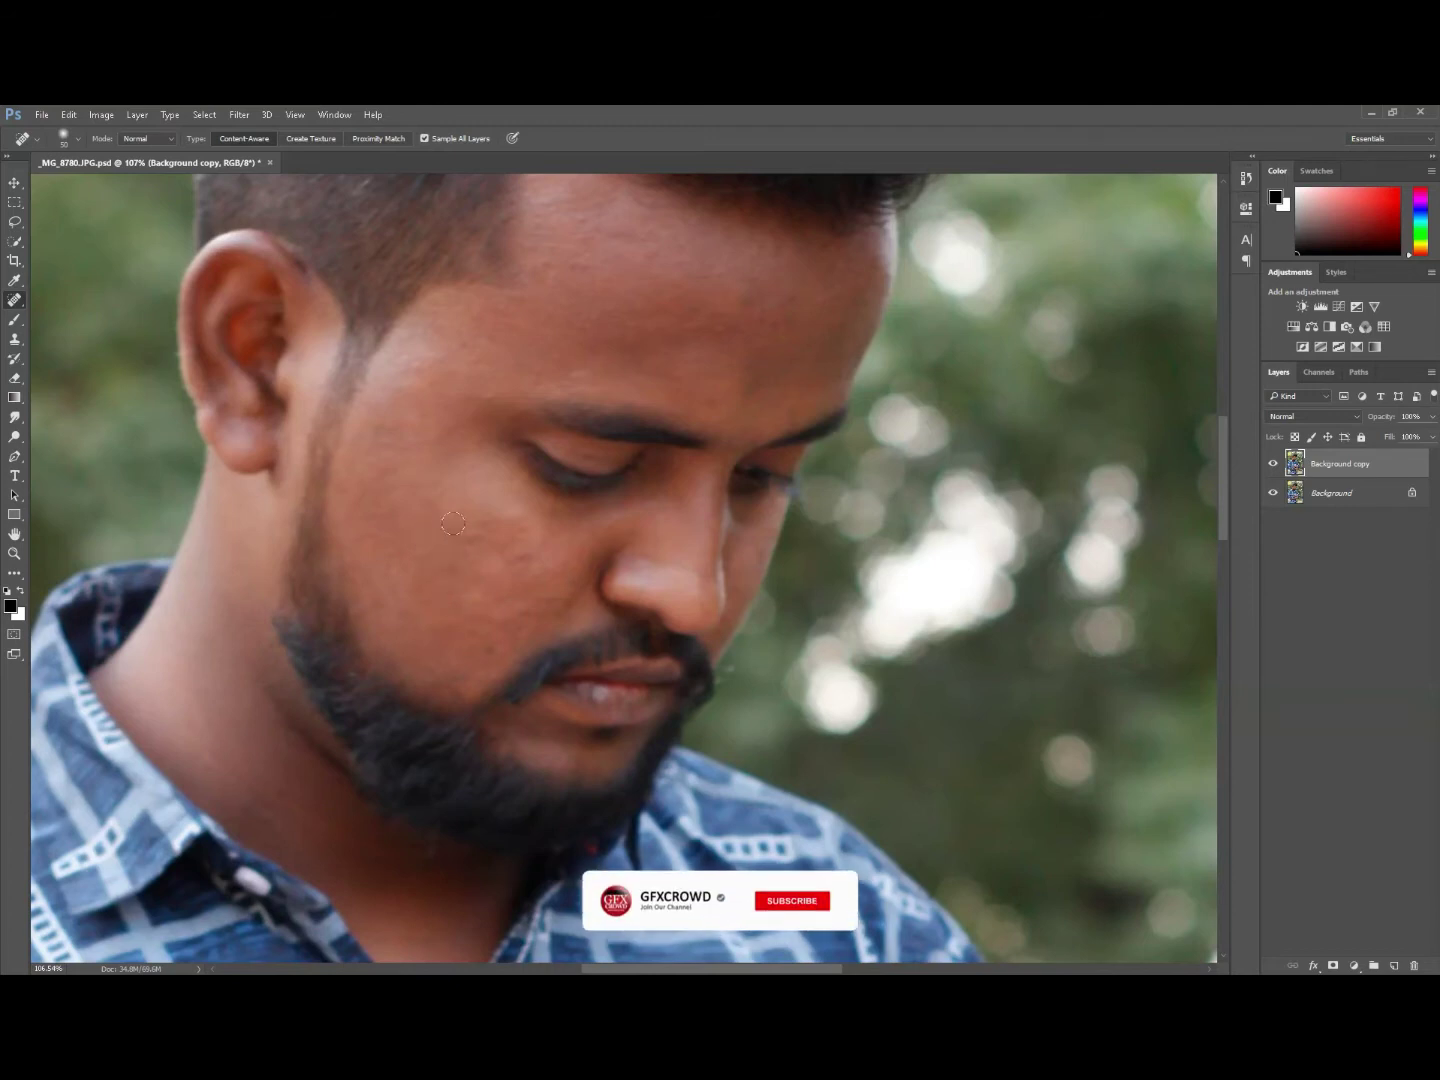
pyautogui.click(392, 450)
pyautogui.click(422, 366)
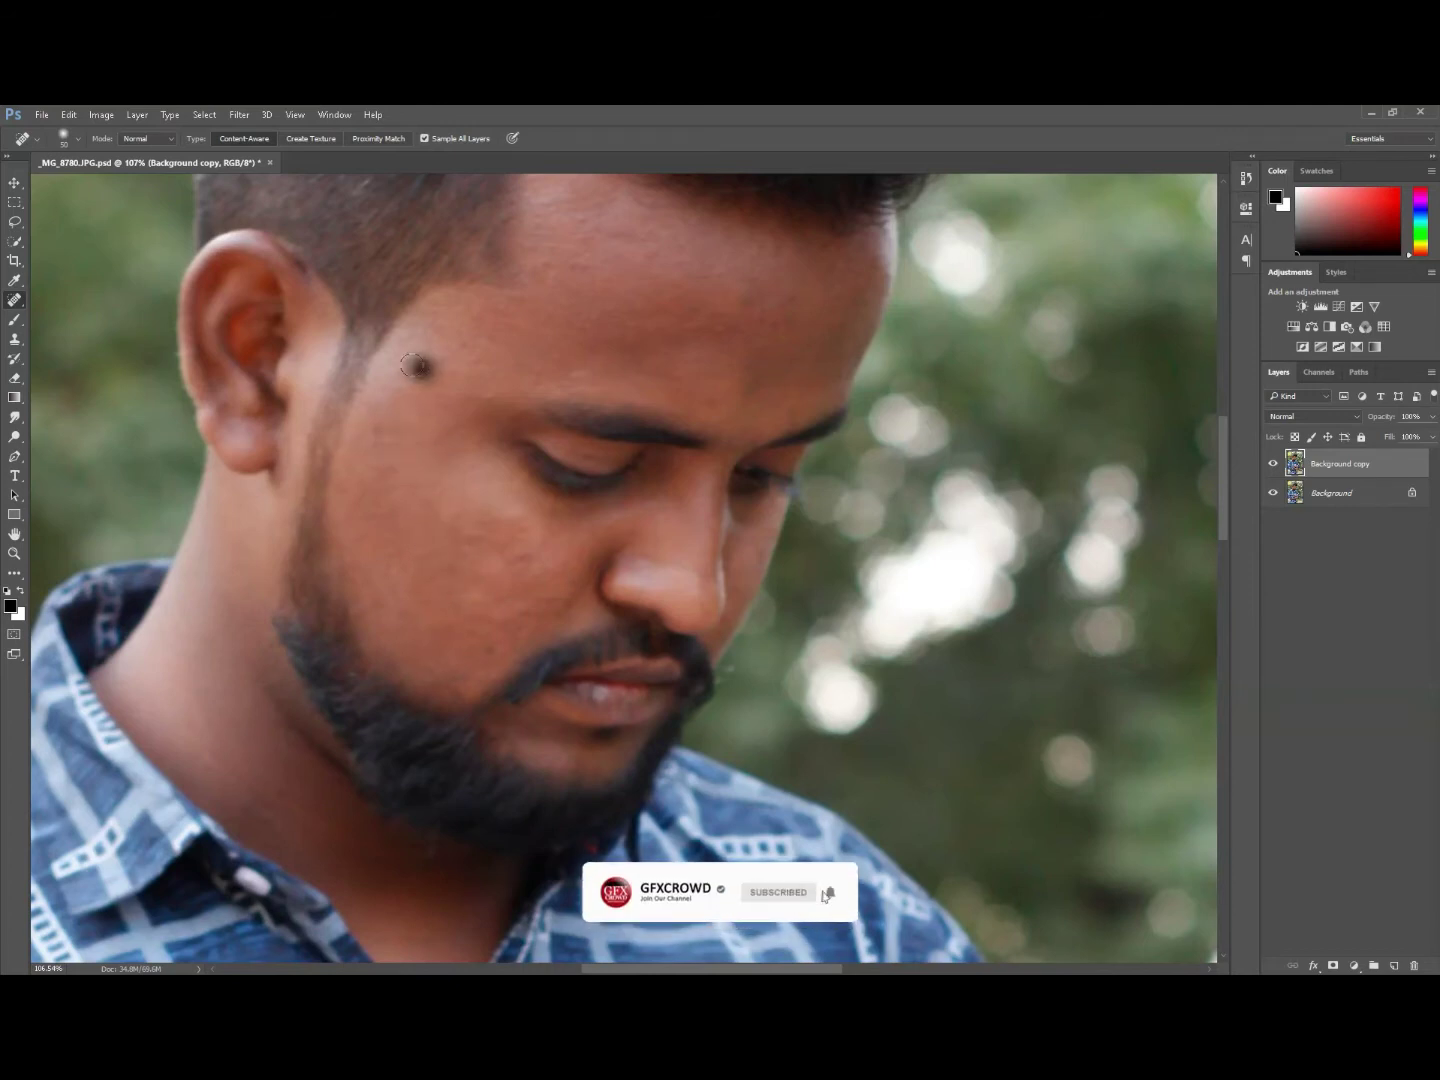
pyautogui.click(476, 364)
pyautogui.click(466, 373)
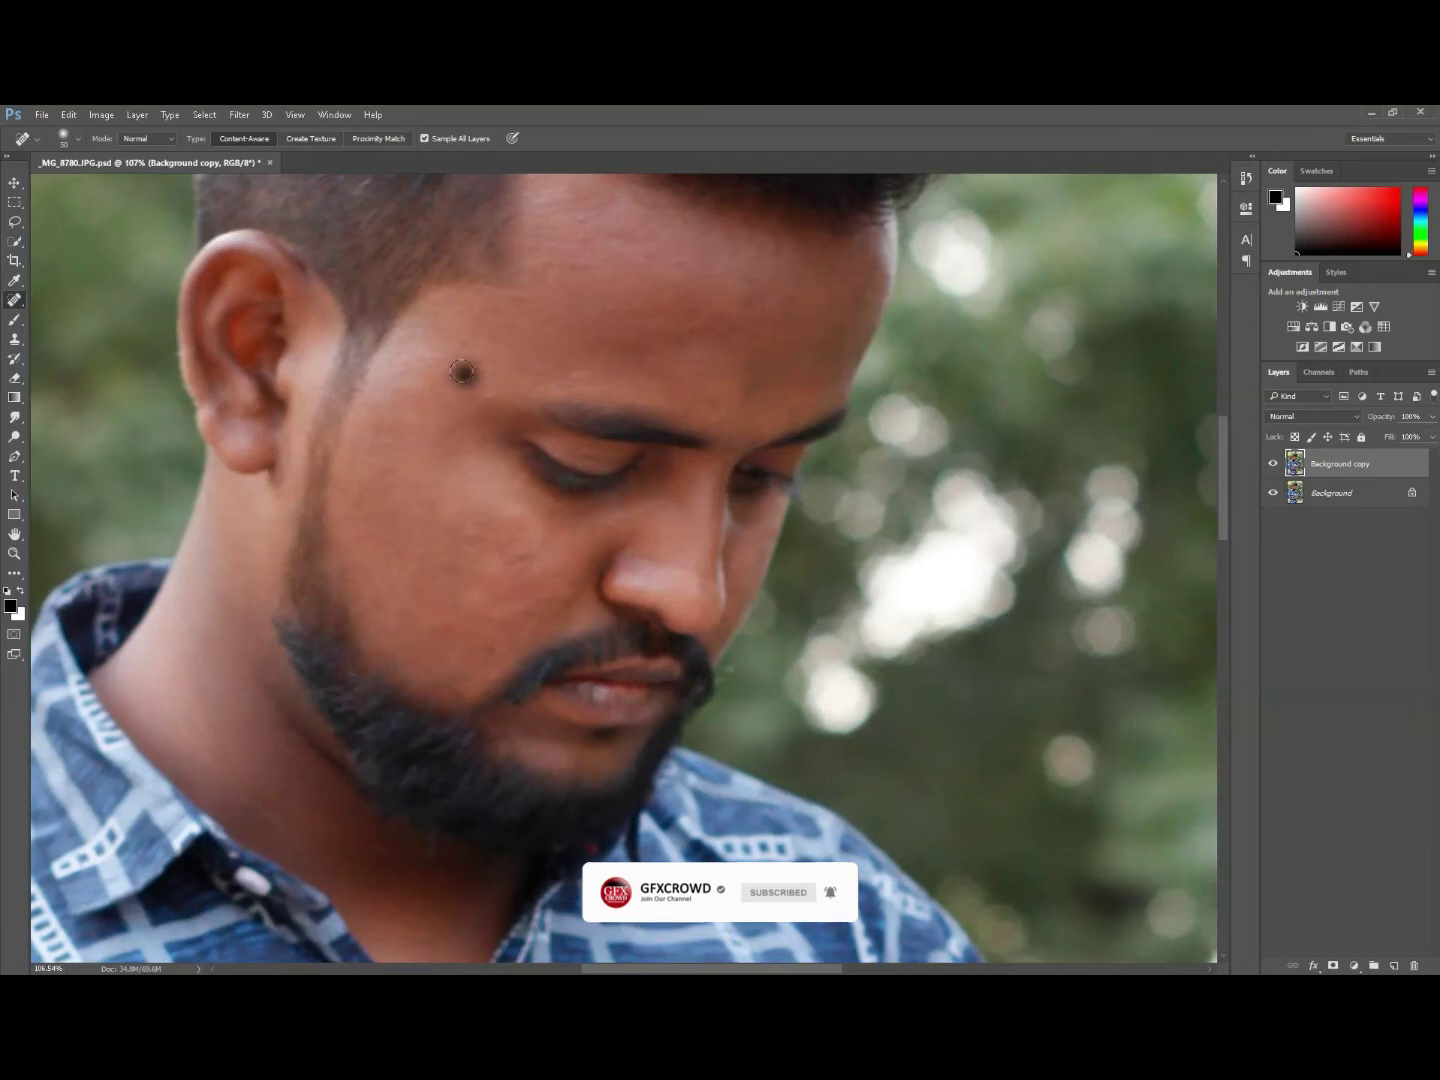
pyautogui.click(488, 341)
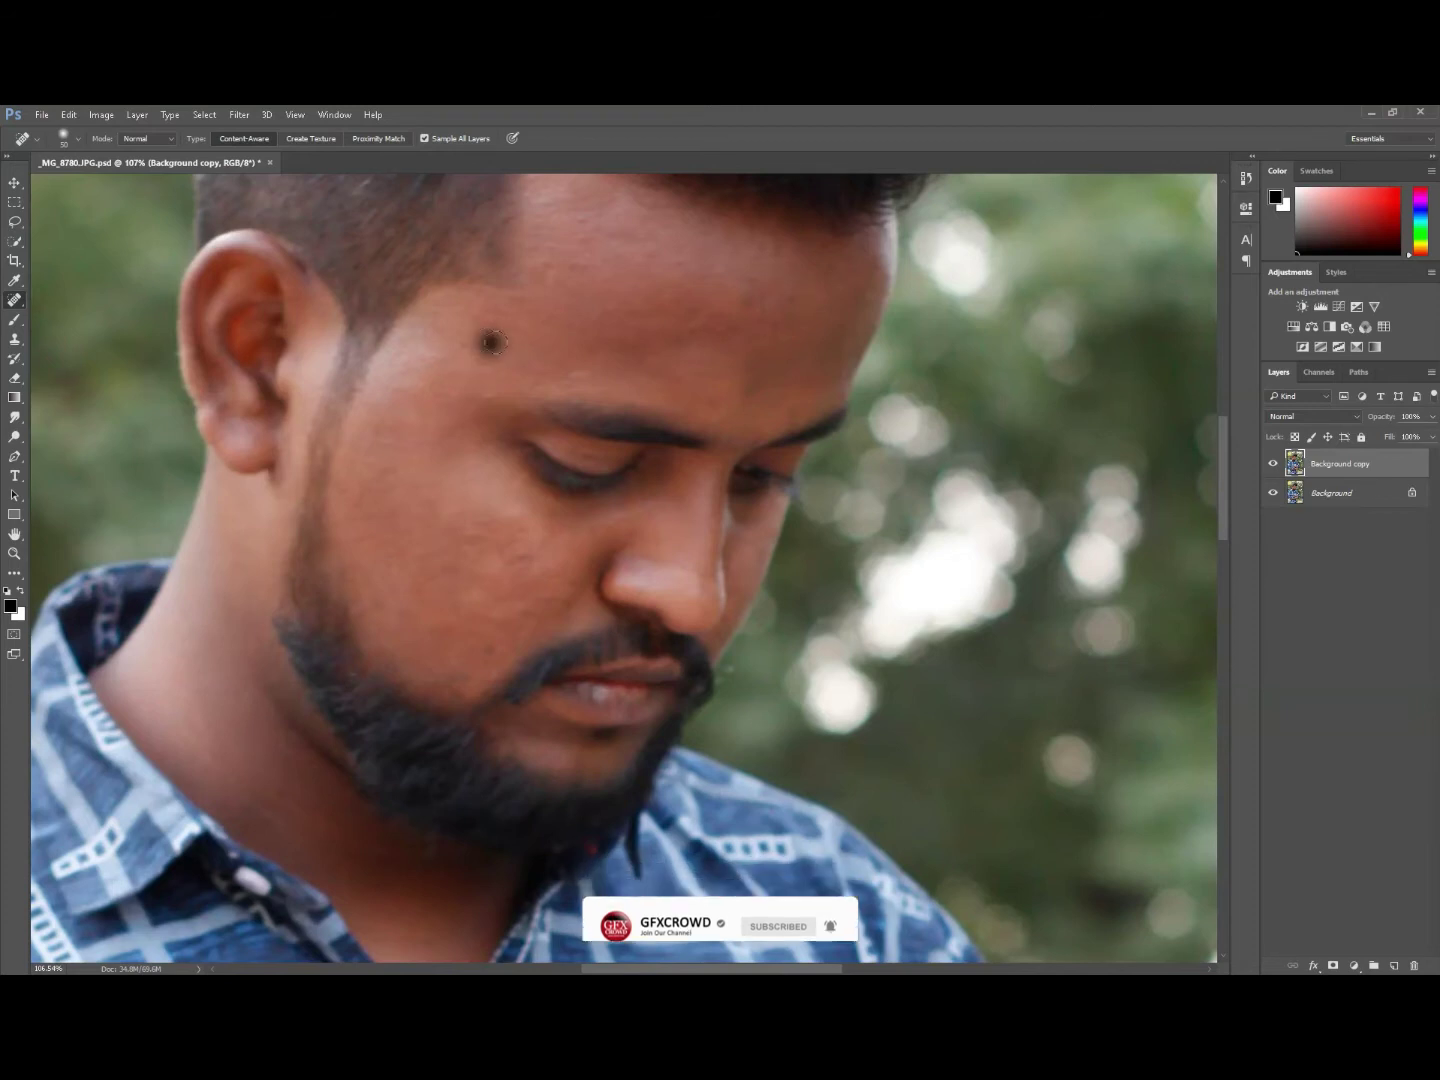
# Apply Brightness/Contrast with Brightness 34 and Contrast -14 to the retouched copy.
pyautogui.click(101, 114)
pyautogui.moveTo(264, 158)
pyautogui.click(300, 152)
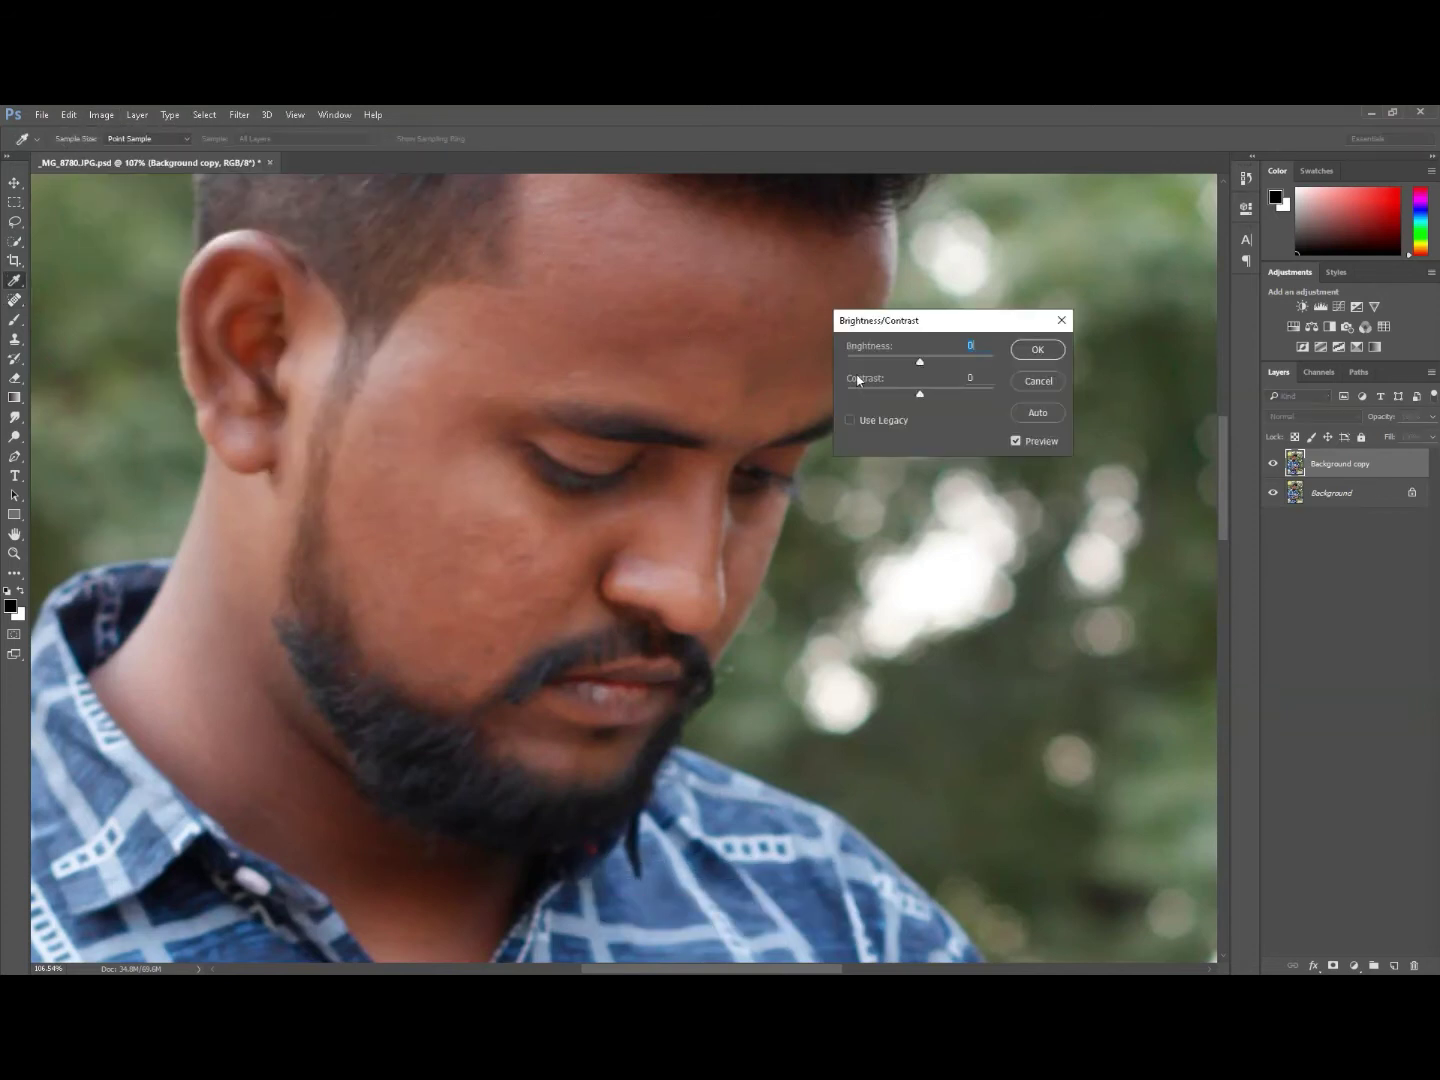
pyautogui.moveTo(927, 365); pyautogui.dragTo(901, 398)
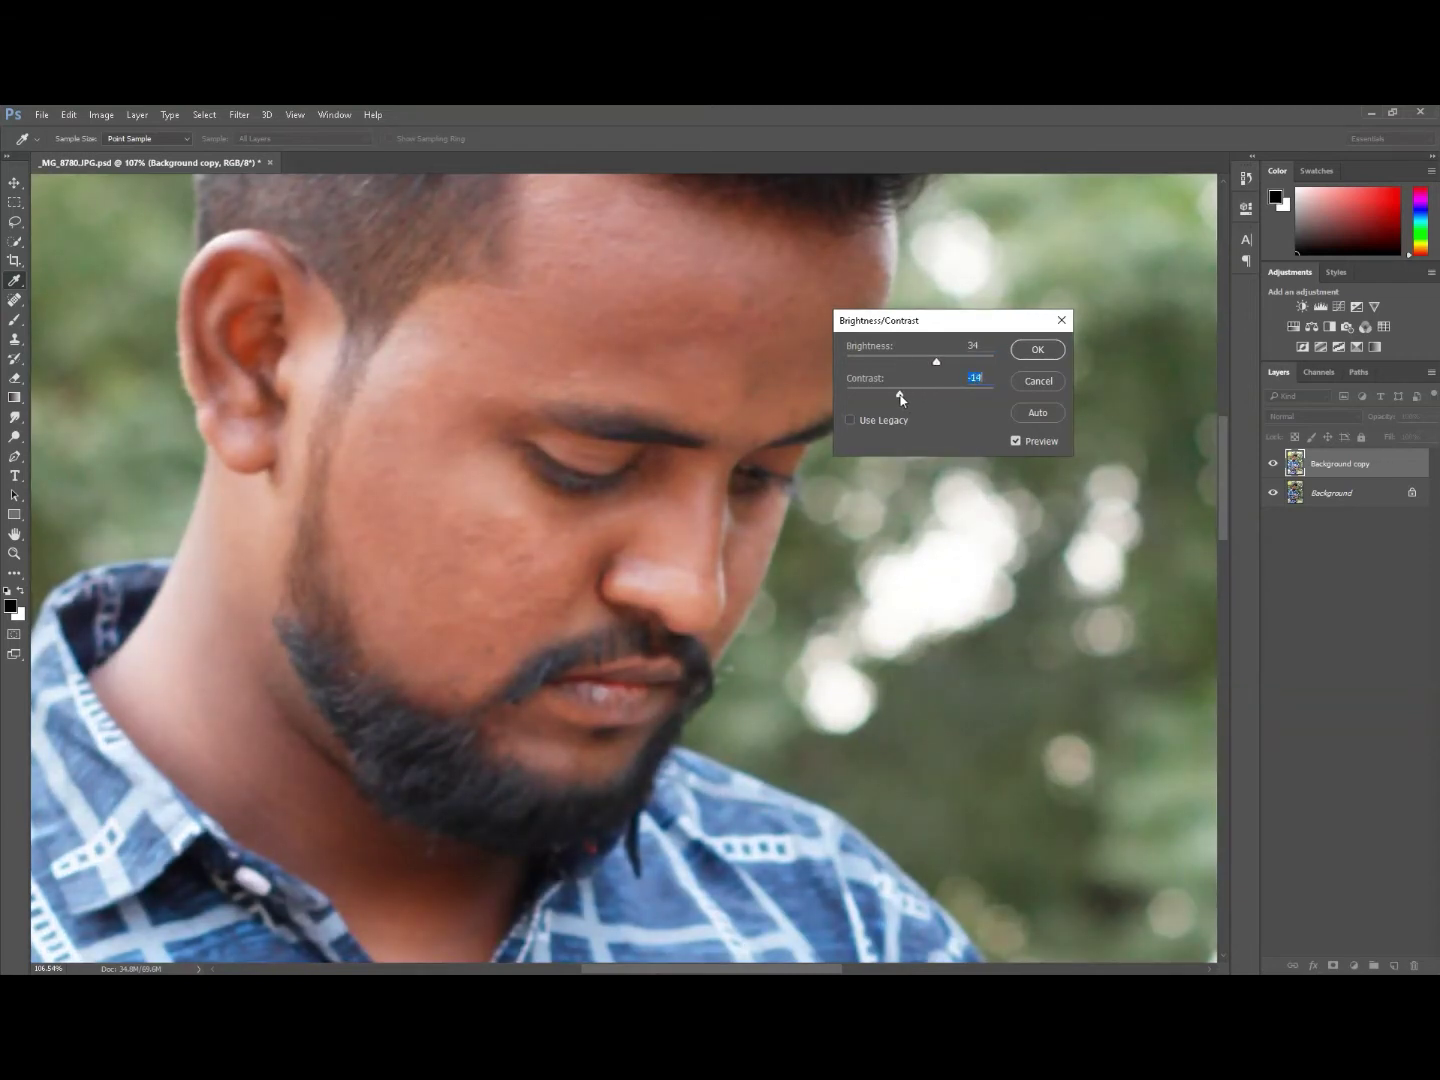
pyautogui.click(1037, 350)
pyautogui.press('j')
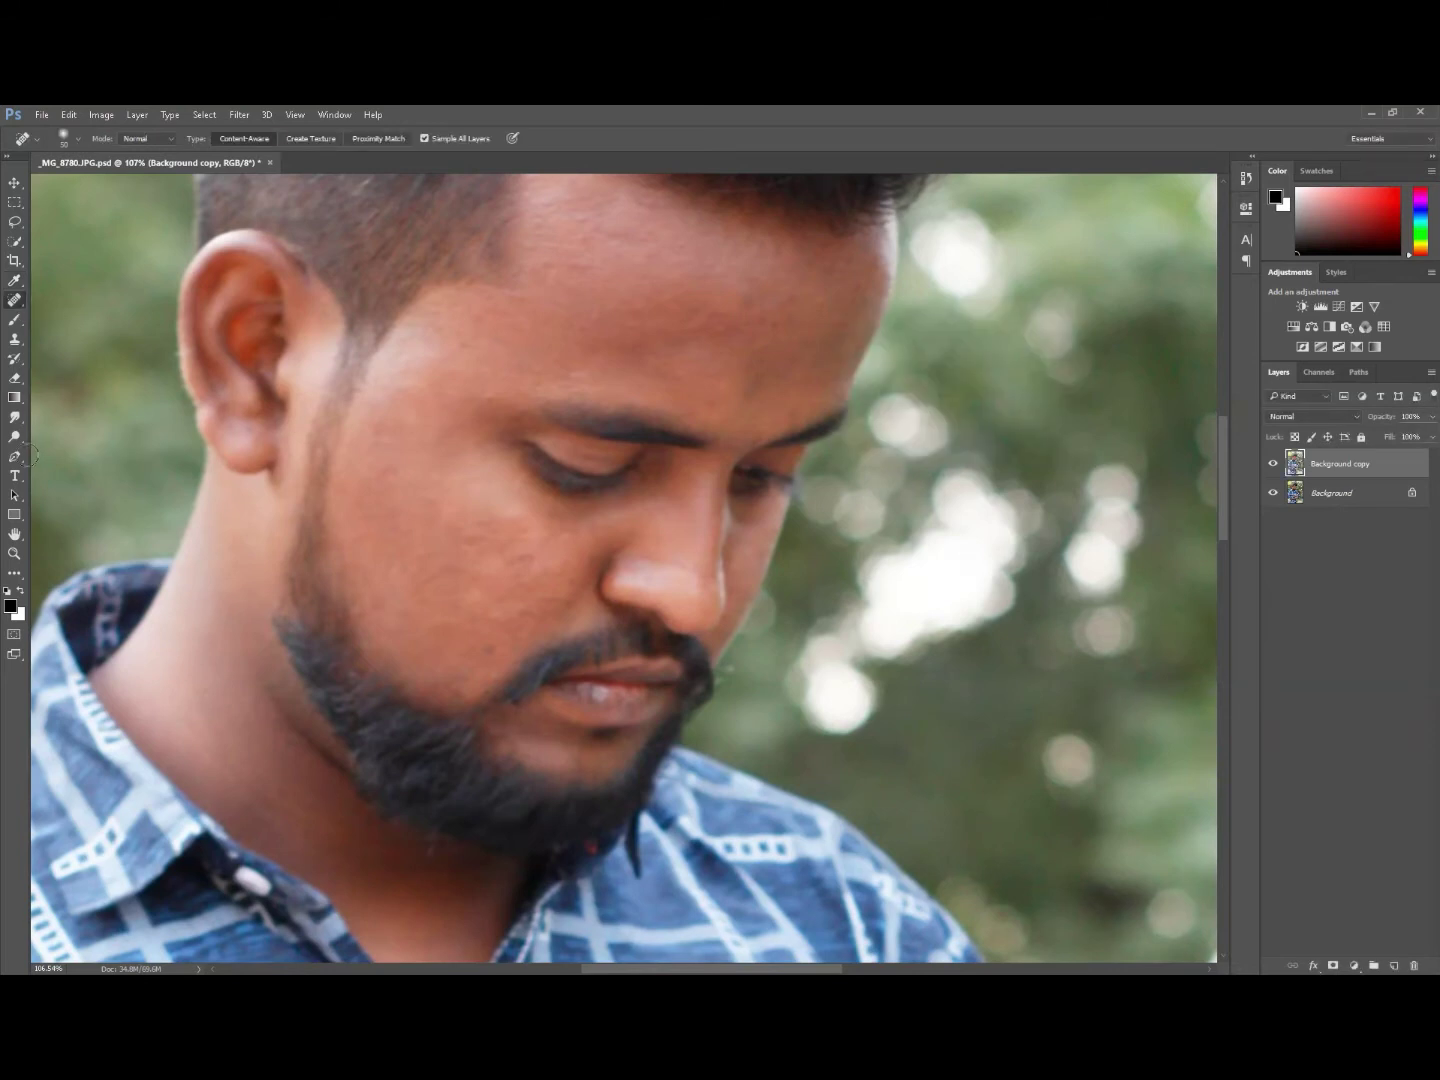
# Choose the Smudge tool and load soft brush 65 from an extra brush file.
pyautogui.click(14, 416)
pyautogui.rightClick(410, 347)
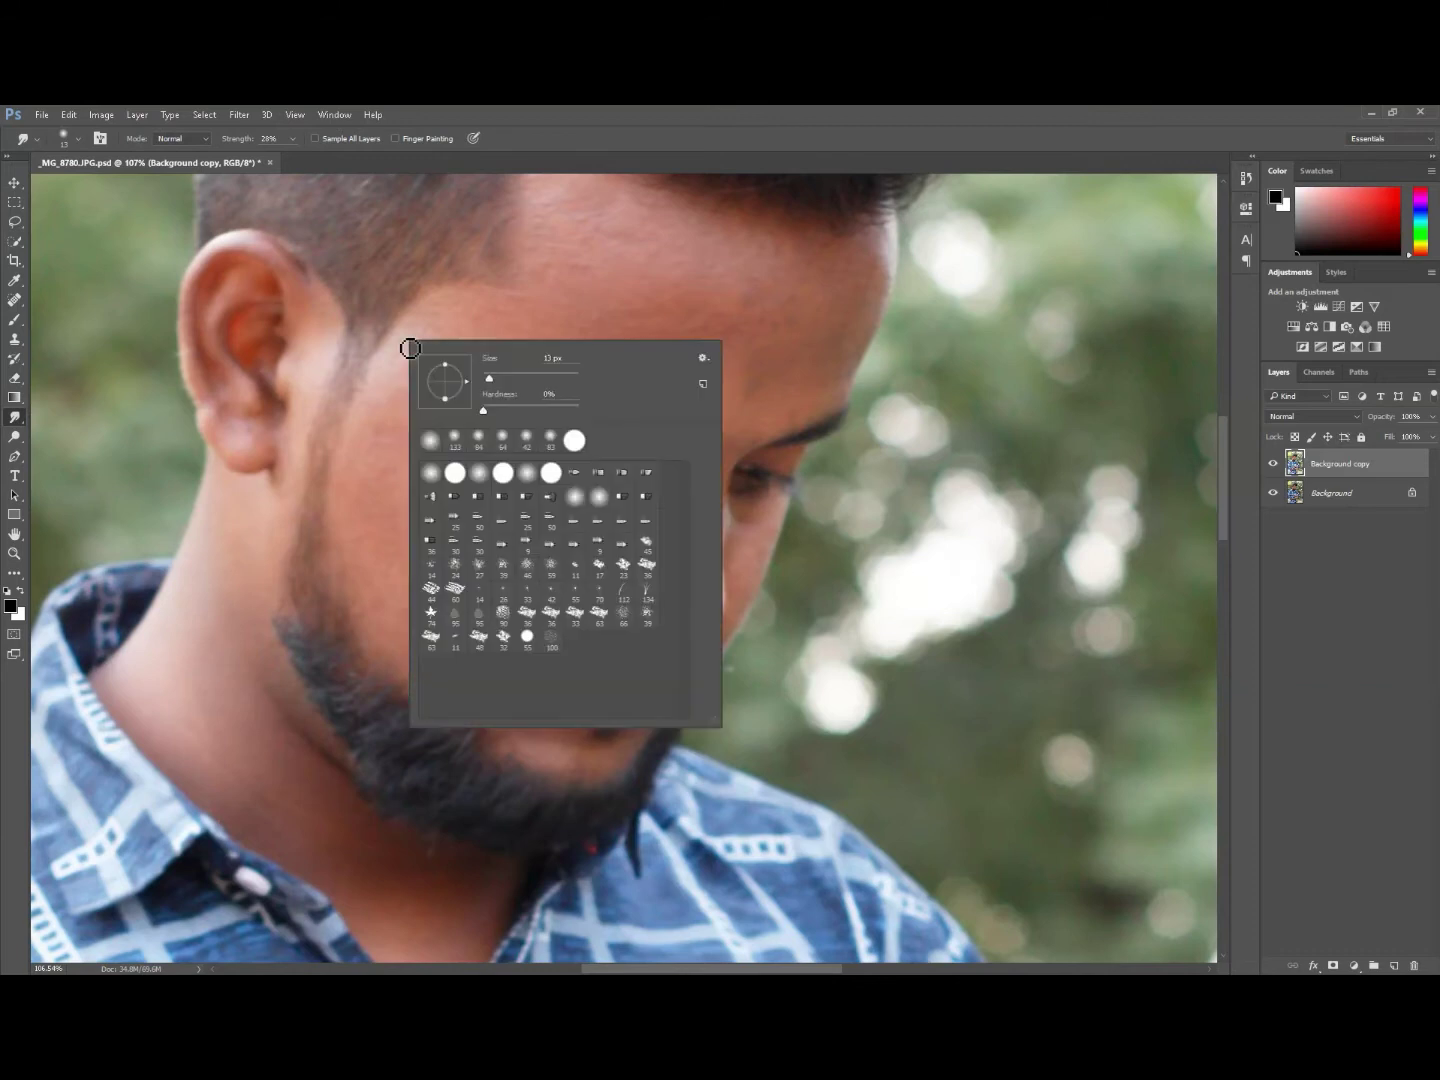
pyautogui.click(703, 357)
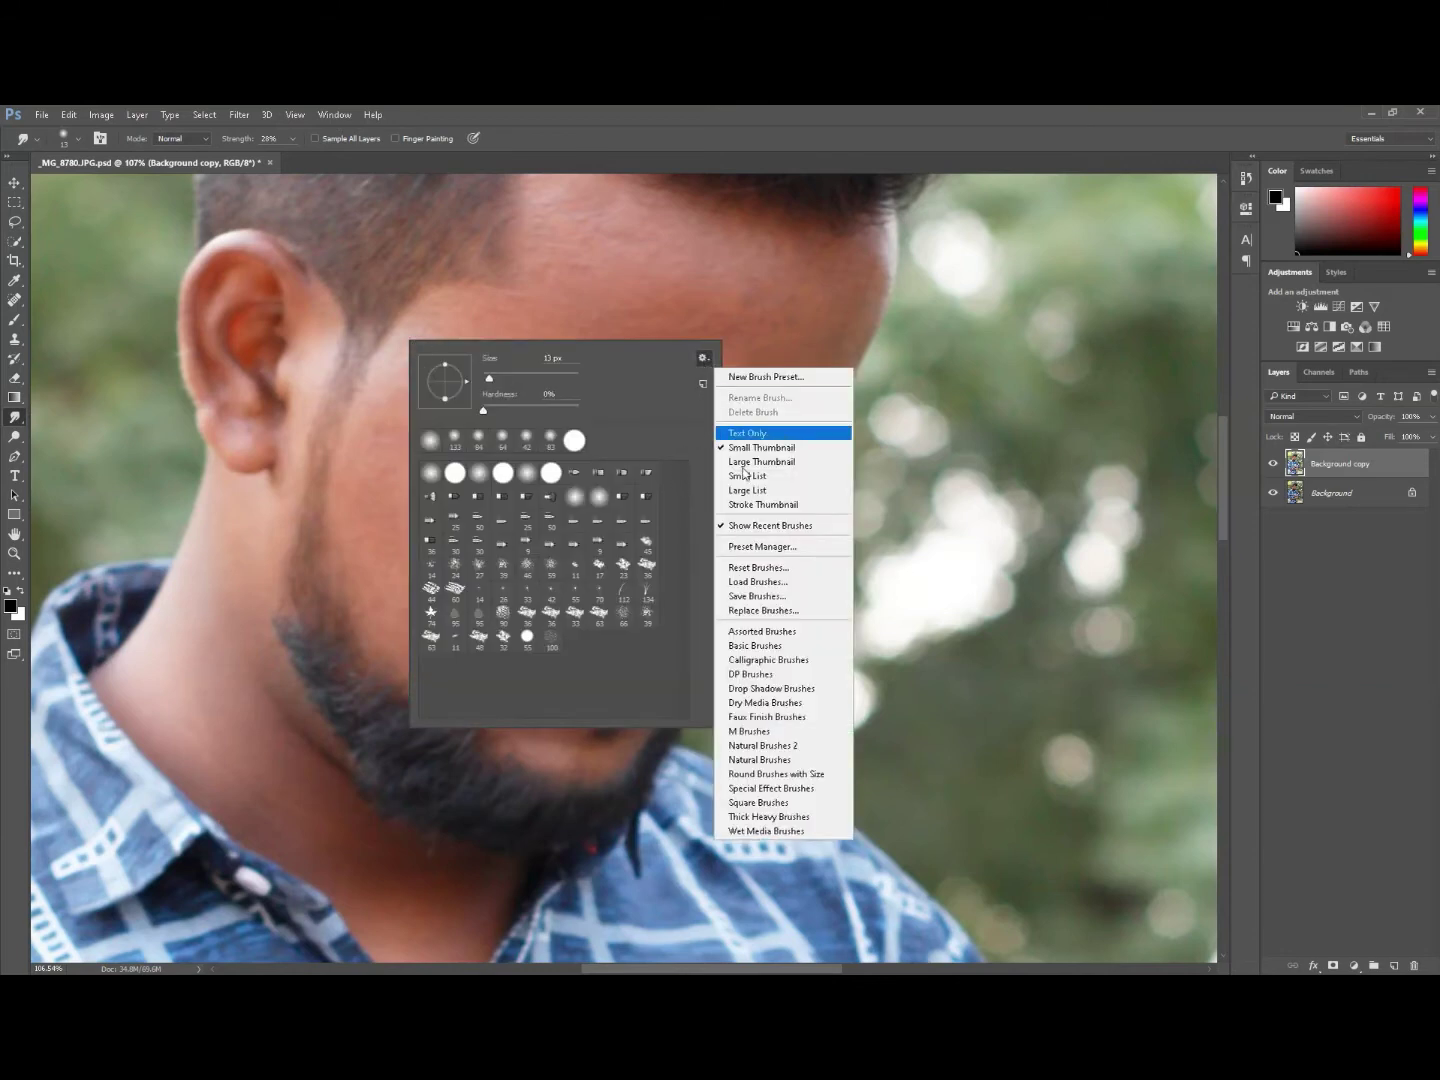
pyautogui.click(758, 581)
pyautogui.doubleClick(257, 793)
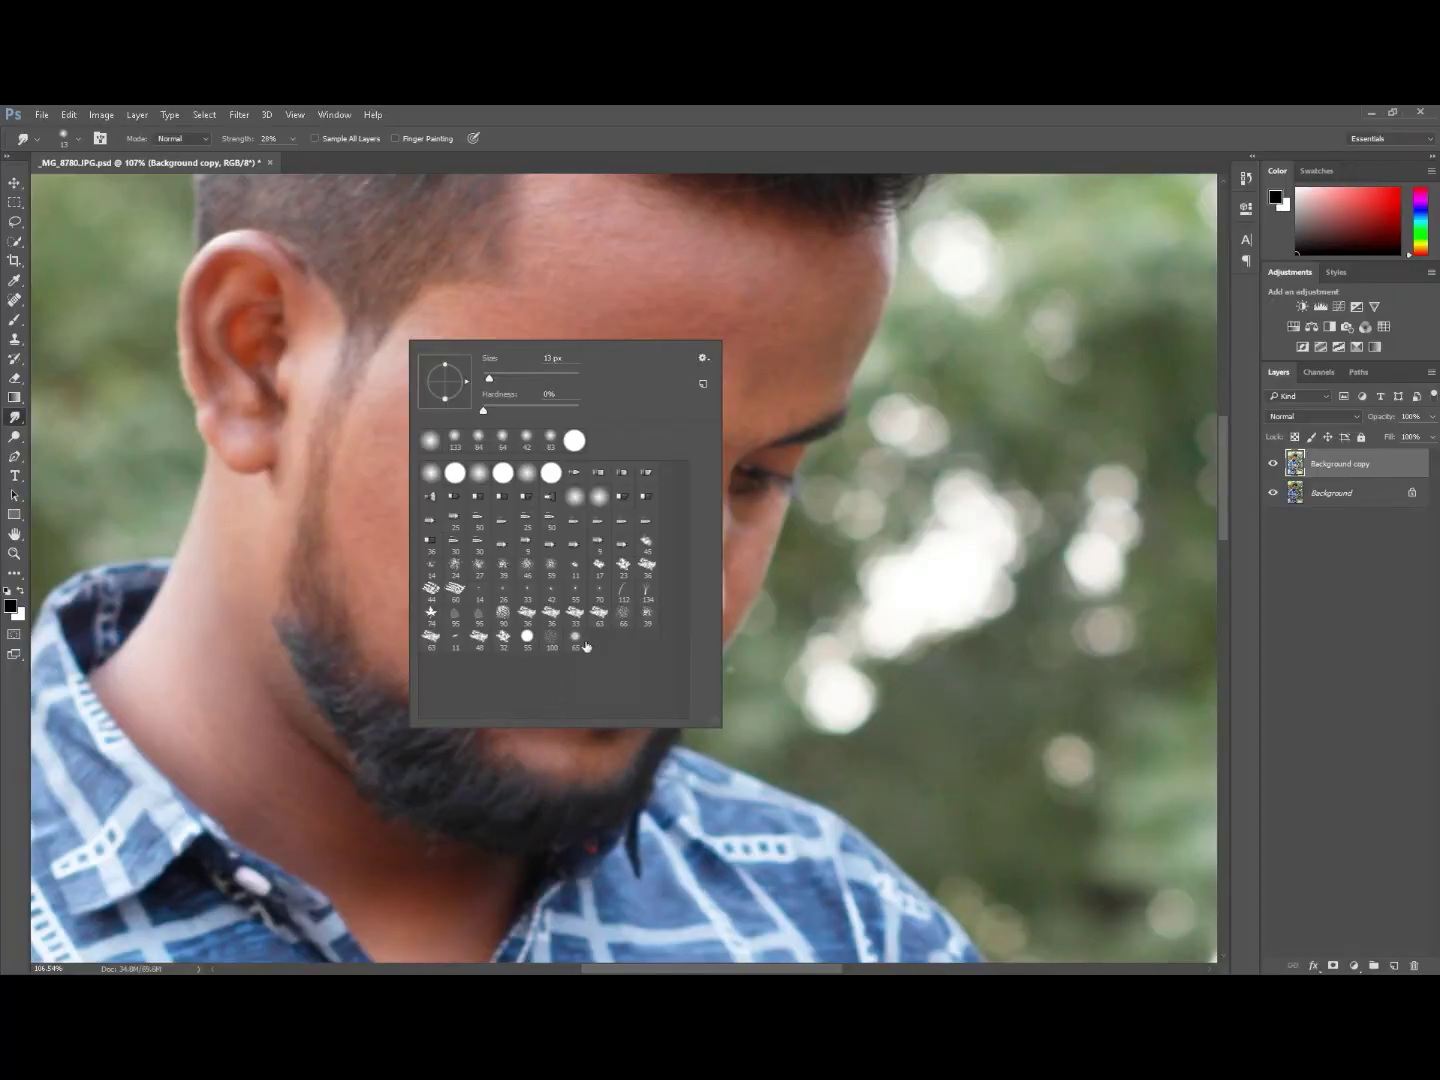
pyautogui.click(575, 641)
pyautogui.press('Escape')
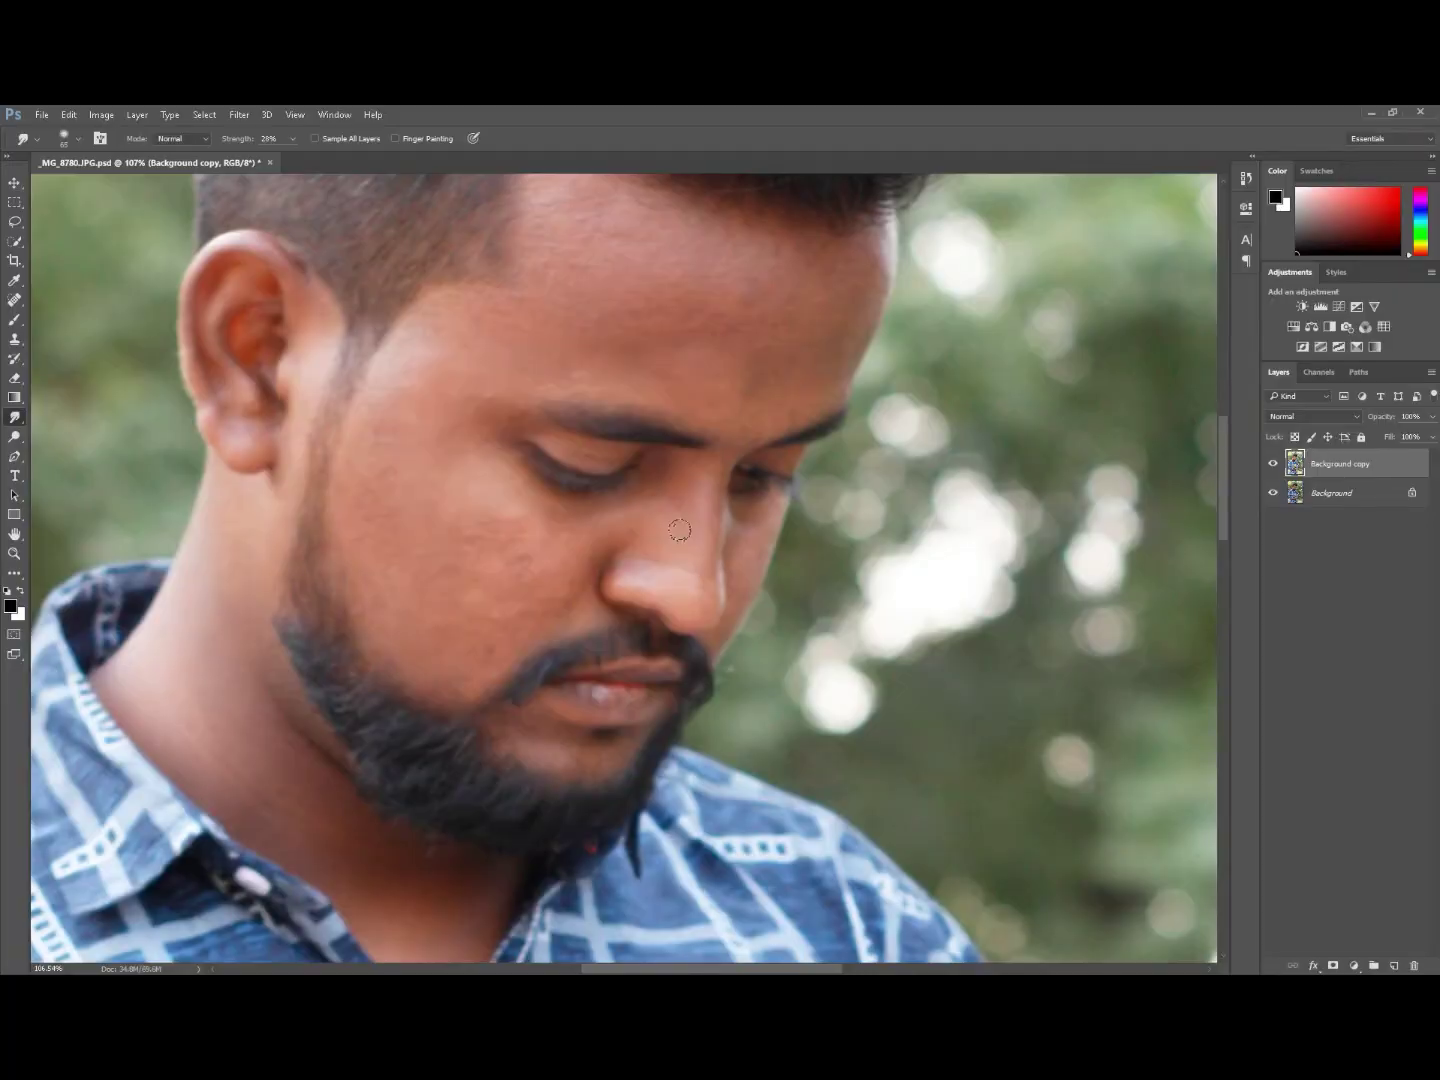
# Set the brush to 91 px and 19% strength, then smudge the skin.
pyautogui.rightClick(640, 318)
pyautogui.moveTo(686, 327); pyautogui.dragTo(702, 332)
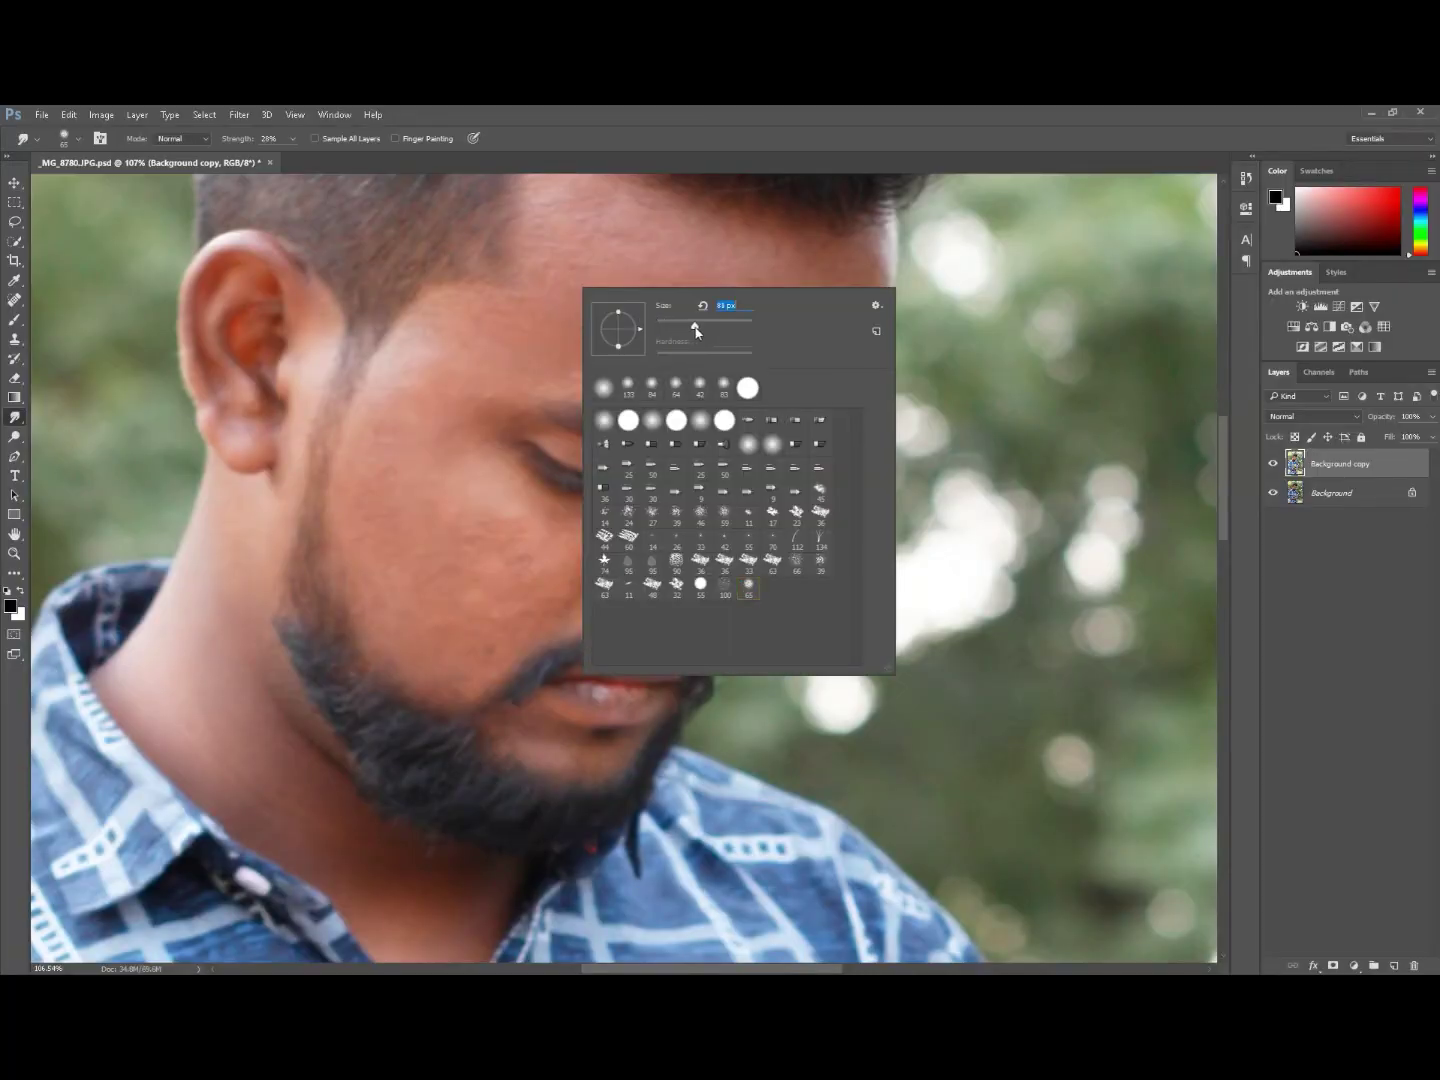
pyautogui.click(292, 139)
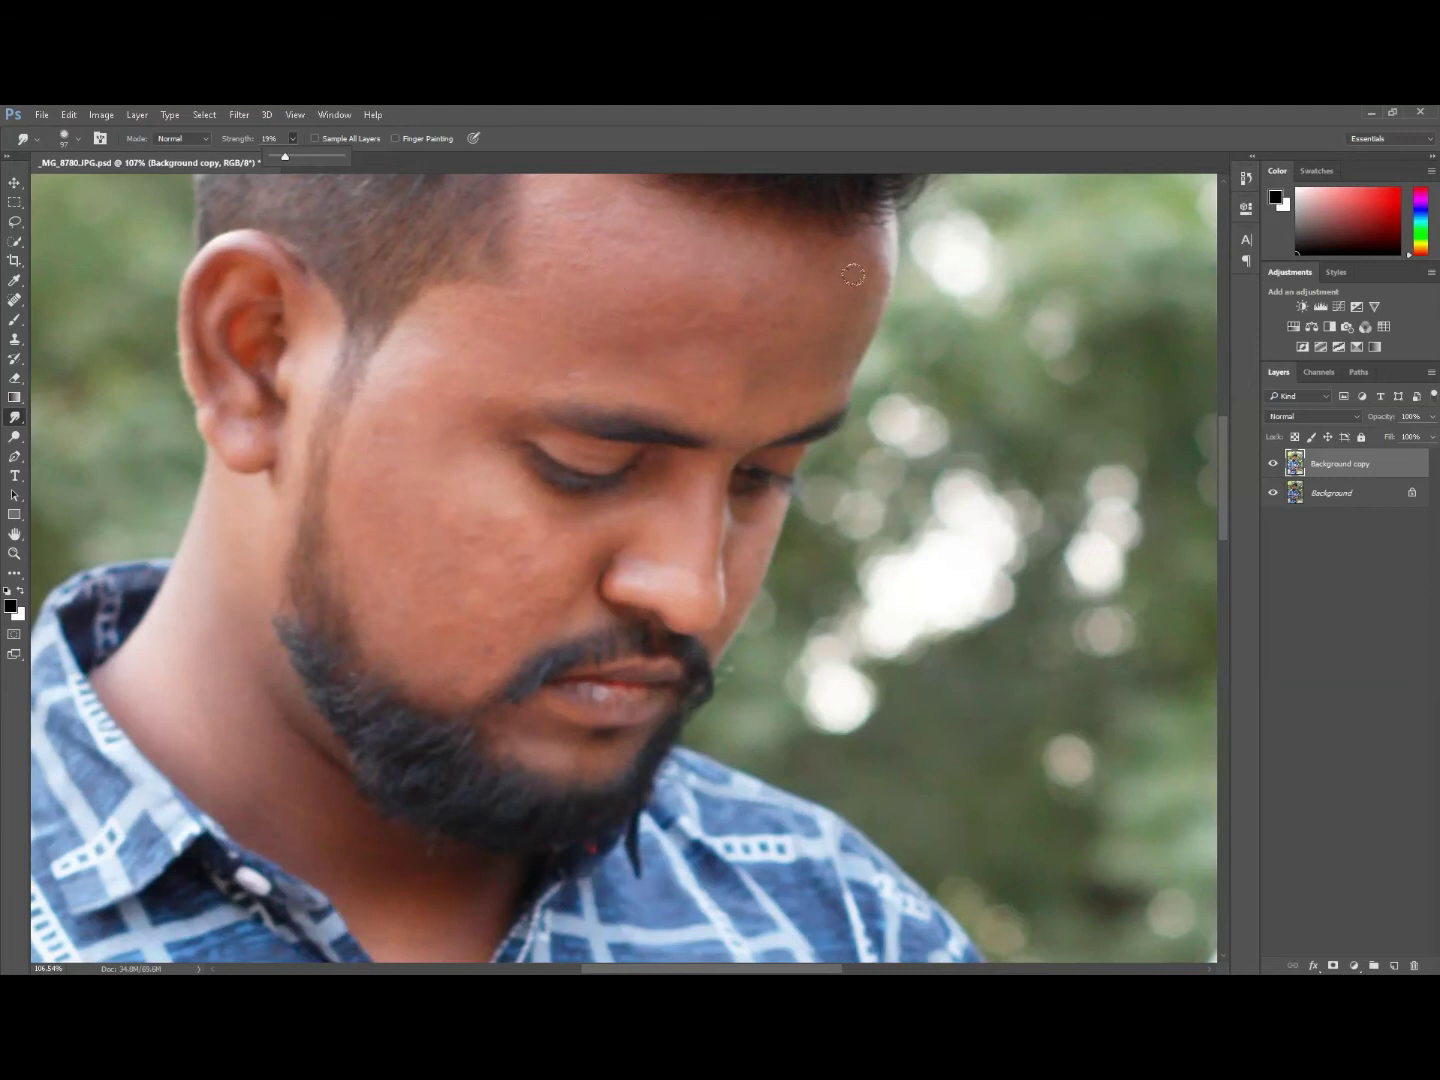
pyautogui.click(776, 262)
pyautogui.moveTo(657, 289); pyautogui.dragTo(655, 377)
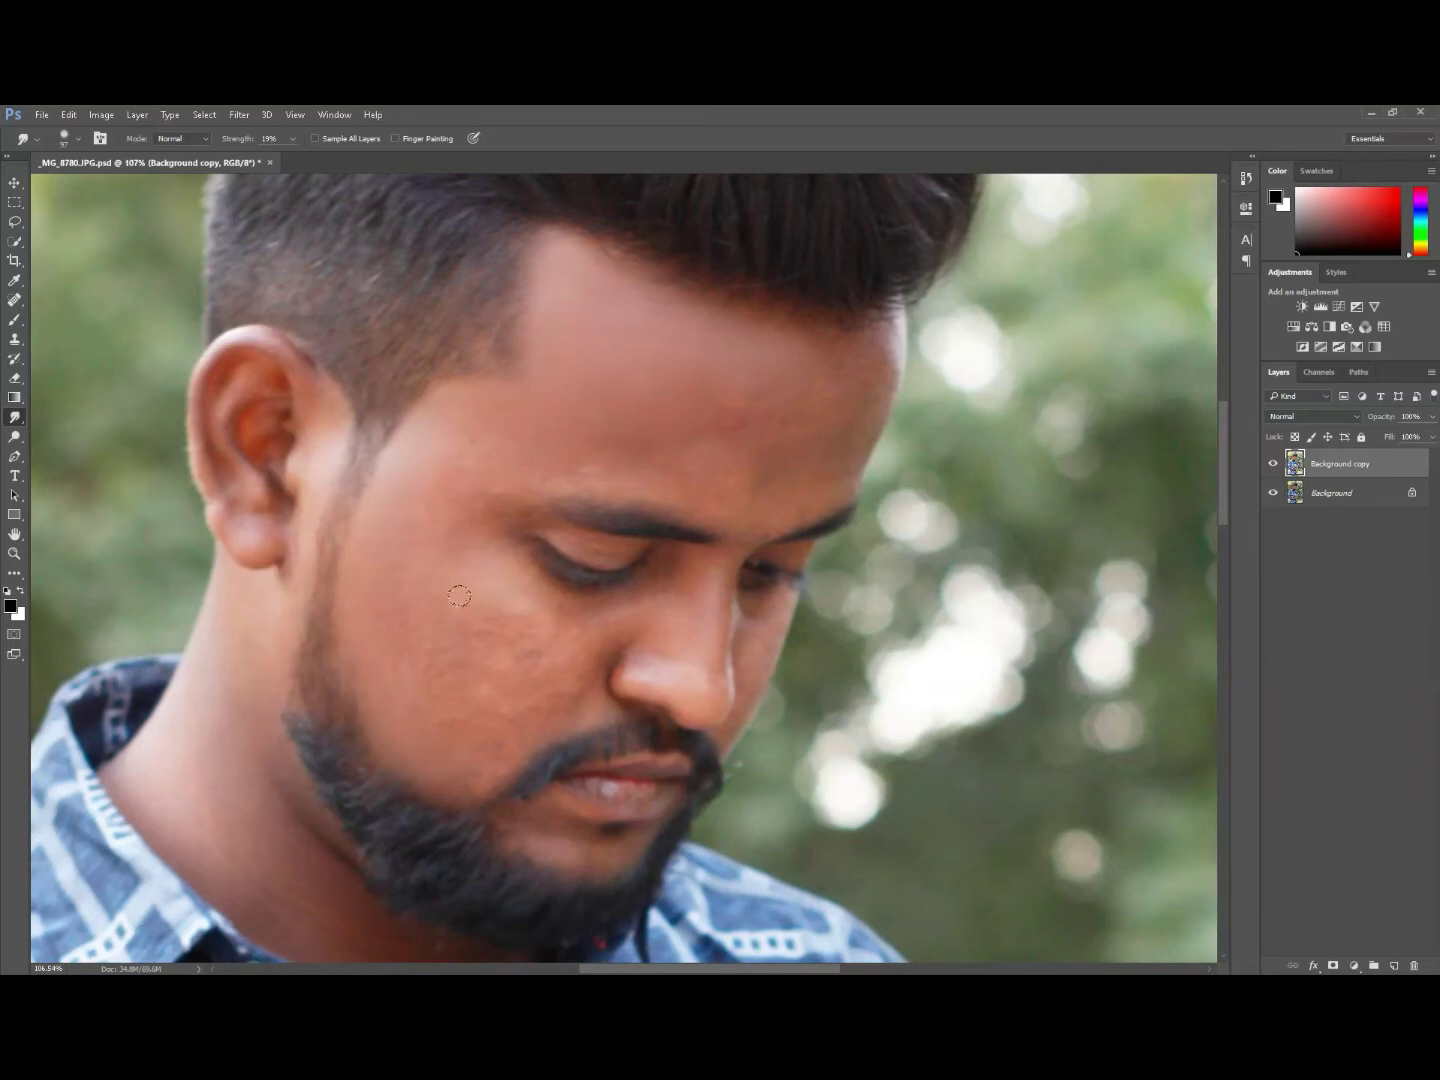
pyautogui.moveTo(510, 563); pyautogui.dragTo(607, 589)
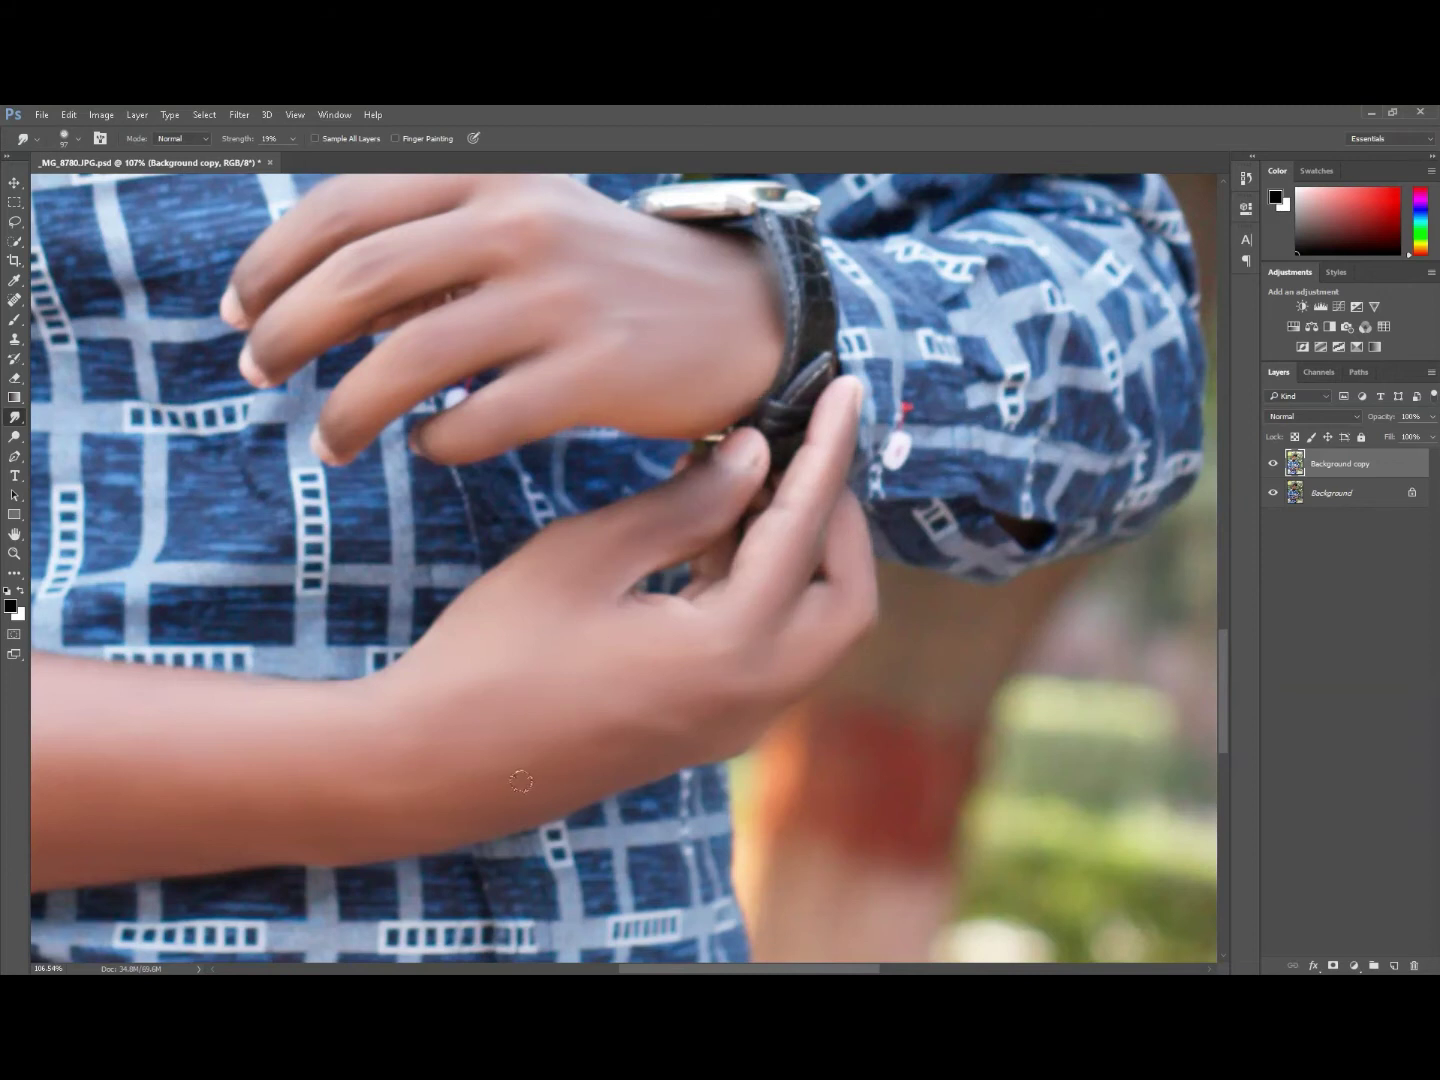
# Fit the photo on screen and set the Background copy opacity to 70%.
pyautogui.press('z')
pyautogui.hotkey('ctrl', '0')
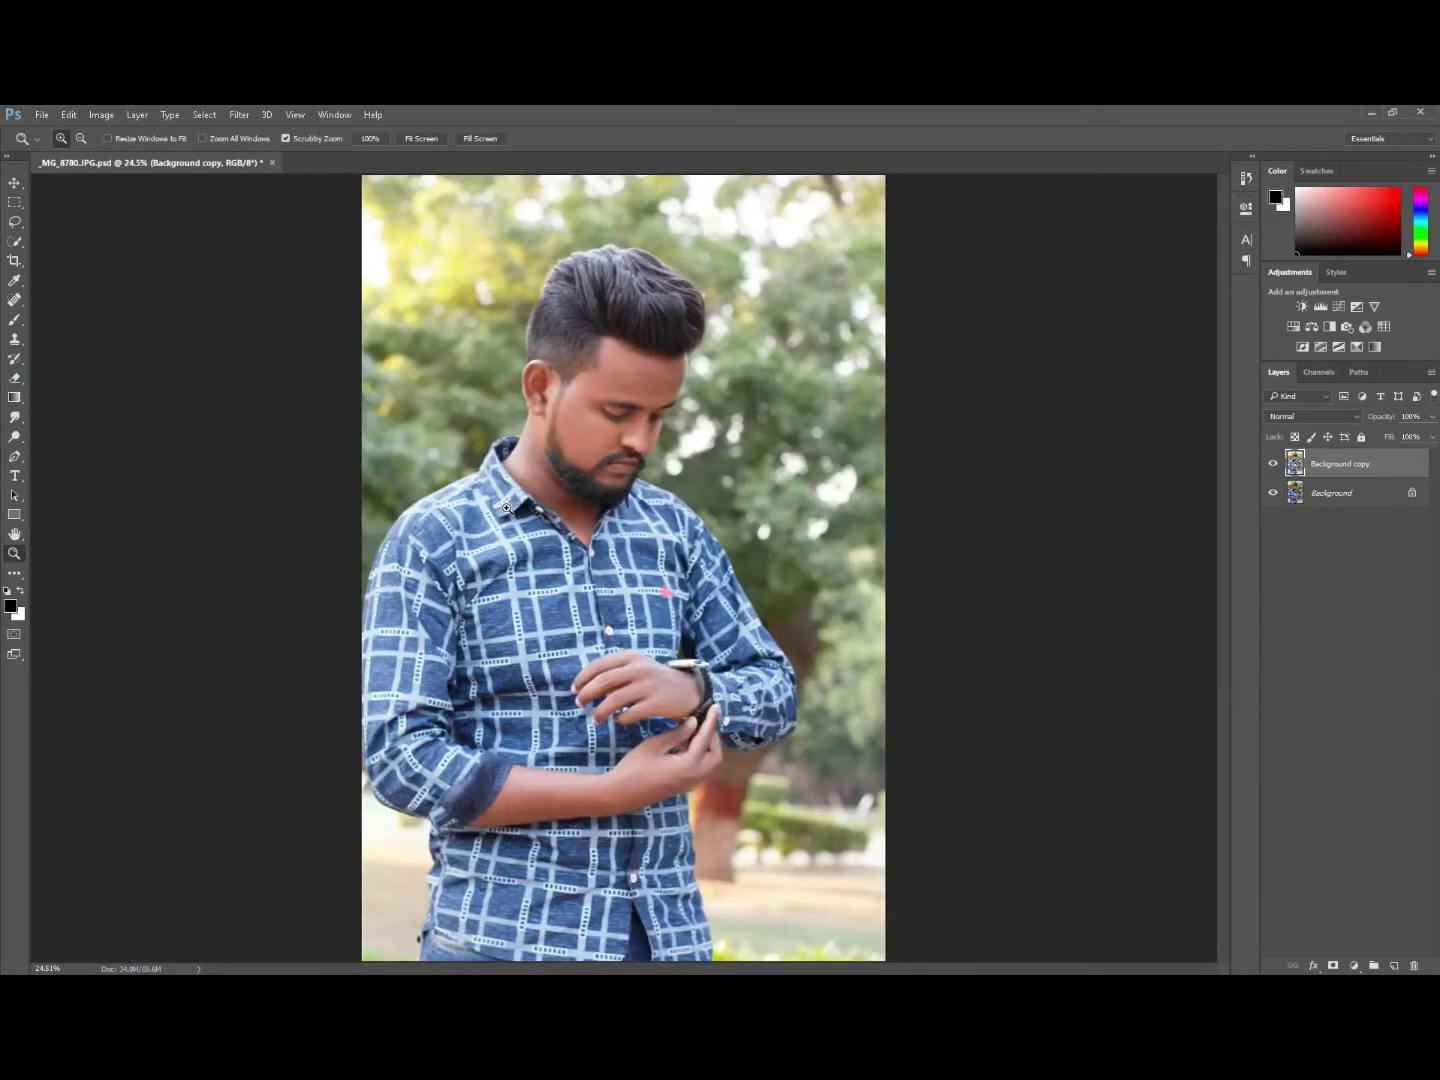
pyautogui.click(1434, 423)
pyautogui.moveTo(1432, 437); pyautogui.dragTo(1415, 442)
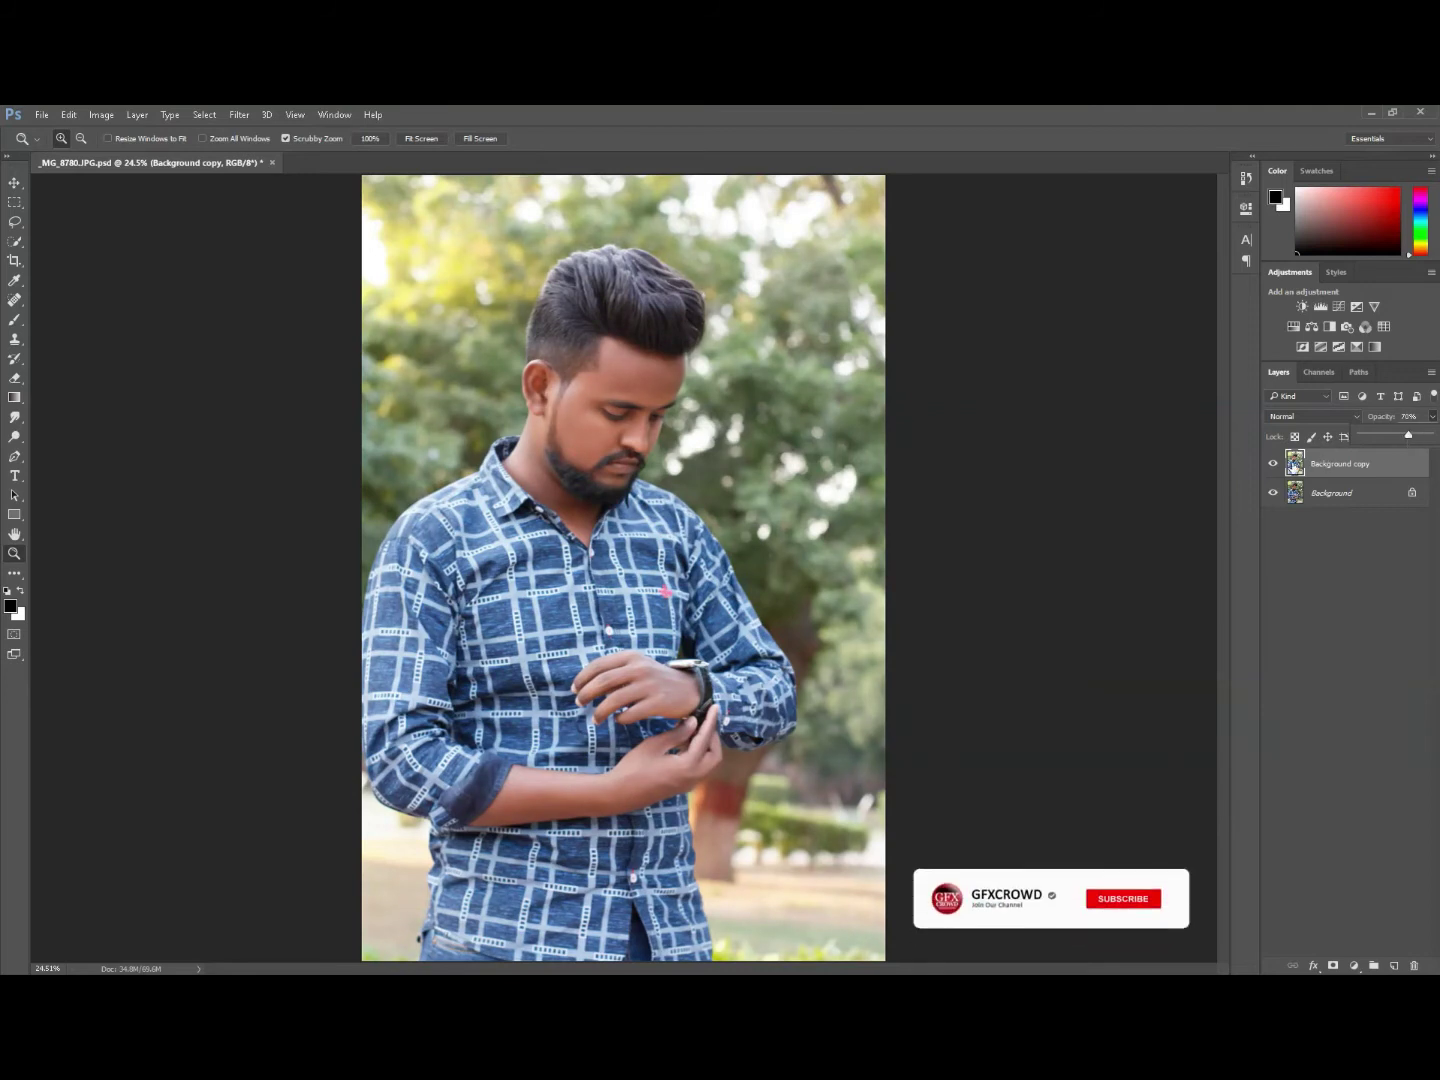
pyautogui.click(1273, 464)
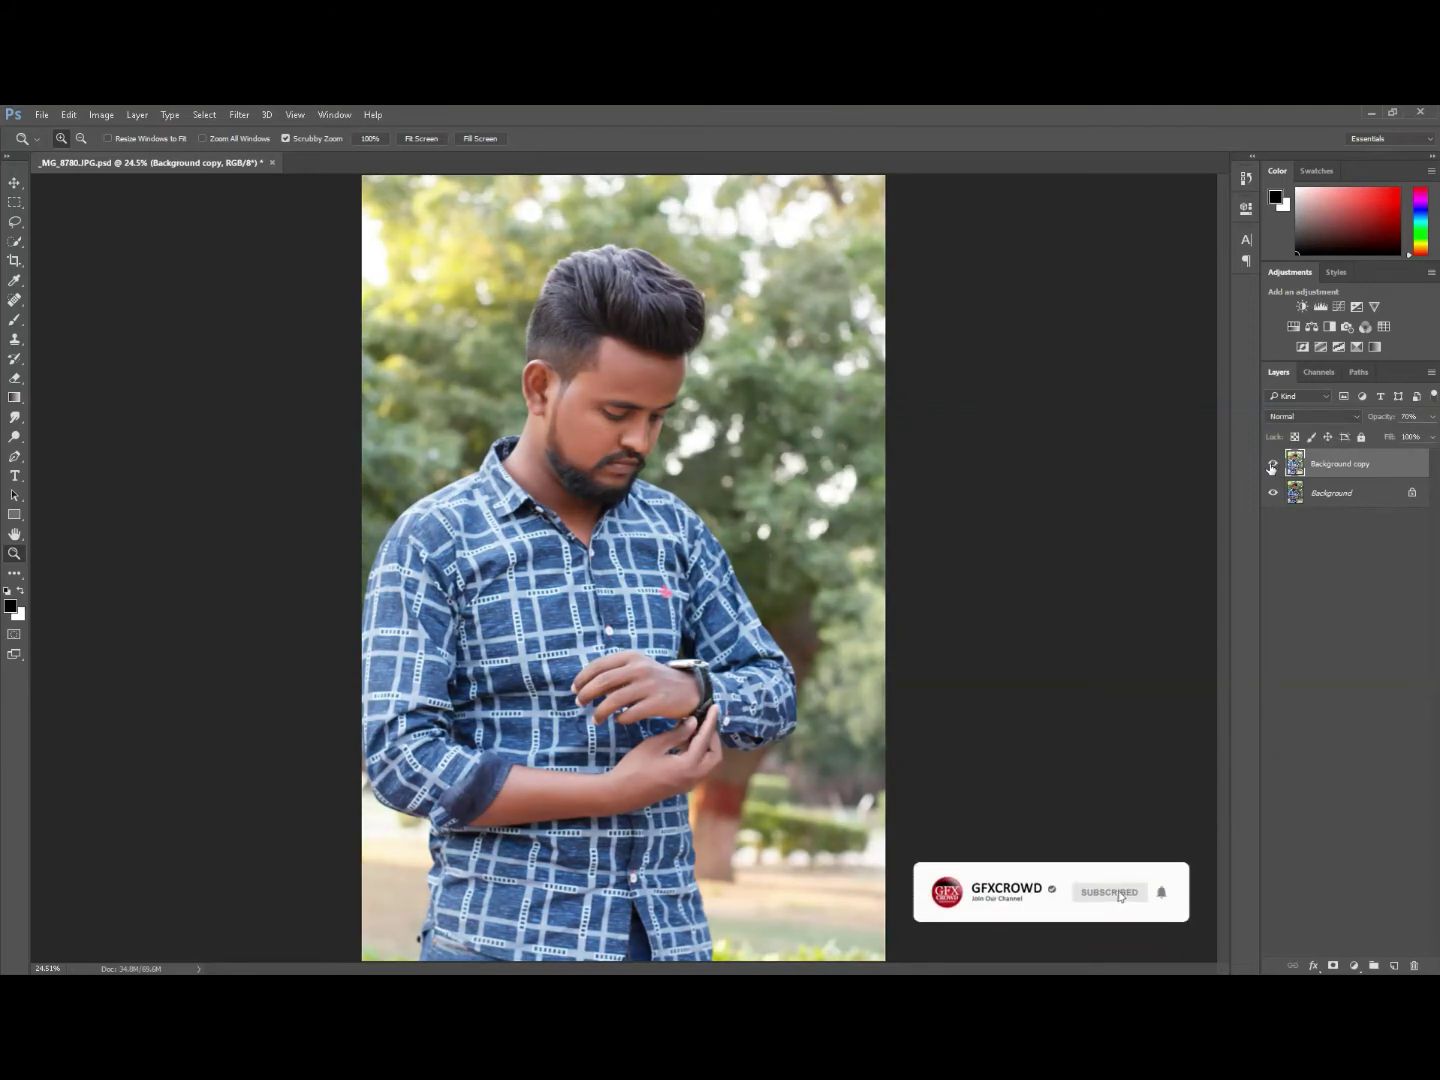
# Select all, copy merged, and paste in place as a new Layer 1.
pyautogui.click(16, 184)
pyautogui.click(204, 114)
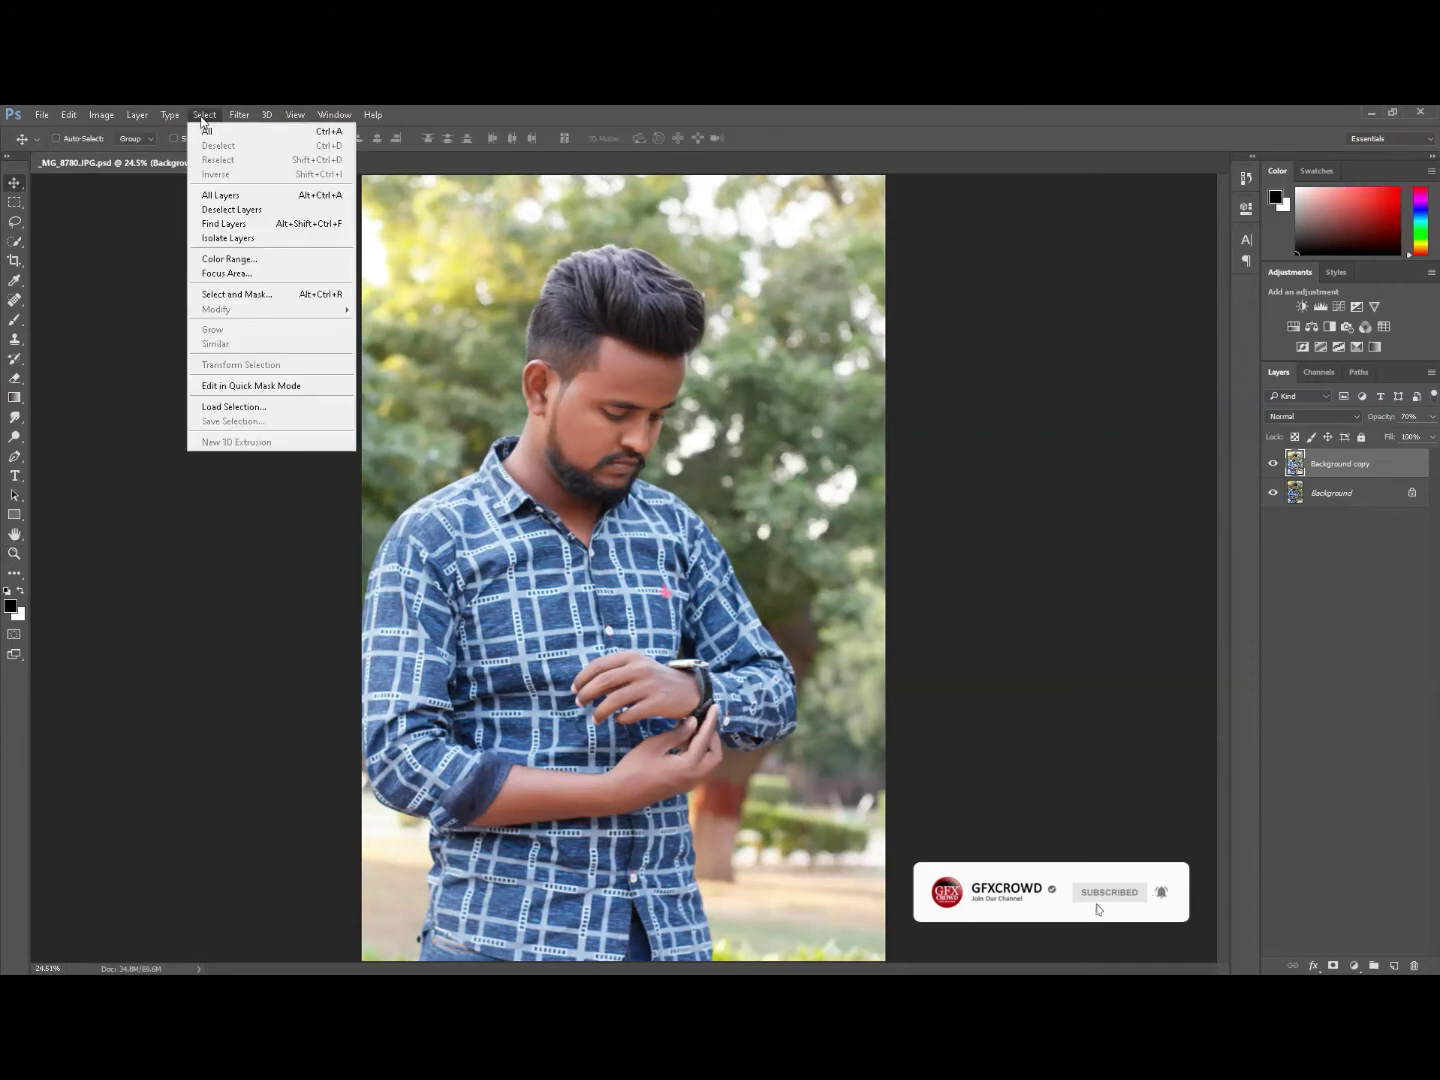
pyautogui.click(204, 129)
pyautogui.click(68, 114)
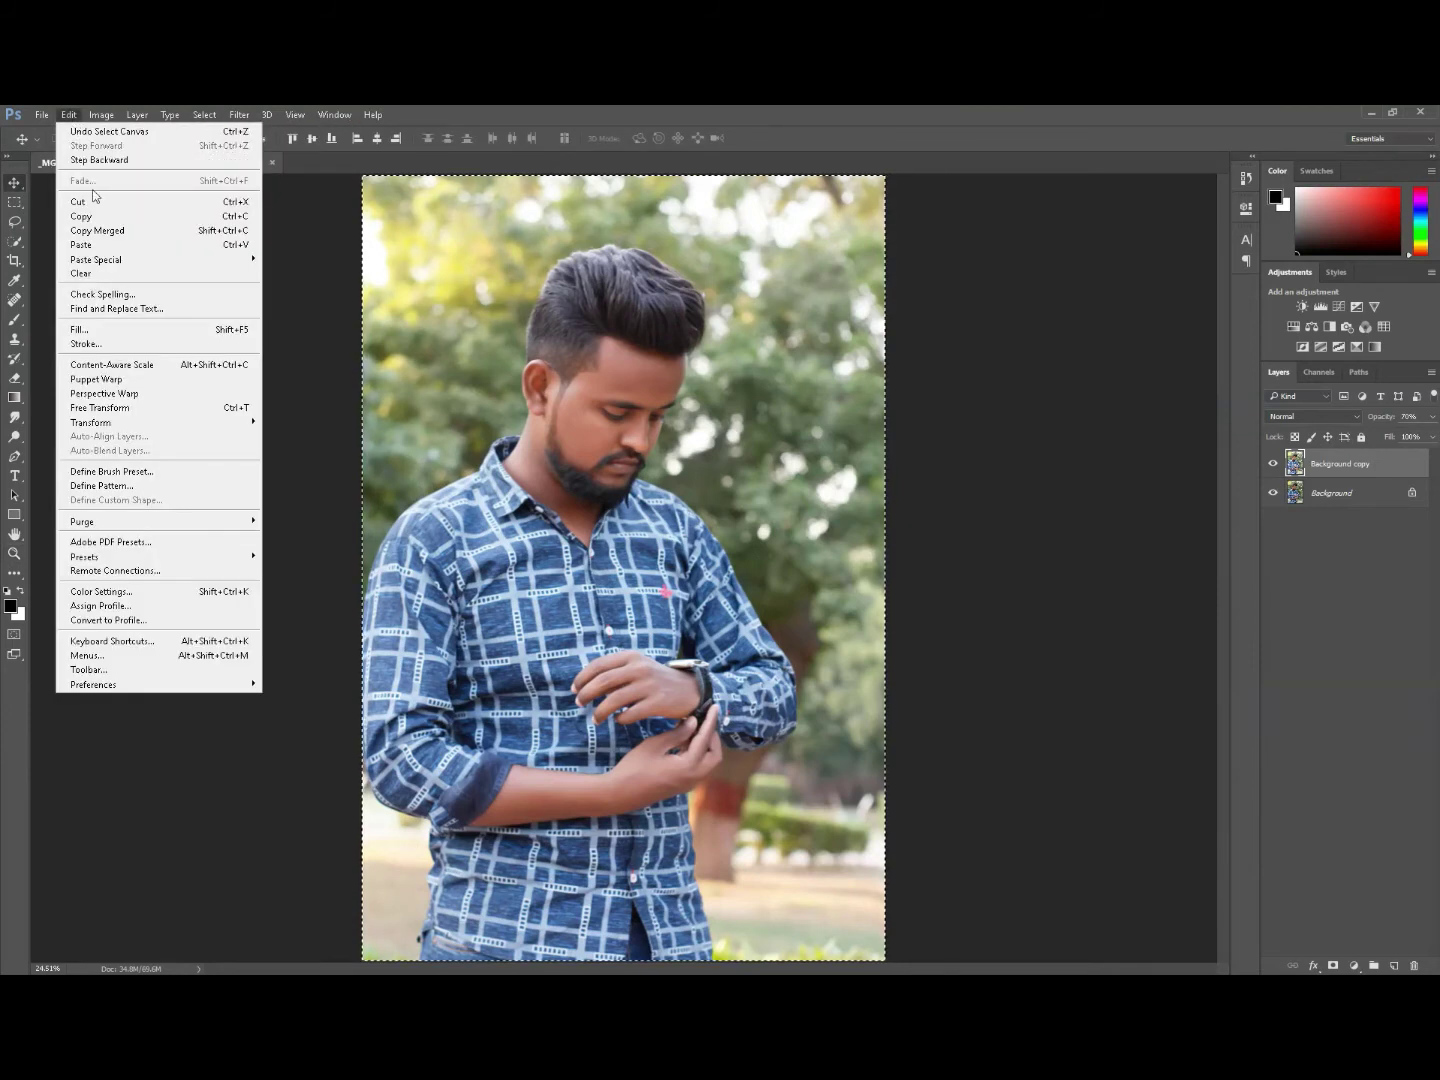
pyautogui.click(90, 228)
pyautogui.click(68, 114)
pyautogui.click(284, 261)
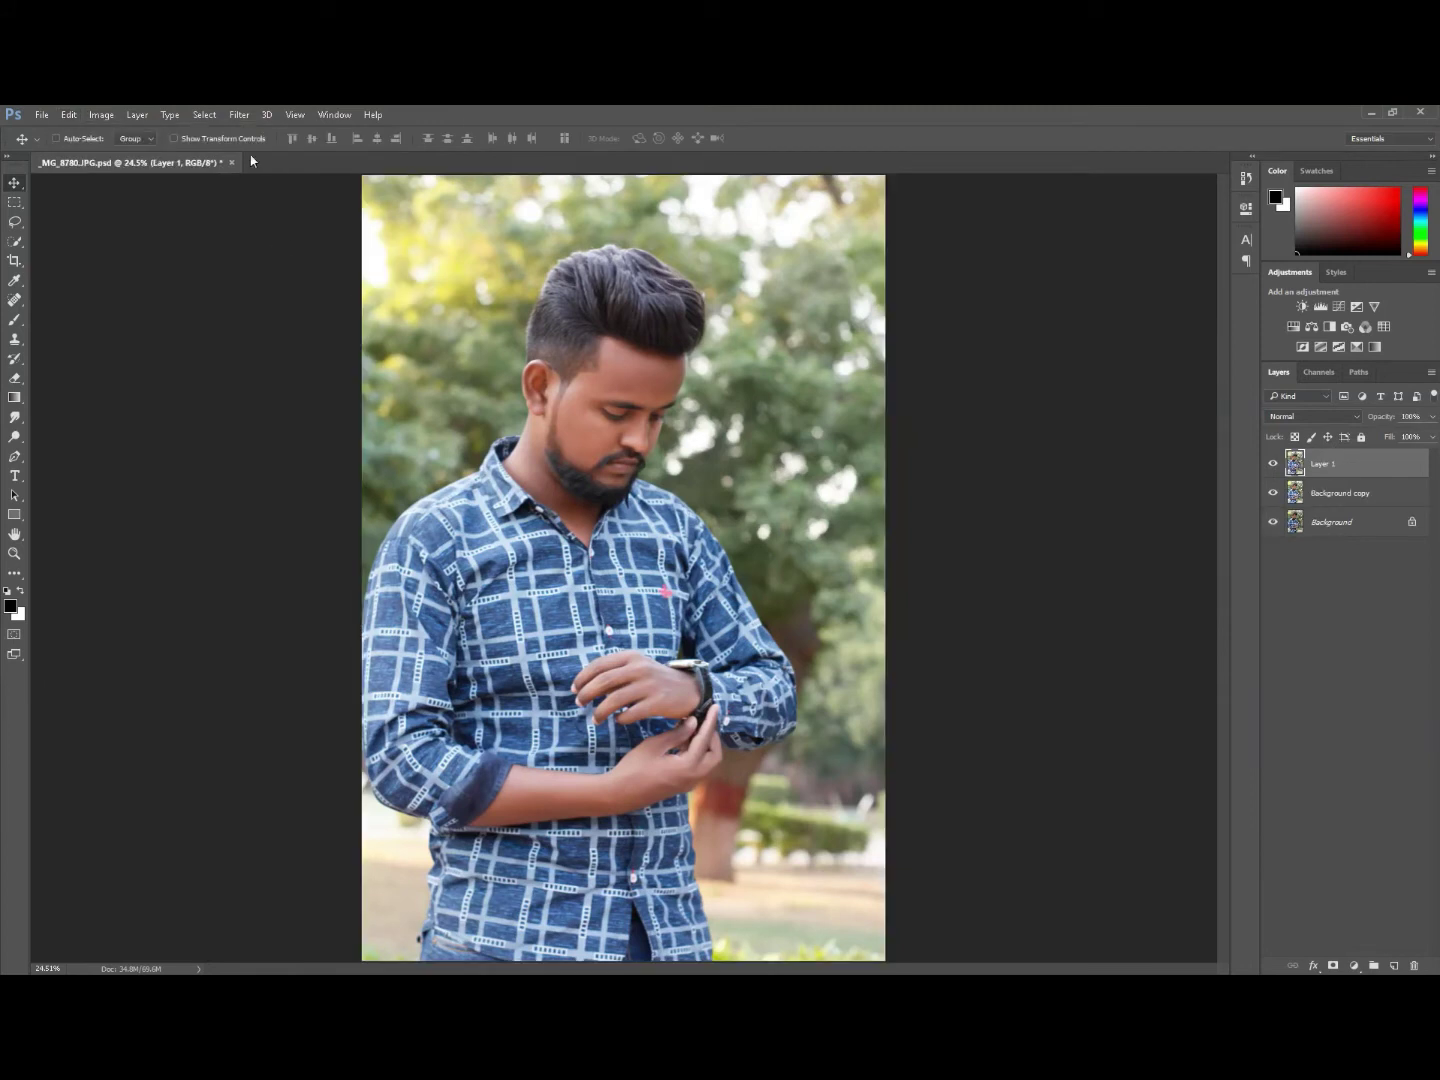
pyautogui.click(240, 114)
# In Camera Raw, set exposure to about +0.45 and texture to +34.
pyautogui.click(290, 199)
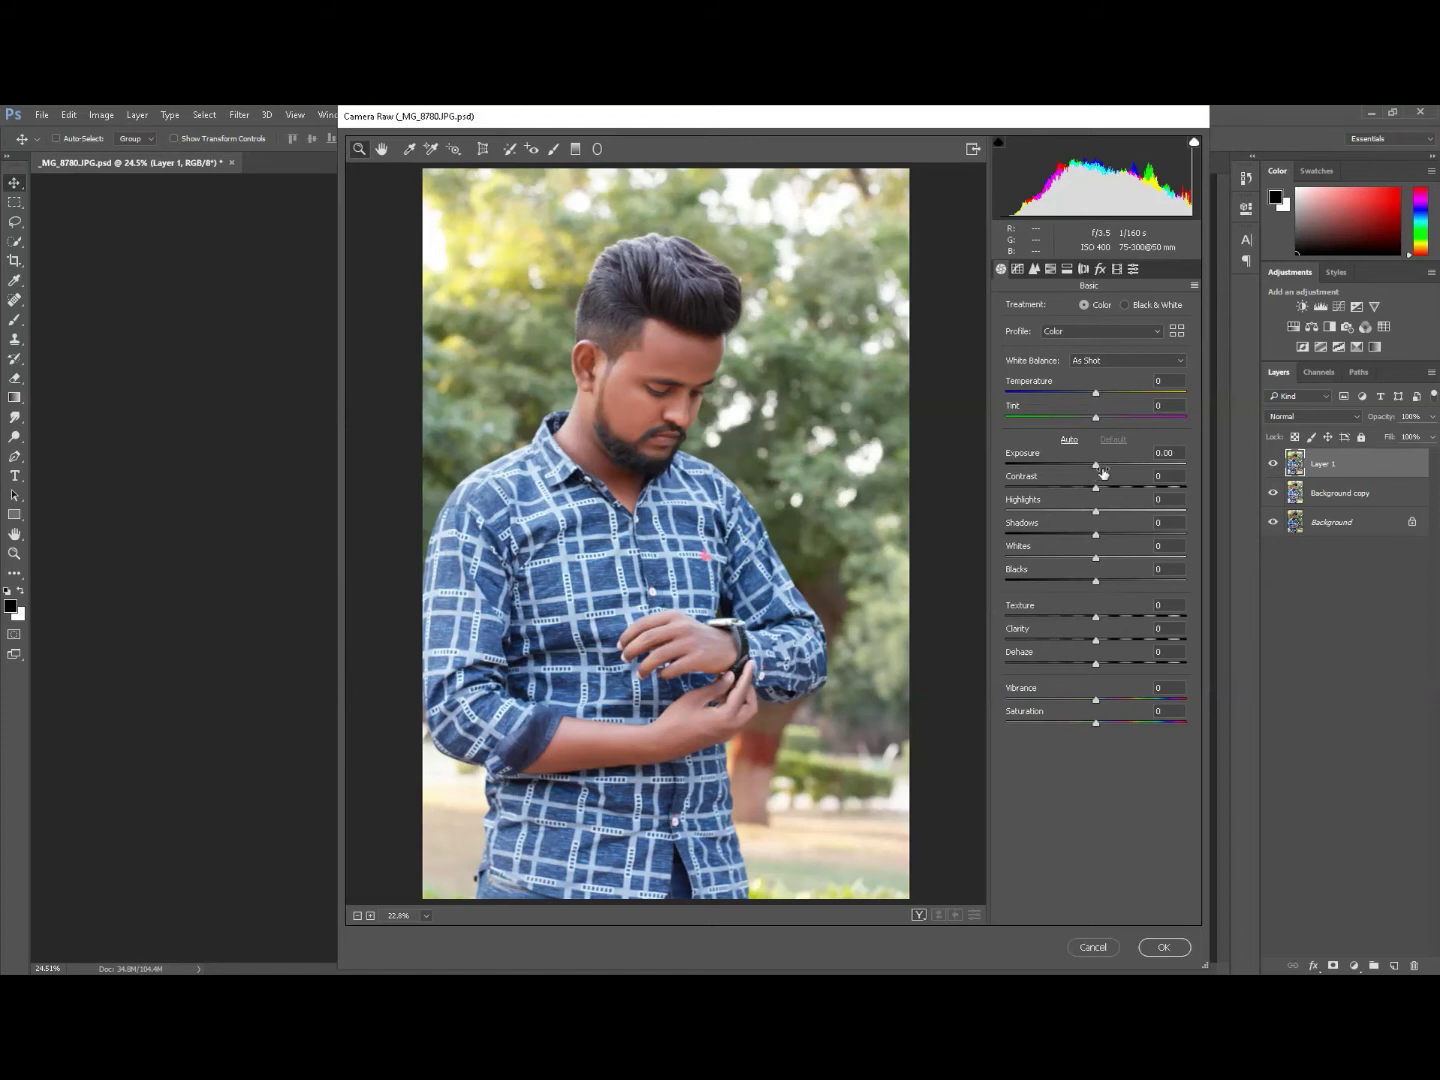
pyautogui.moveTo(1096, 466); pyautogui.dragTo(1087, 494)
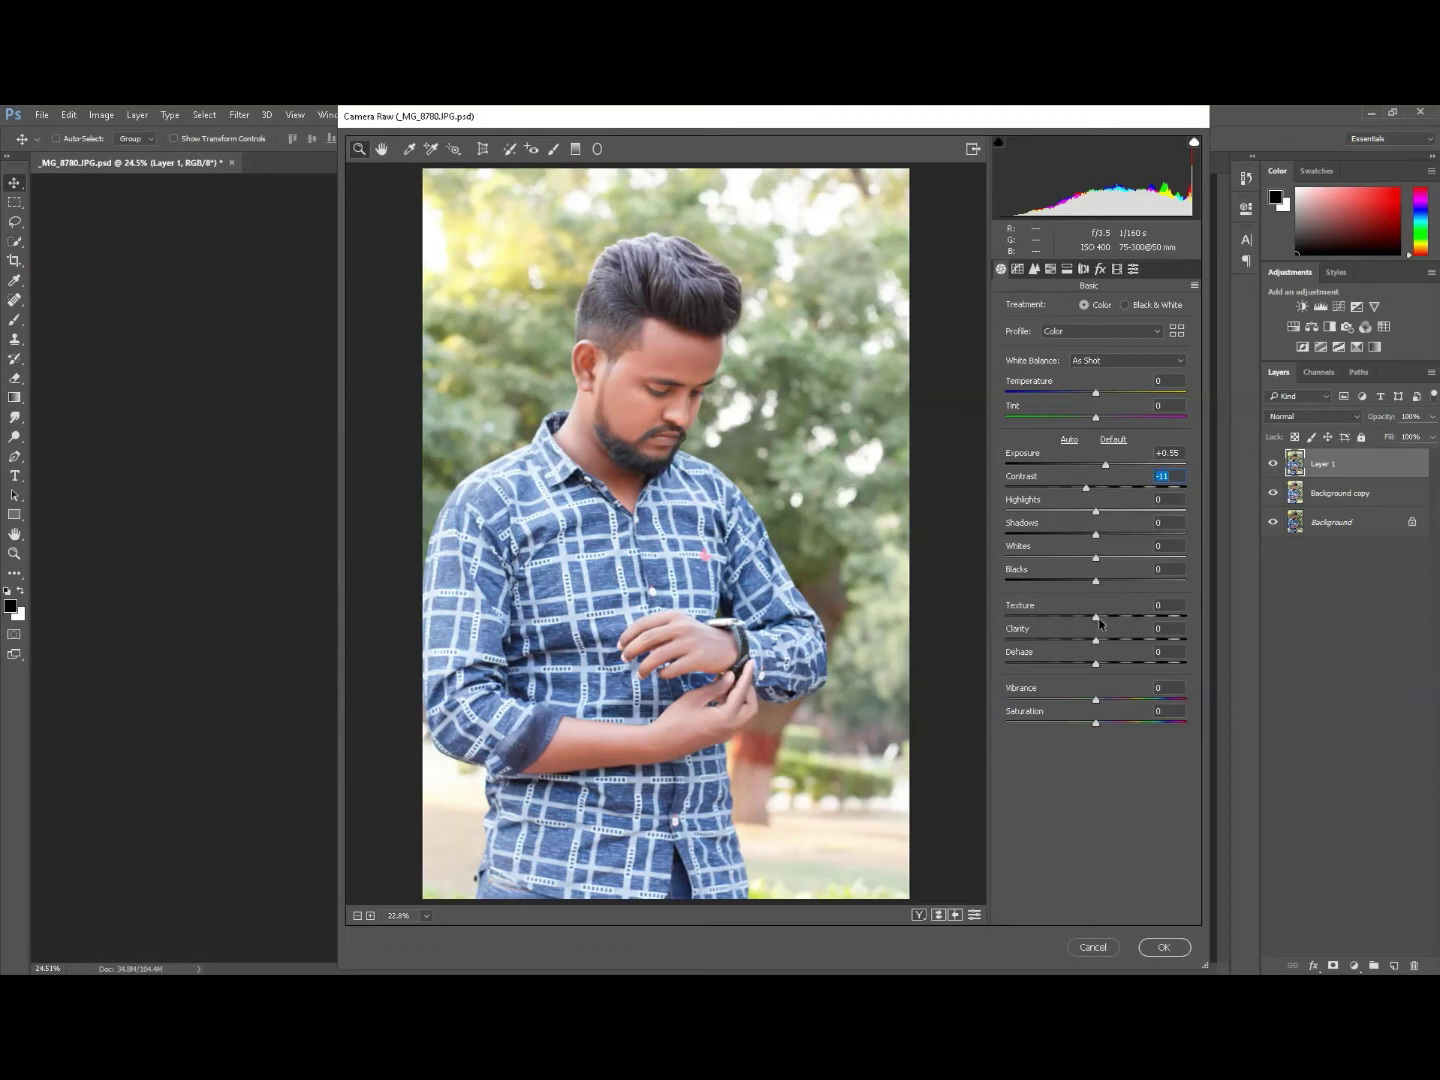
pyautogui.moveTo(1096, 616)
pyautogui.mouseDown()
pyautogui.moveTo(1130, 616)
pyautogui.moveTo(1094, 667)
pyautogui.mouseUp()
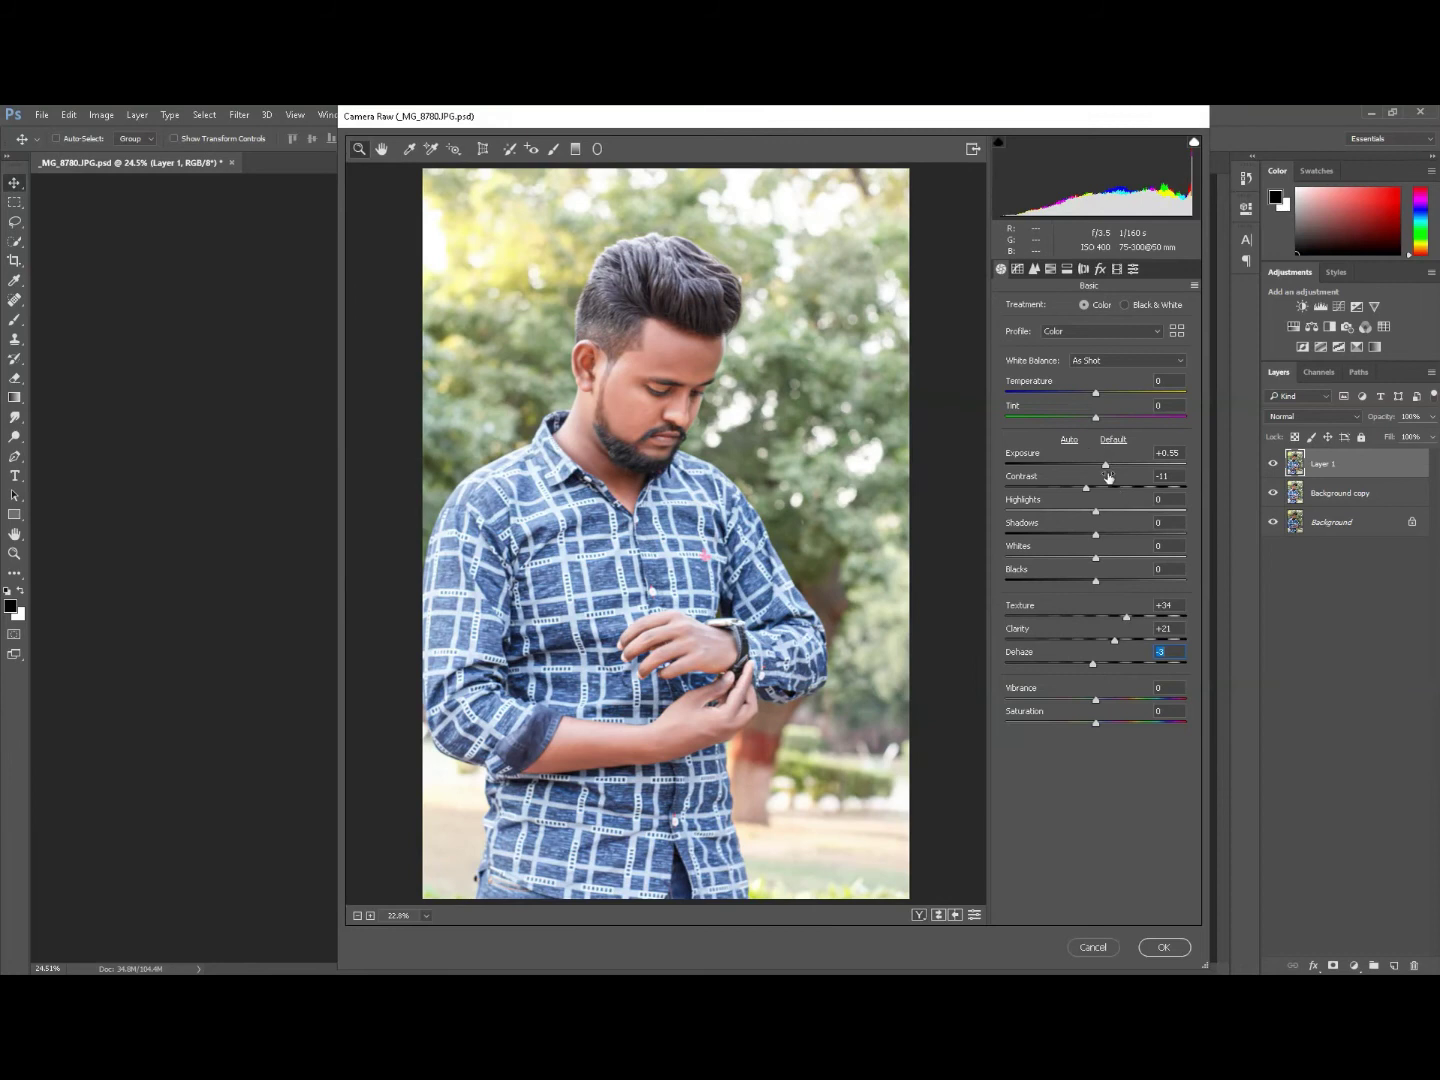
pyautogui.moveTo(1106, 465); pyautogui.dragTo(1105, 468)
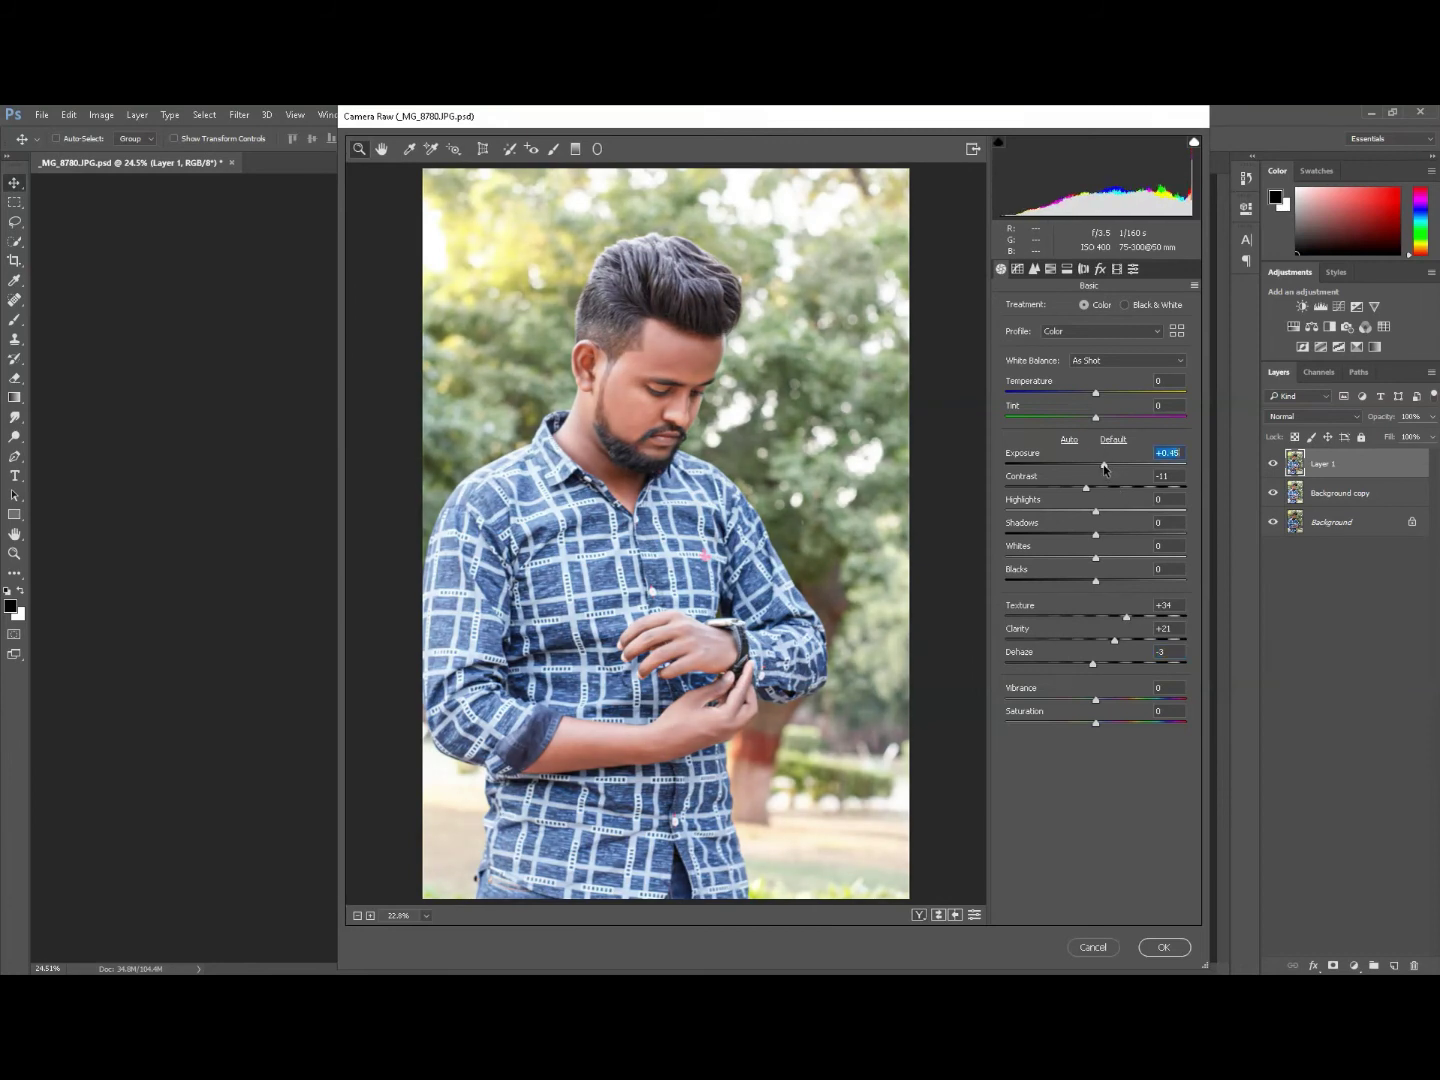
# Brush a local texture boost onto the forehead and apply the Camera Raw edits.
pyautogui.click(554, 149)
pyautogui.click(676, 383)
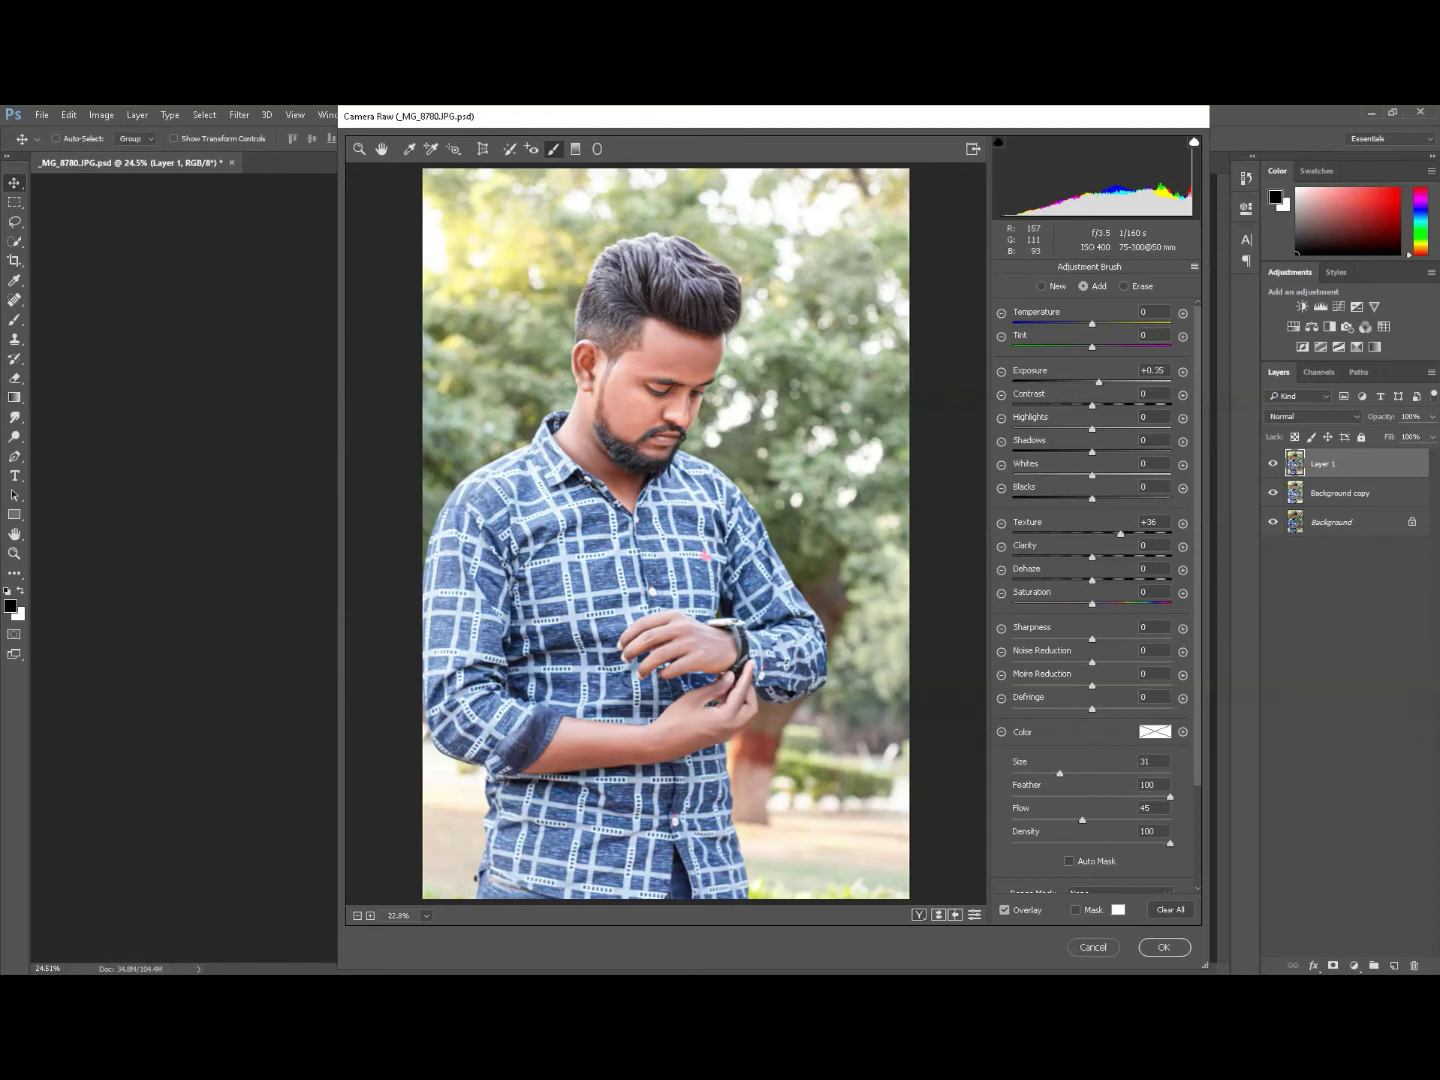
pyautogui.click(675, 382)
pyautogui.click(1170, 946)
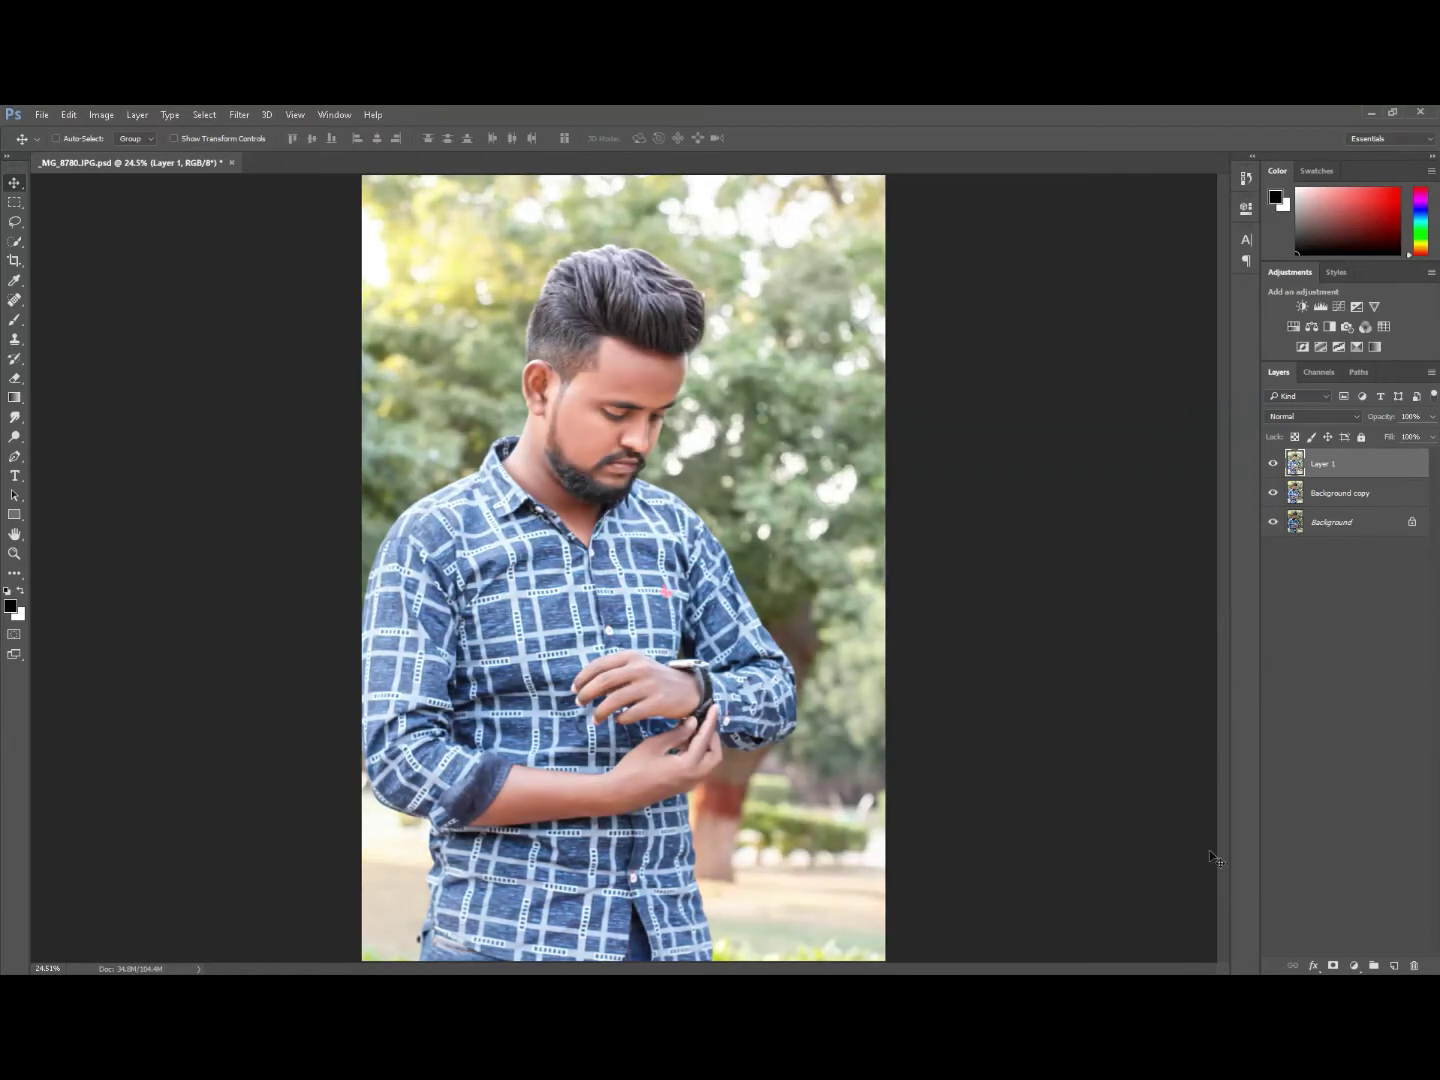
# Place the white light image embedded, flip it vertically, and stretch it toward the chin.
pyautogui.click(42, 114)
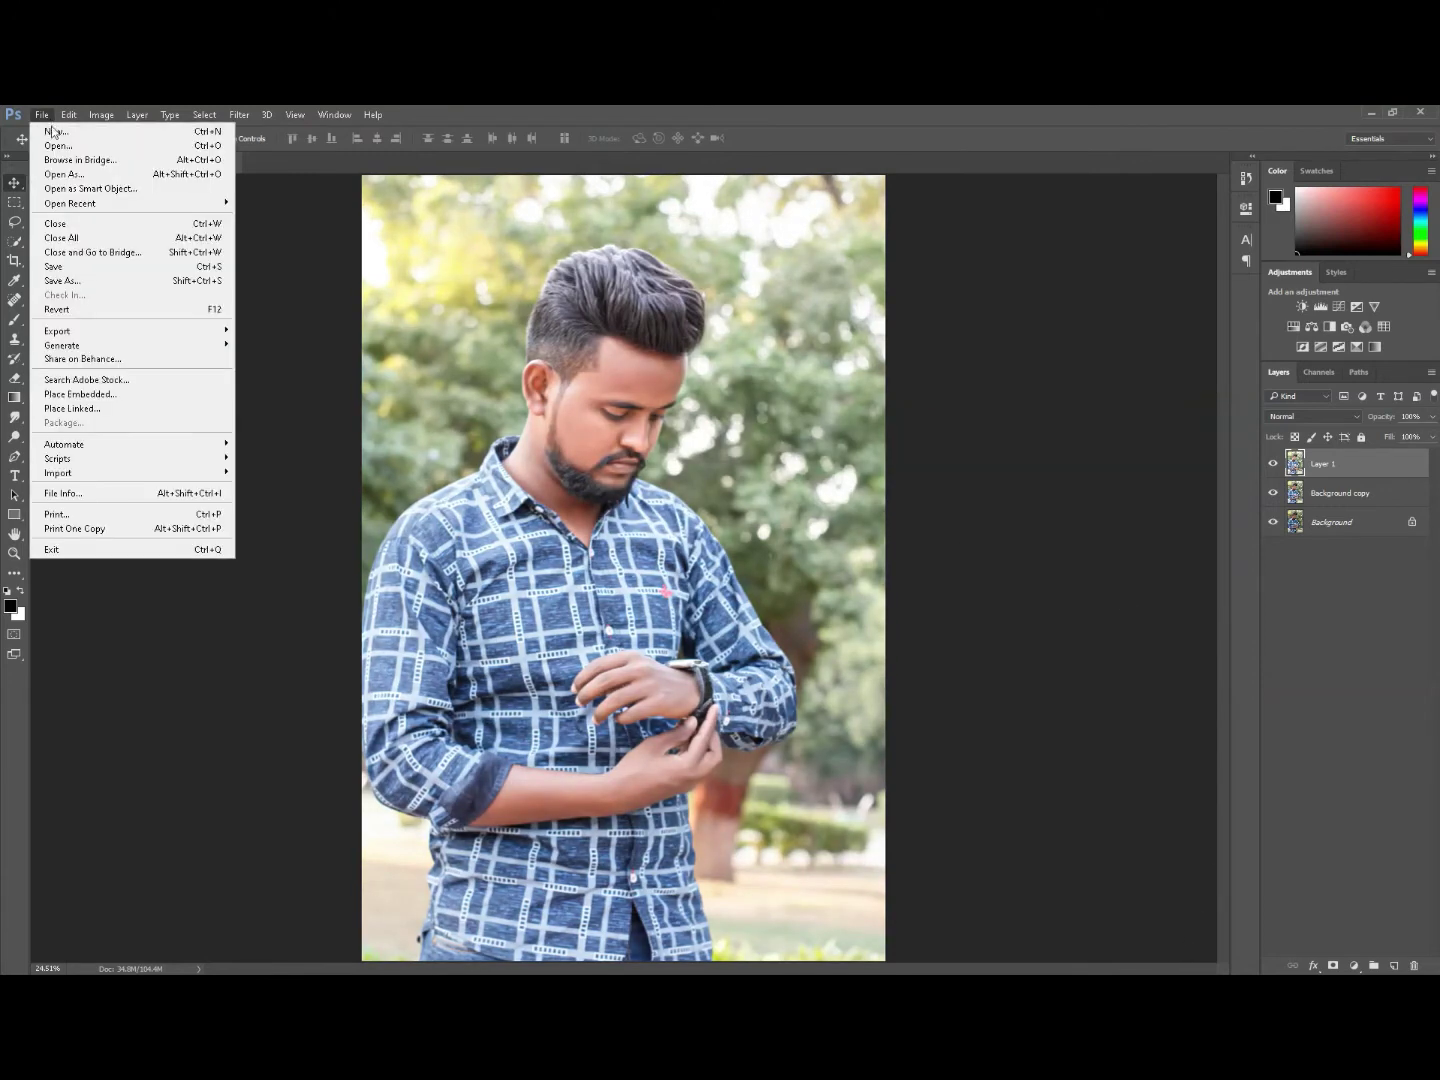
pyautogui.click(100, 396)
pyautogui.click(985, 615)
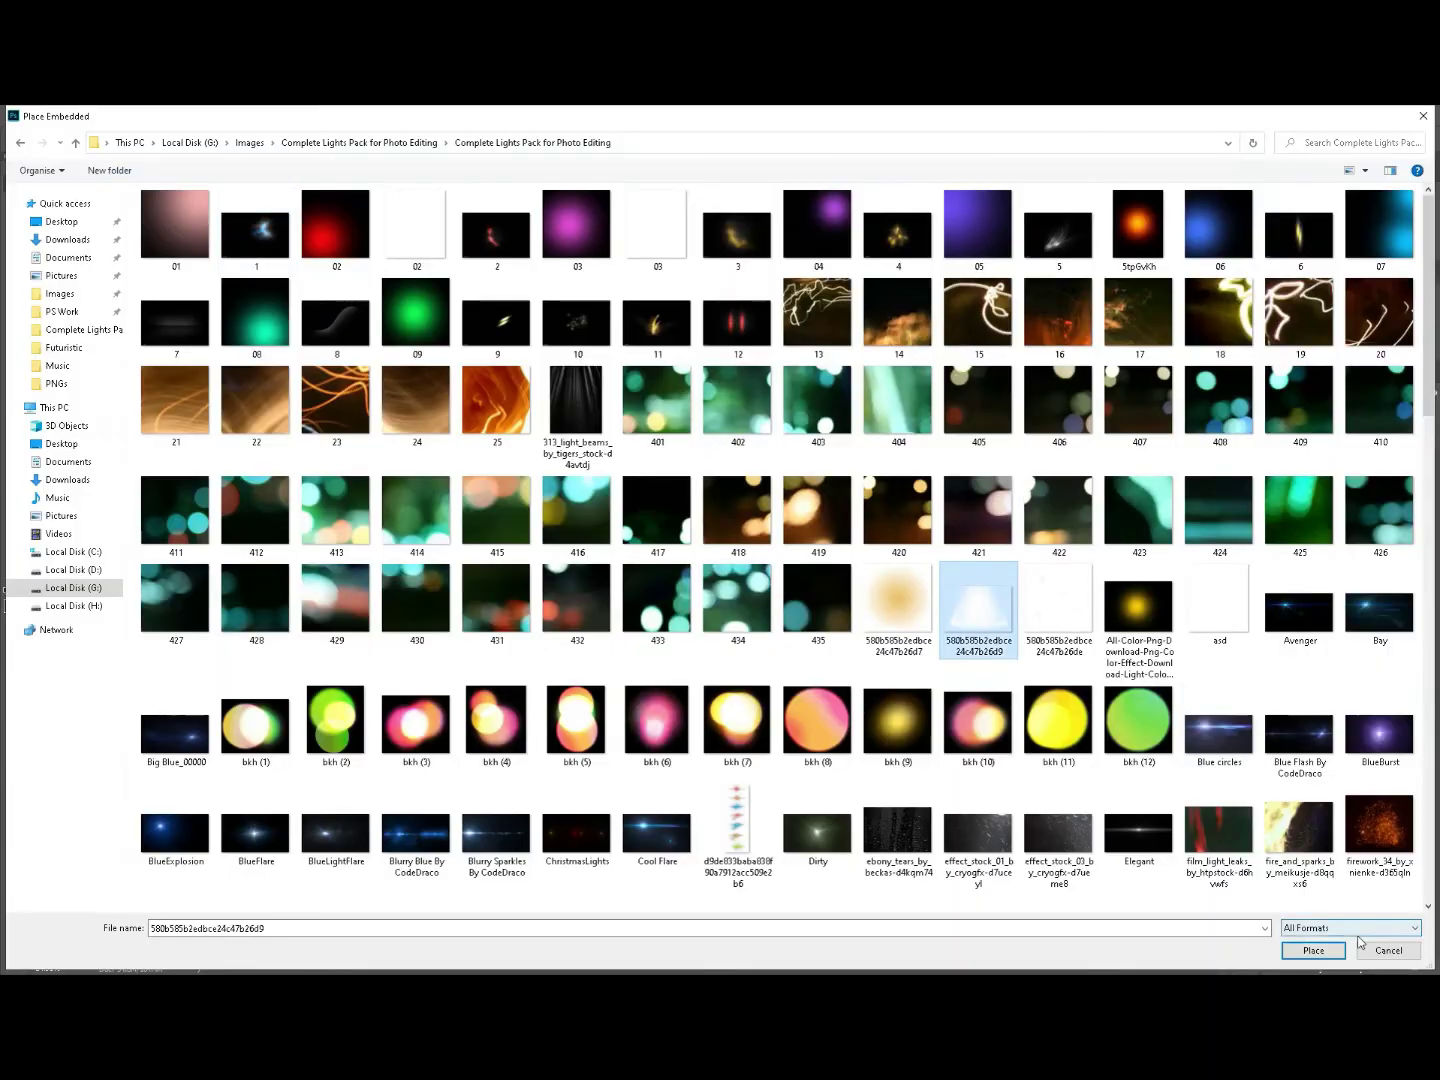
pyautogui.click(1313, 950)
pyautogui.rightClick(676, 577)
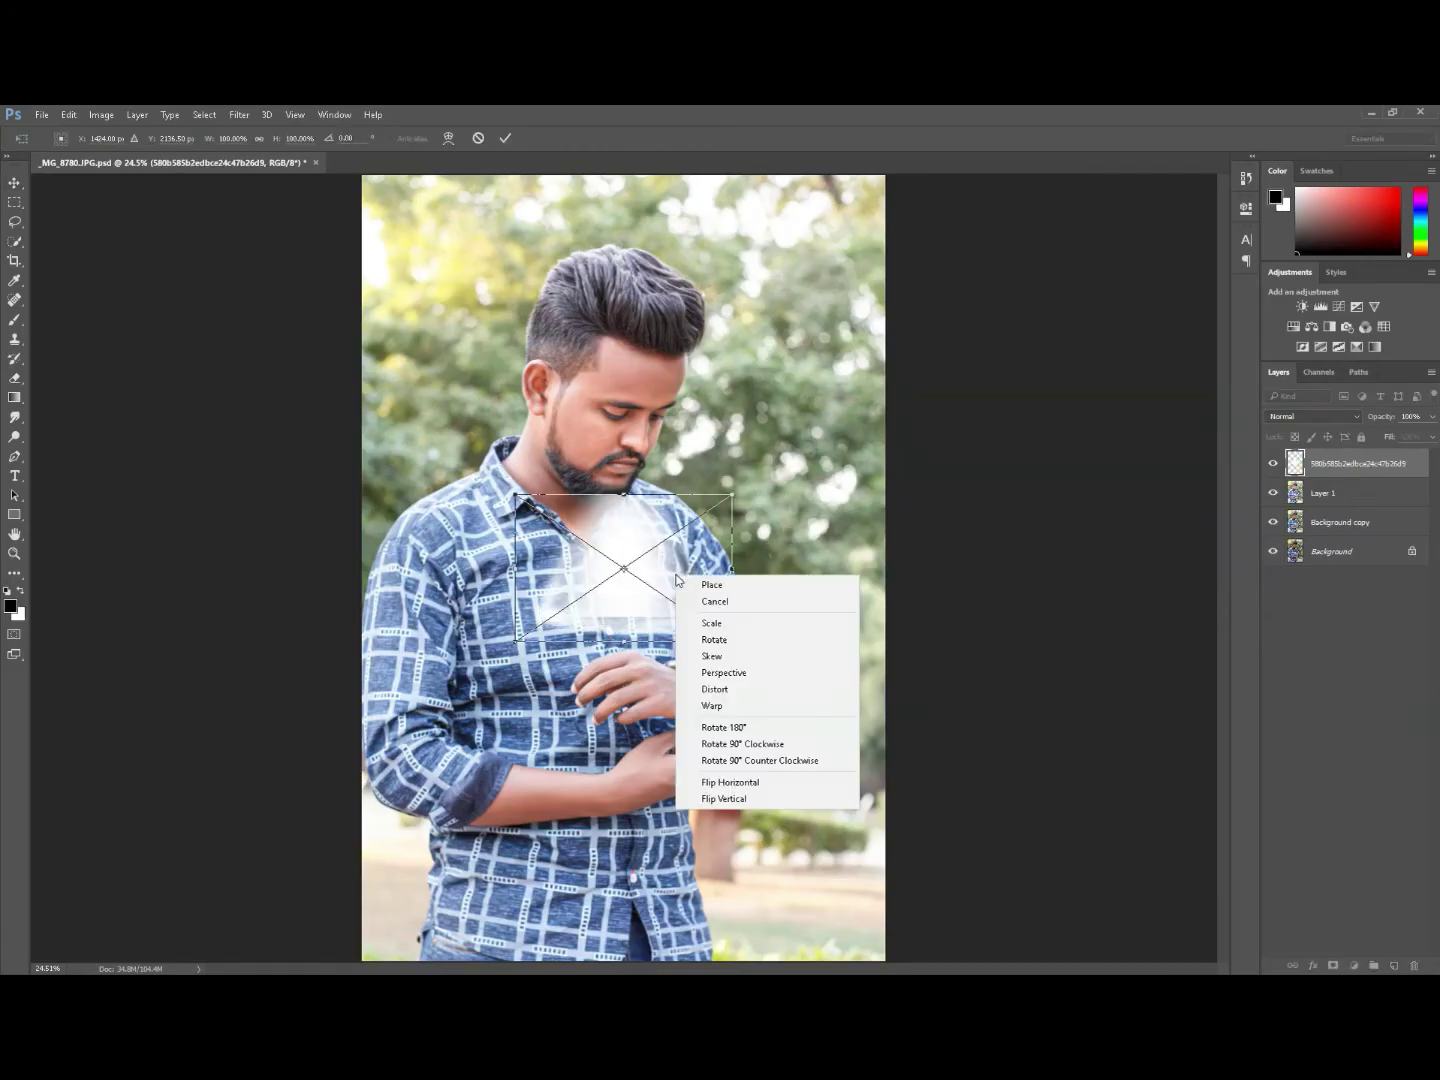
pyautogui.click(745, 797)
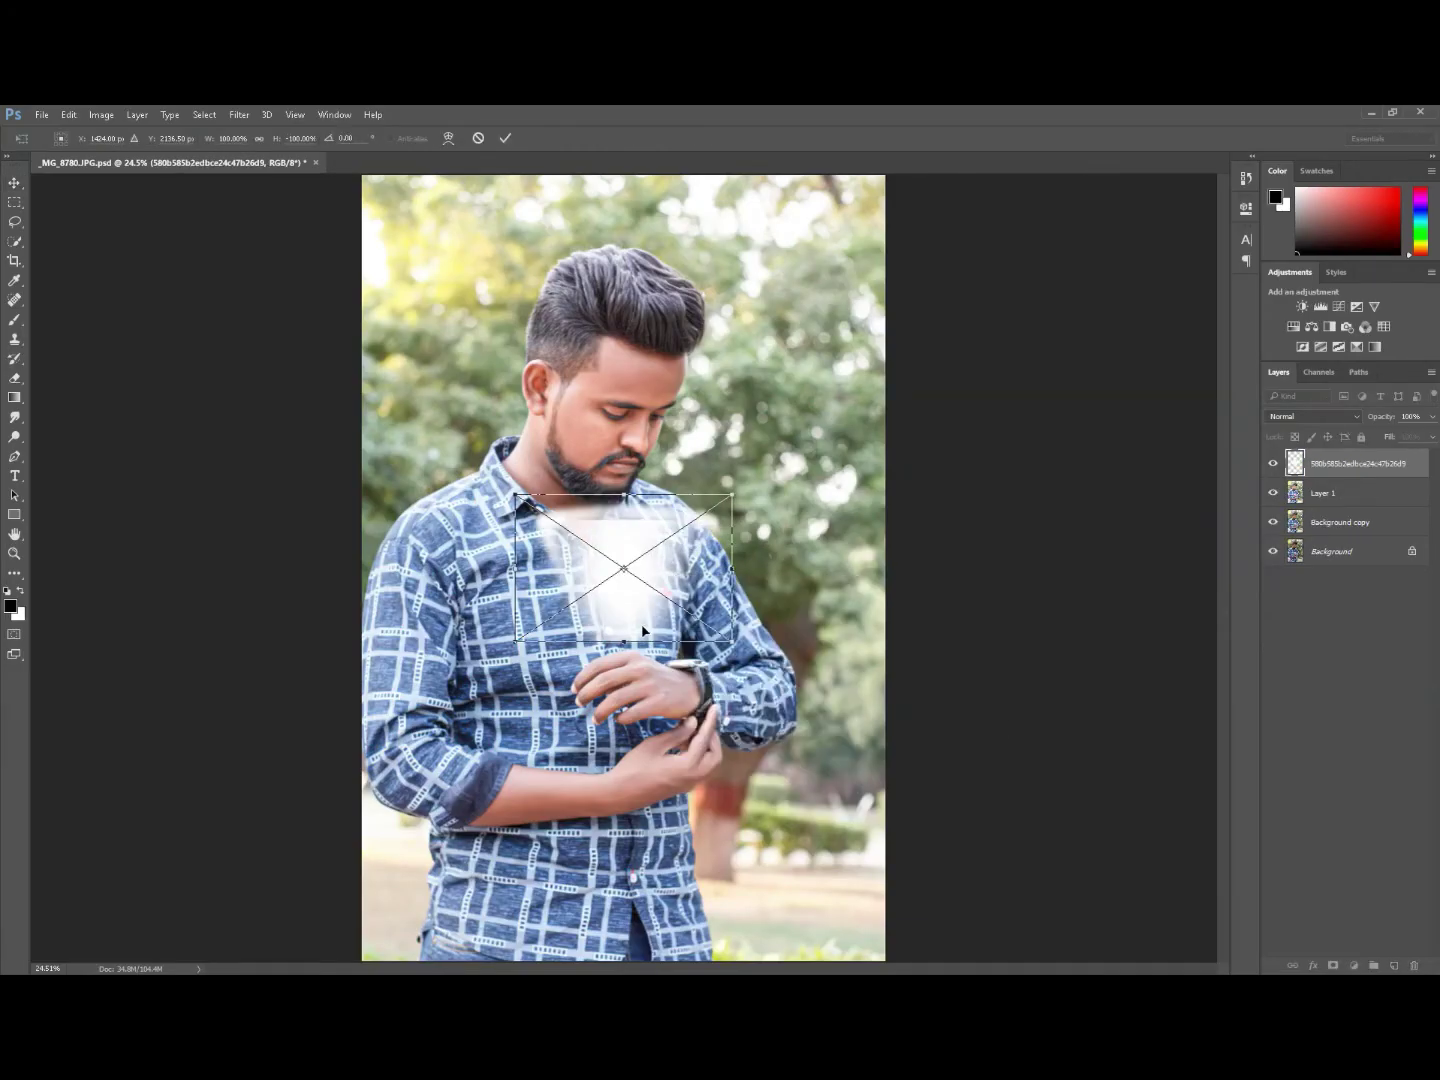
pyautogui.moveTo(643, 630); pyautogui.dragTo(699, 655)
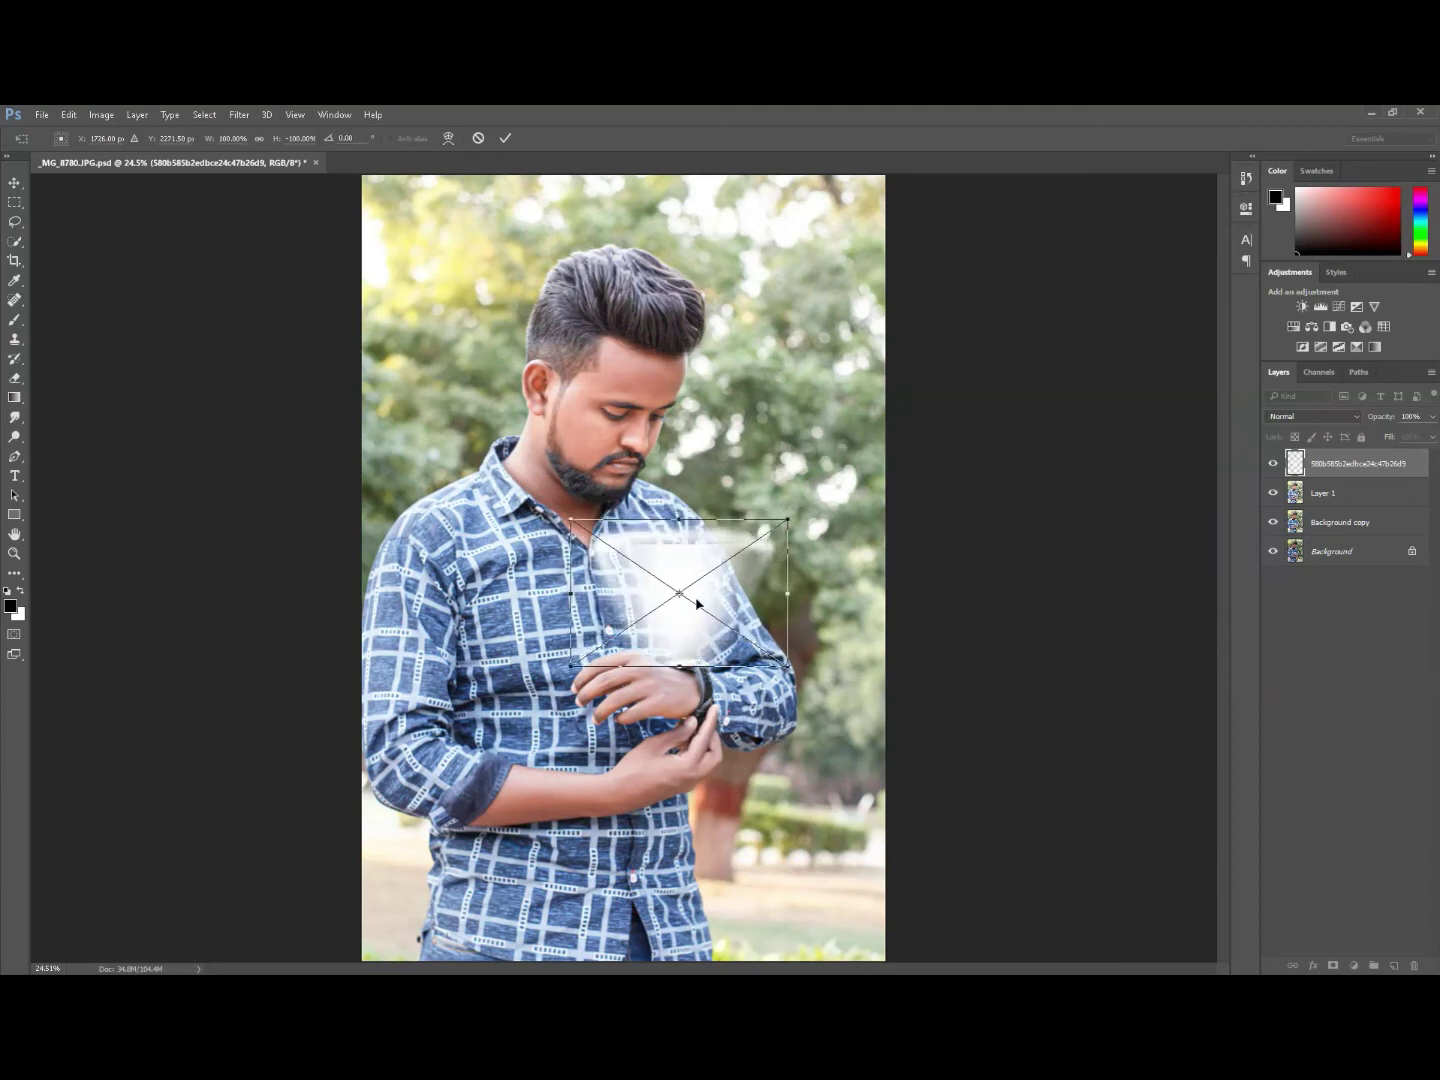
pyautogui.moveTo(684, 518); pyautogui.dragTo(680, 438)
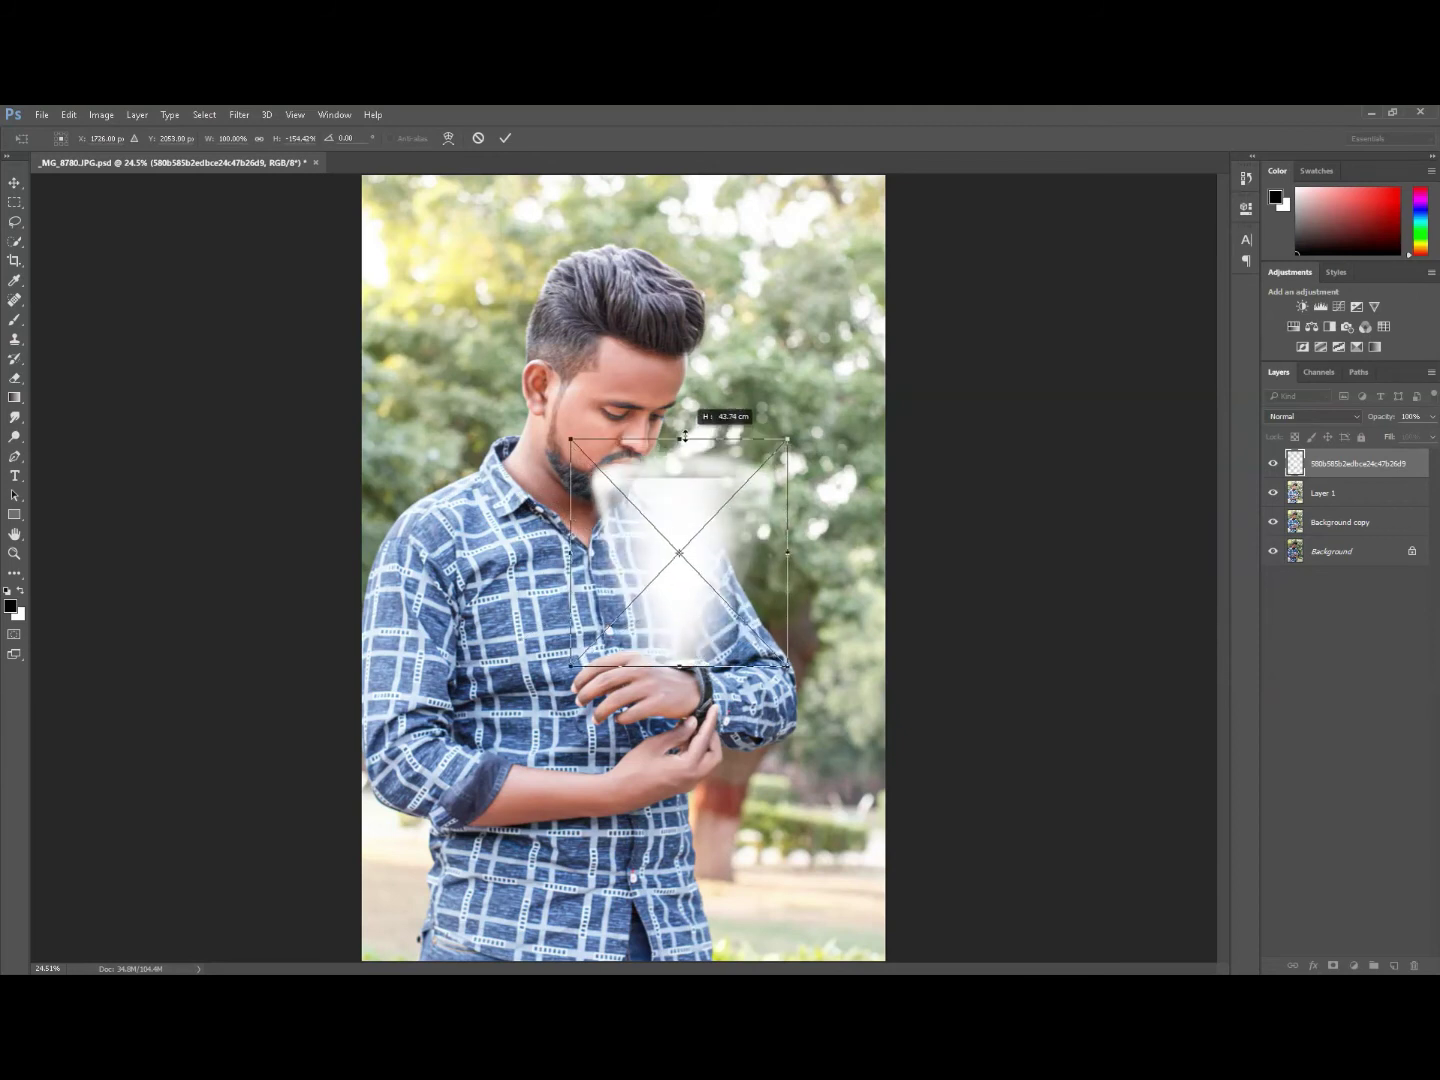
# Distort the light's corners into a beam tapering from the watch to the chin.
pyautogui.click(68, 115)
pyautogui.moveTo(112, 422)
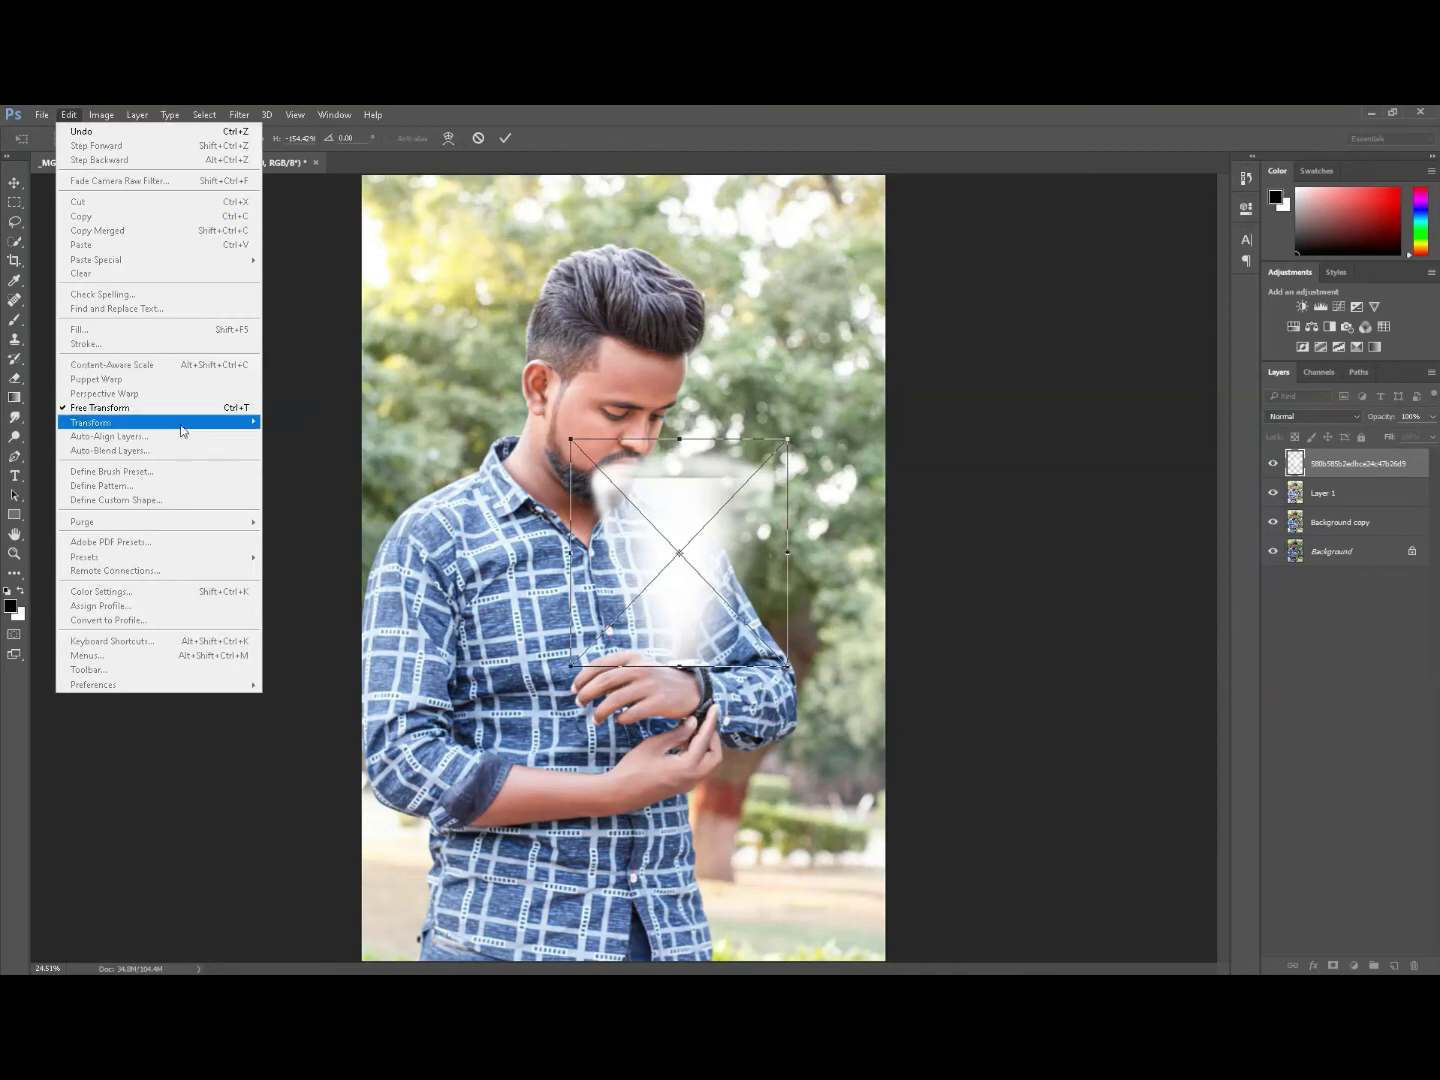
pyautogui.click(290, 485)
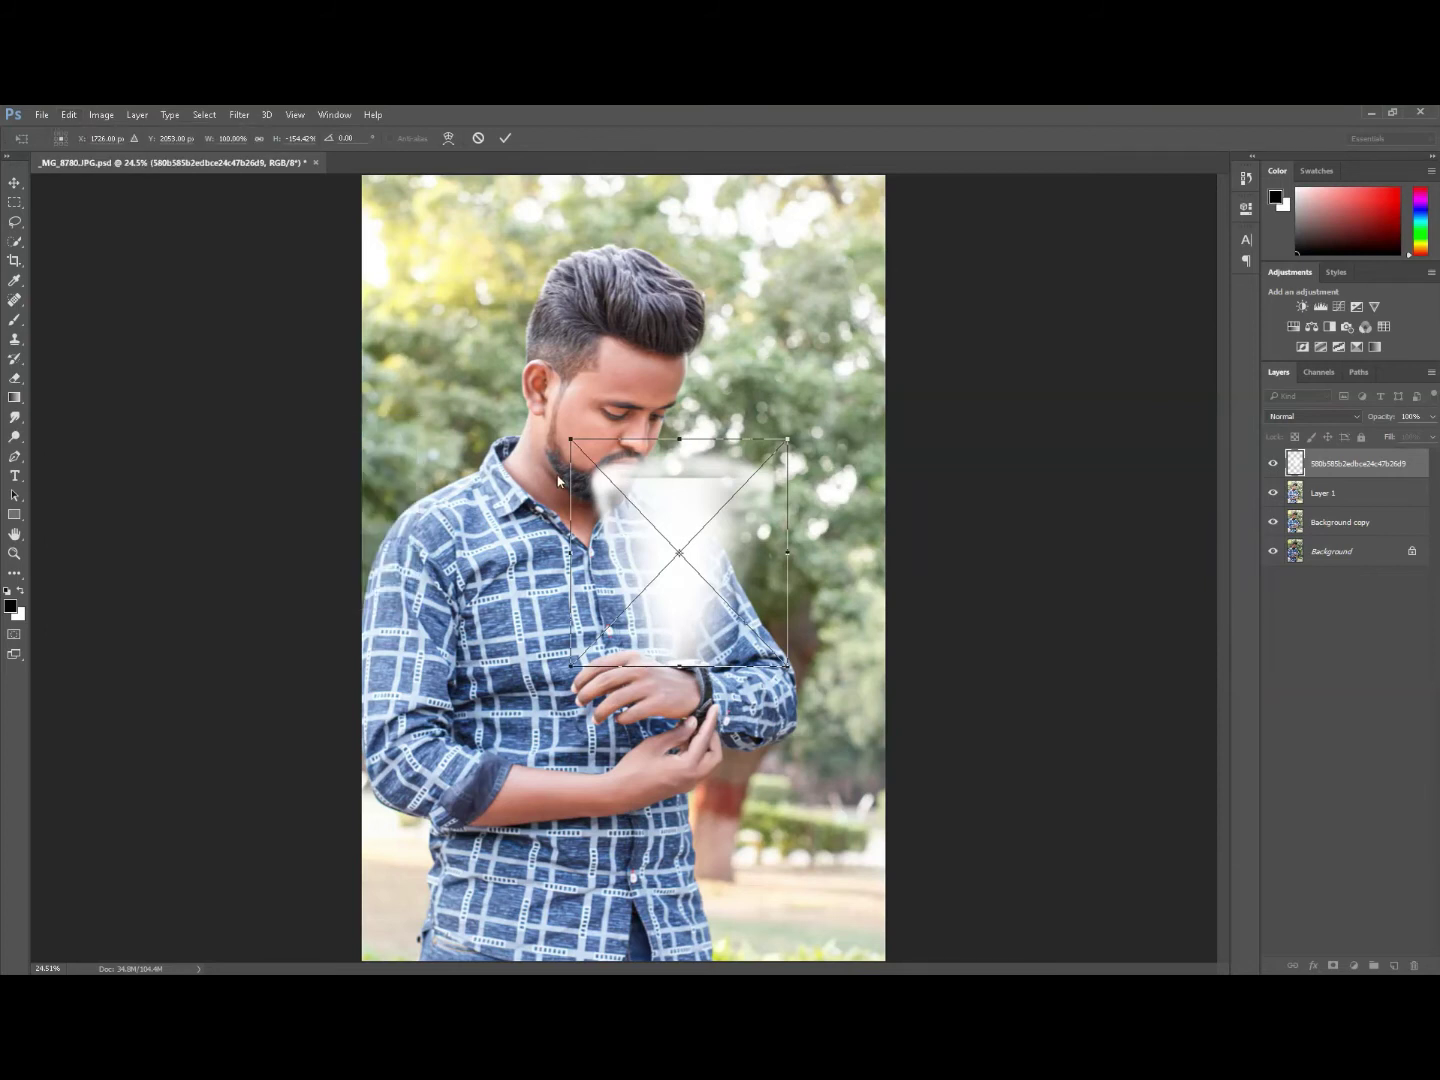
pyautogui.moveTo(571, 439); pyautogui.dragTo(608, 437)
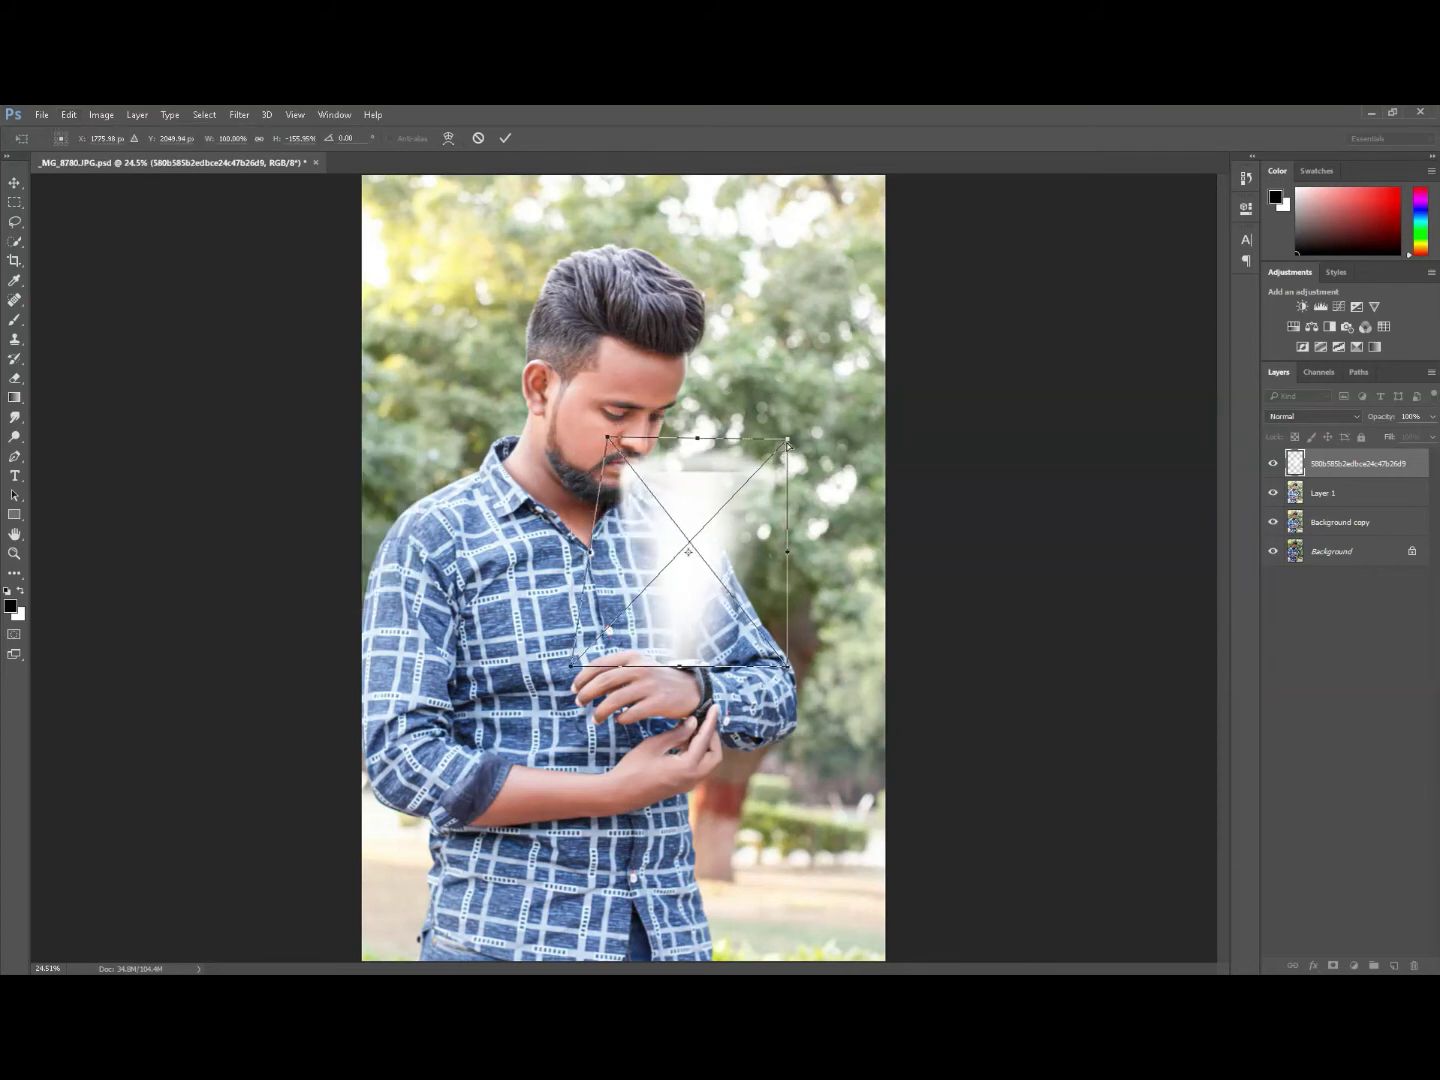
pyautogui.moveTo(788, 440); pyautogui.dragTo(748, 440)
pyautogui.moveTo(609, 438); pyautogui.dragTo(621, 441)
pyautogui.moveTo(571, 668); pyautogui.dragTo(618, 671)
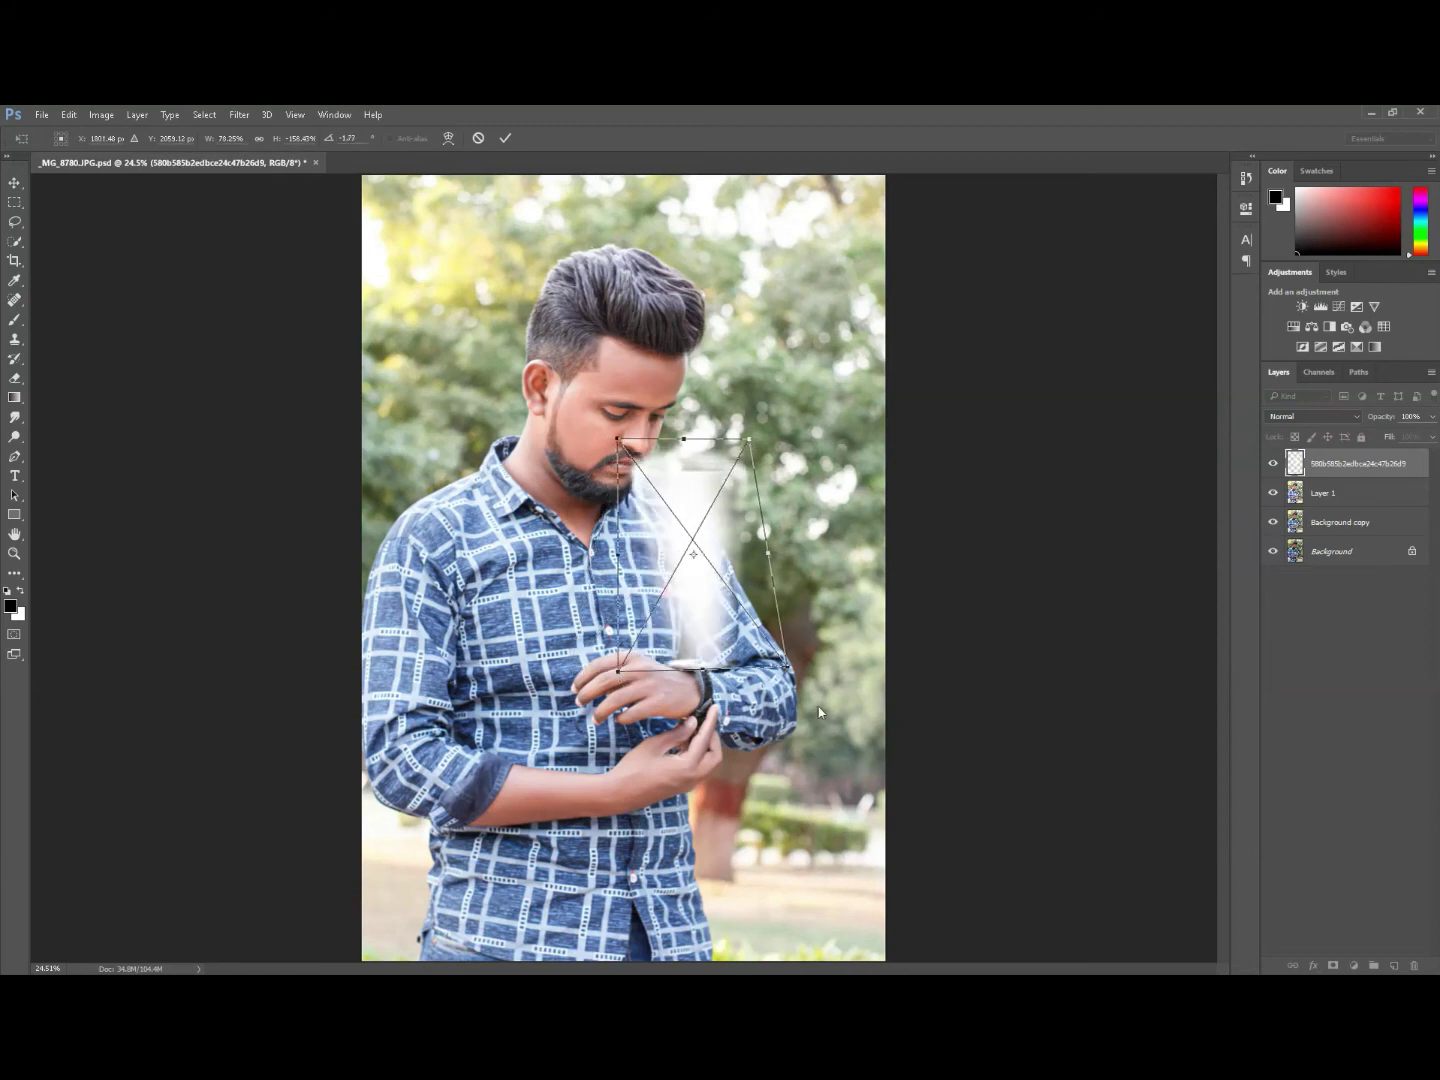
pyautogui.moveTo(788, 670); pyautogui.dragTo(745, 662)
pyautogui.moveTo(618, 671); pyautogui.dragTo(637, 663)
pyautogui.moveTo(712, 551); pyautogui.dragTo(708, 549)
# Commit the beam, apply a Gaussian Blur of about 37.4 px, and nudge it into place.
pyautogui.click(506, 139)
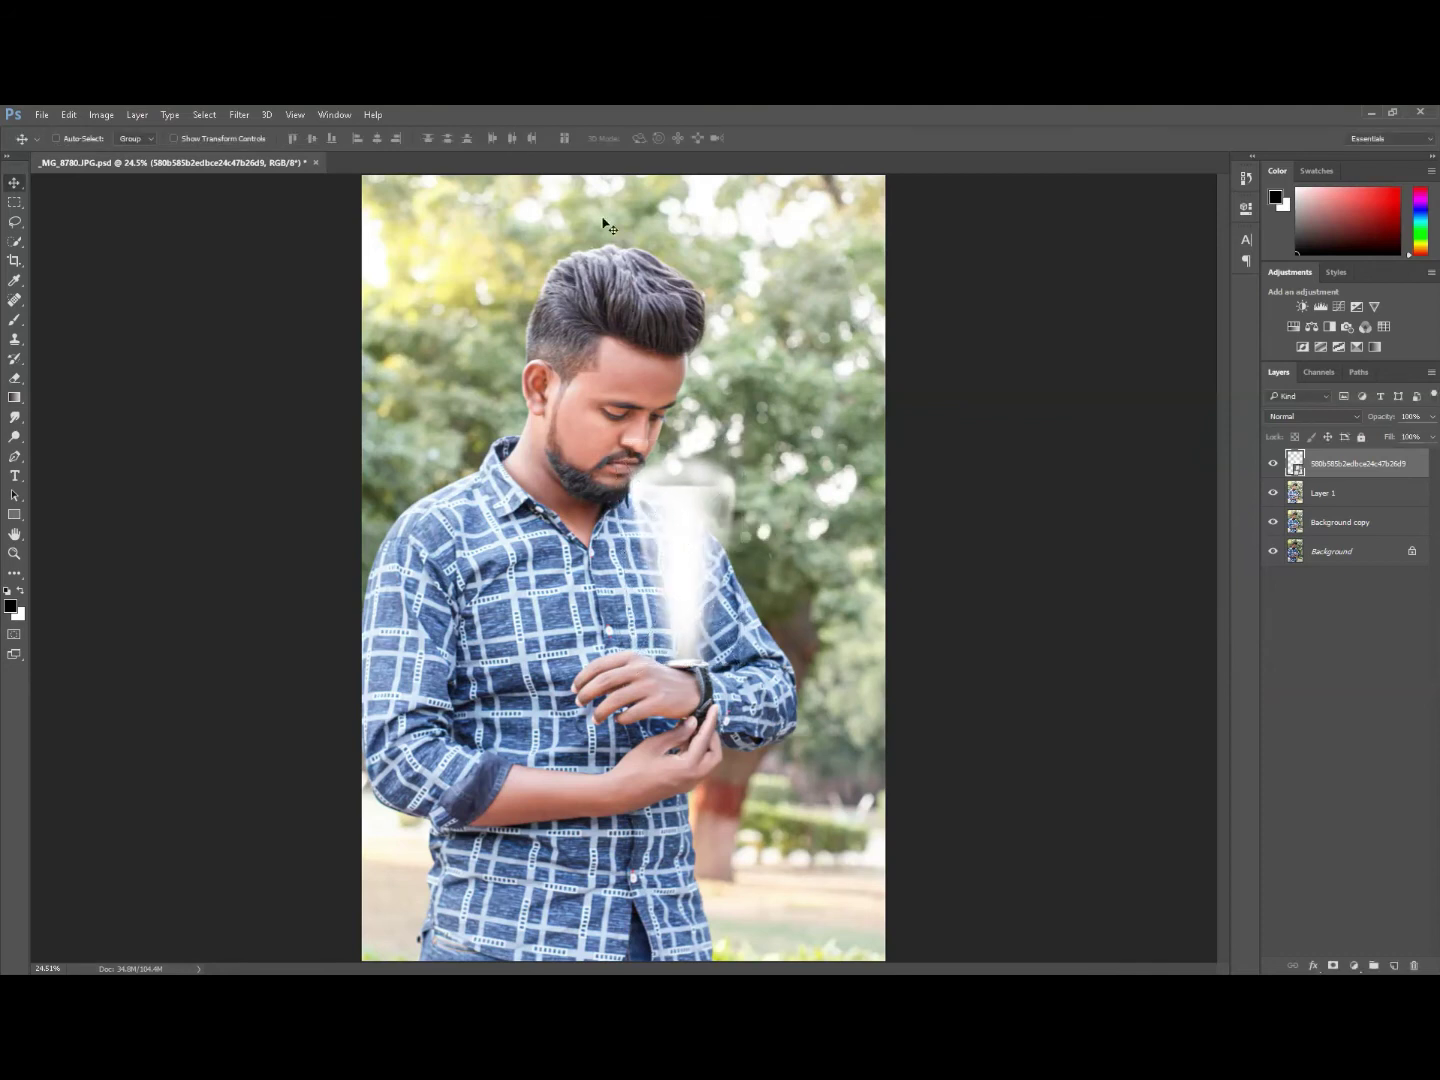
pyautogui.click(239, 115)
pyautogui.moveTo(261, 295)
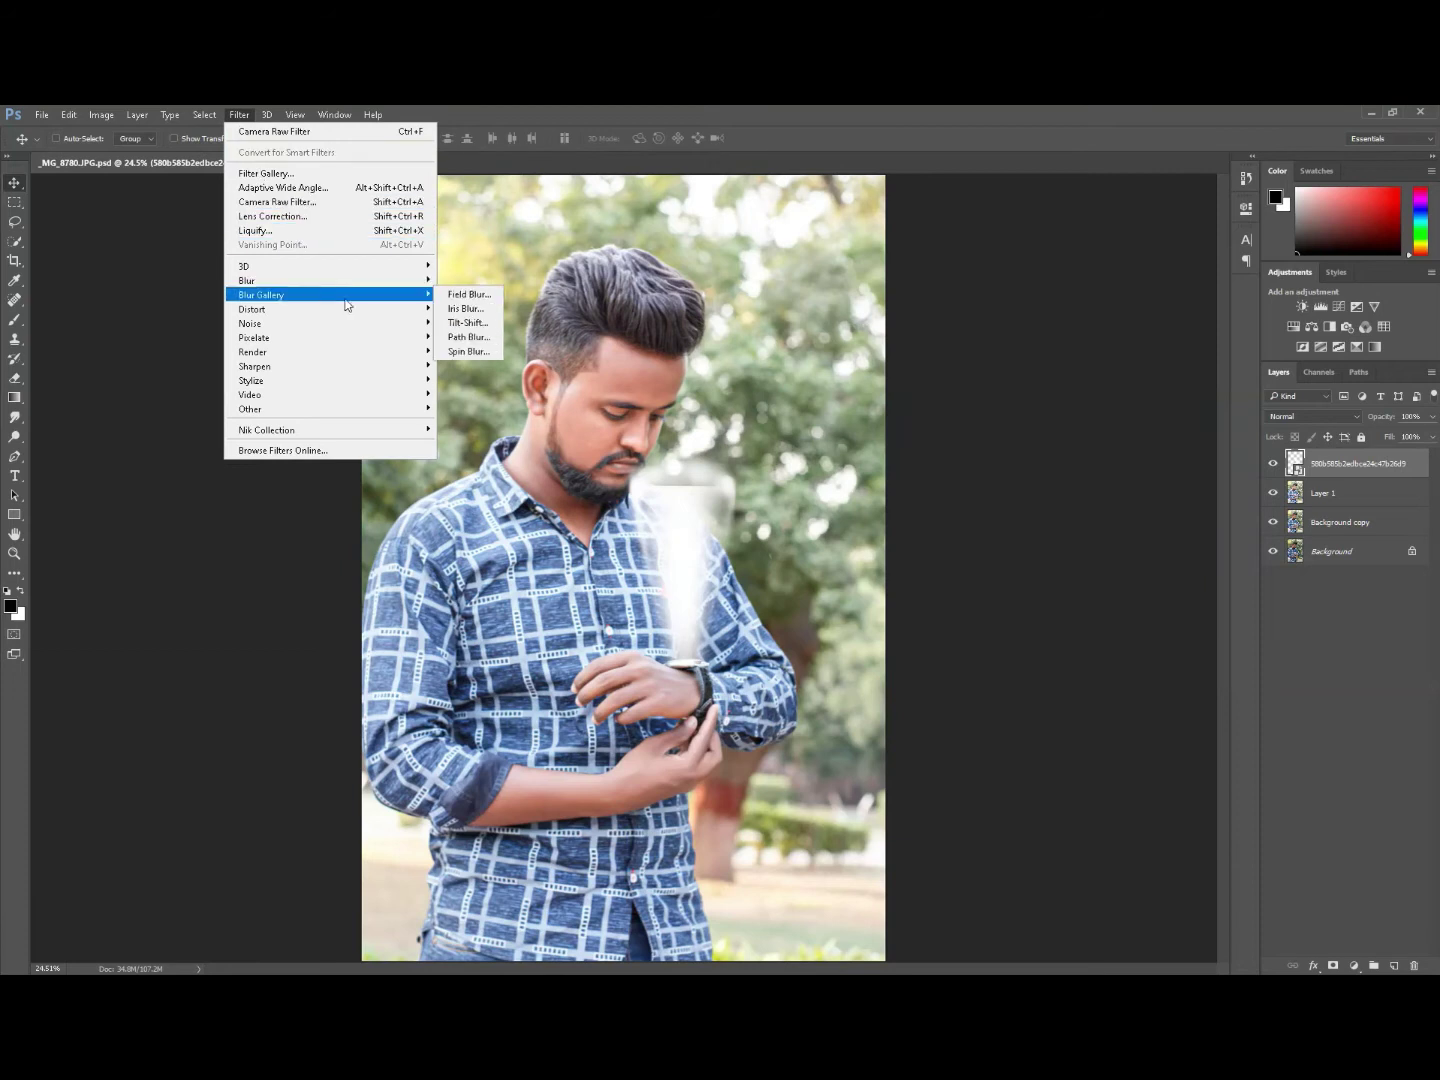
pyautogui.click(477, 337)
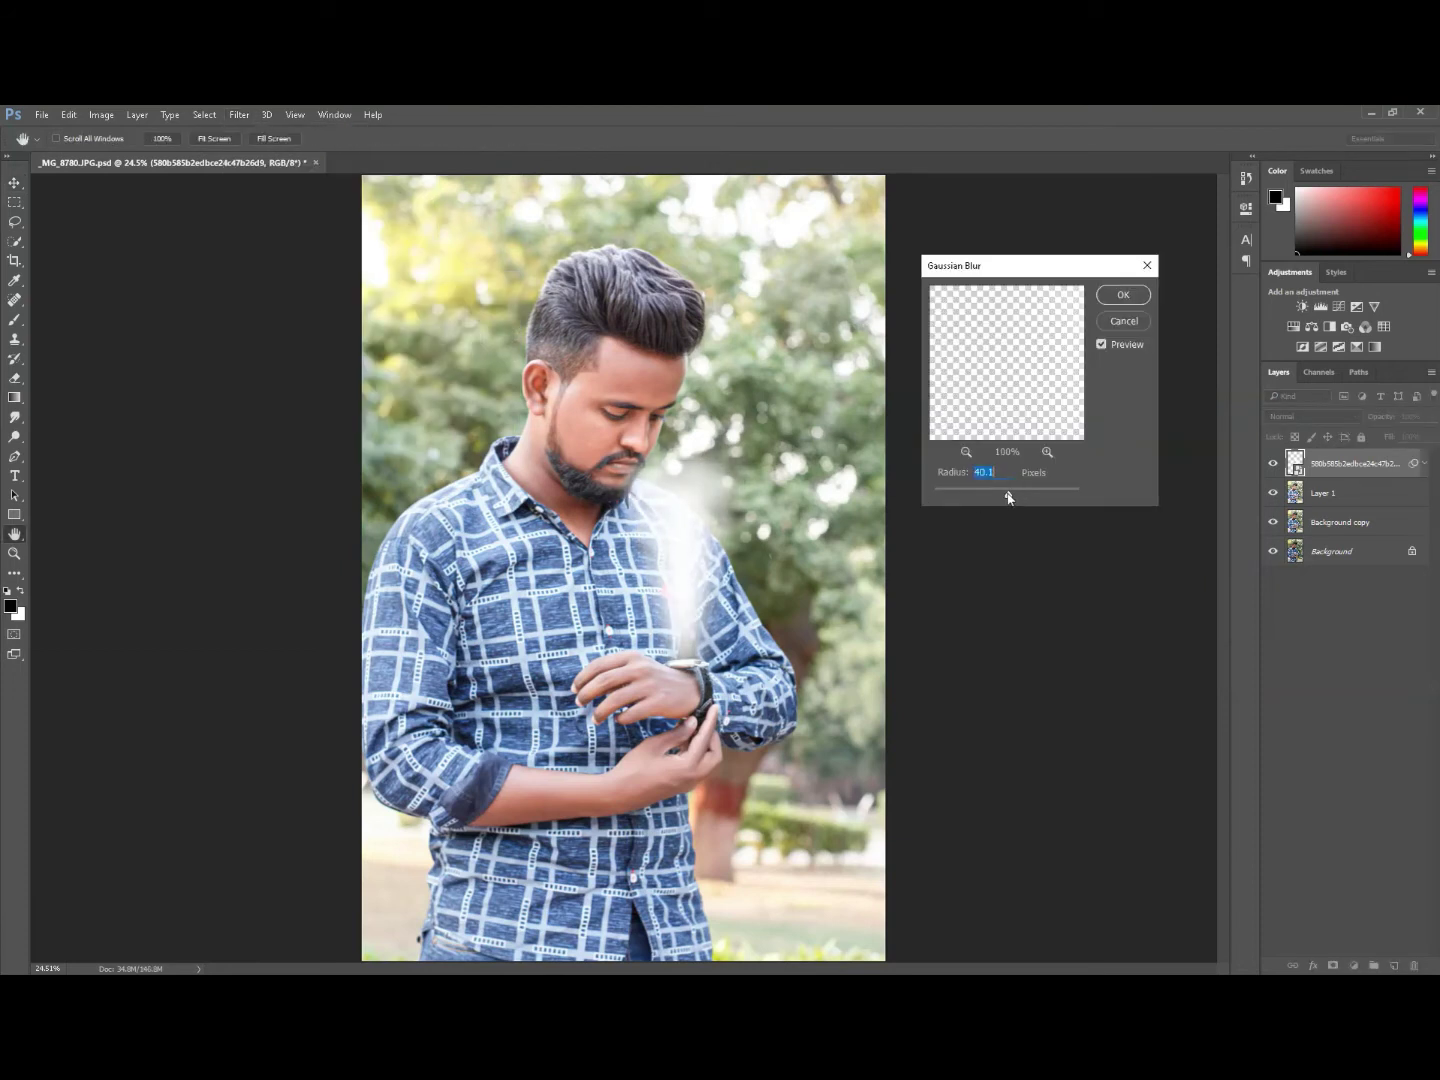
pyautogui.click(1128, 303)
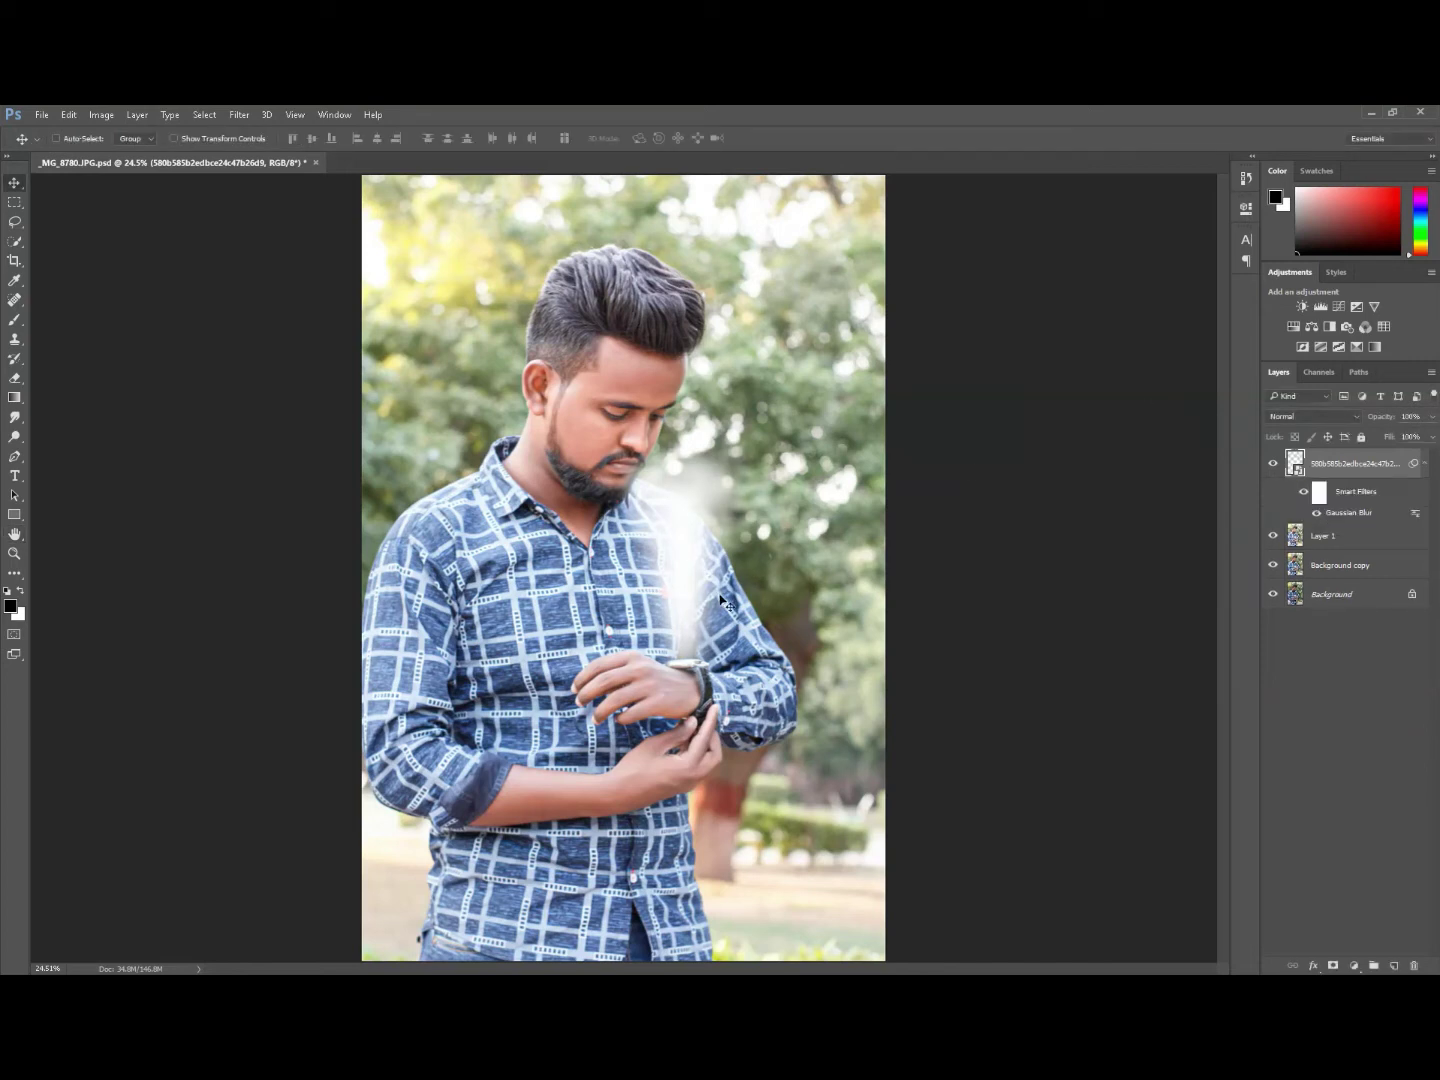
pyautogui.moveTo(722, 600); pyautogui.dragTo(691, 614)
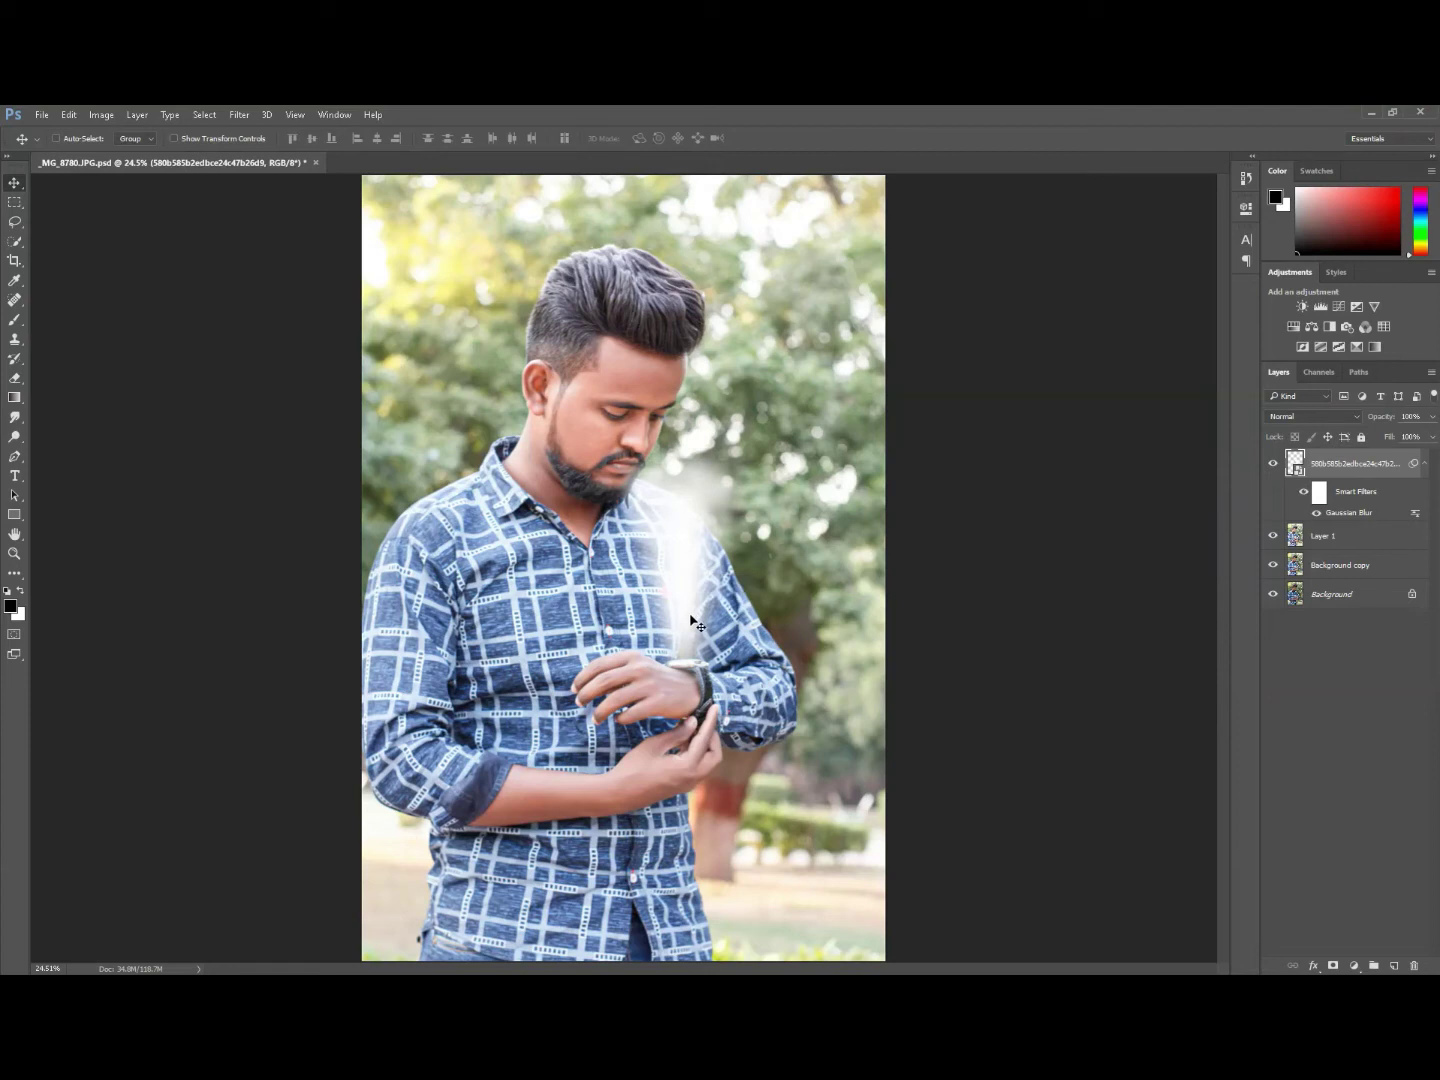
# Place futuristic-hud-01 embedded and set its blend mode to Screen.
pyautogui.click(47, 120)
pyautogui.click(114, 407)
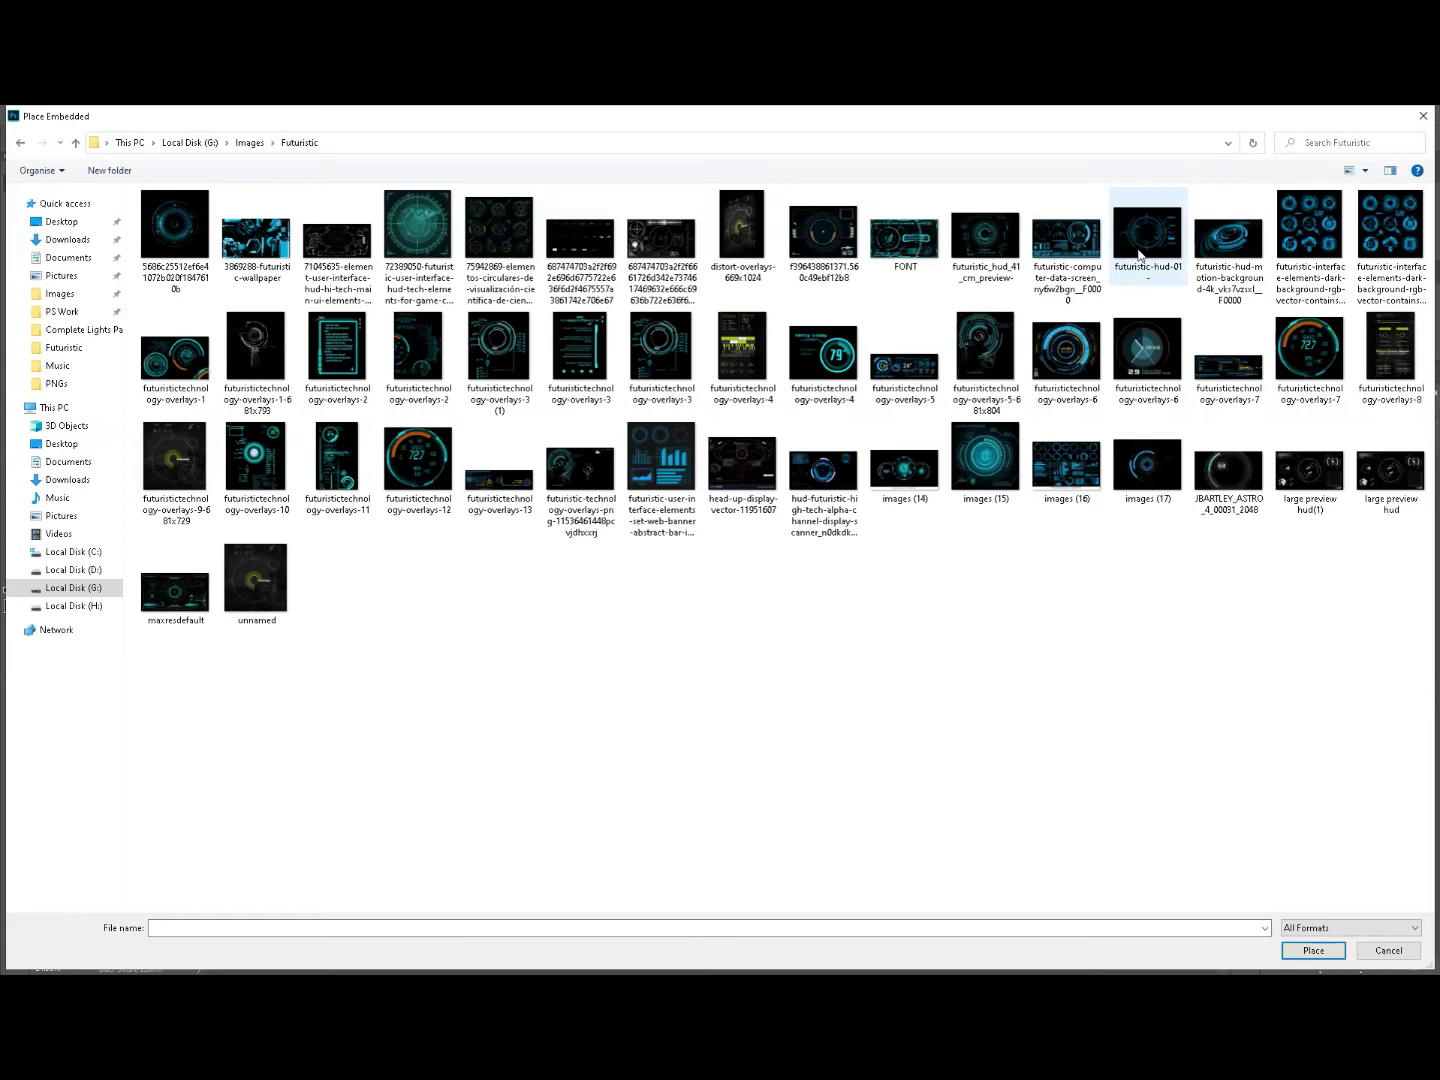
pyautogui.click(1139, 256)
pyautogui.click(1318, 955)
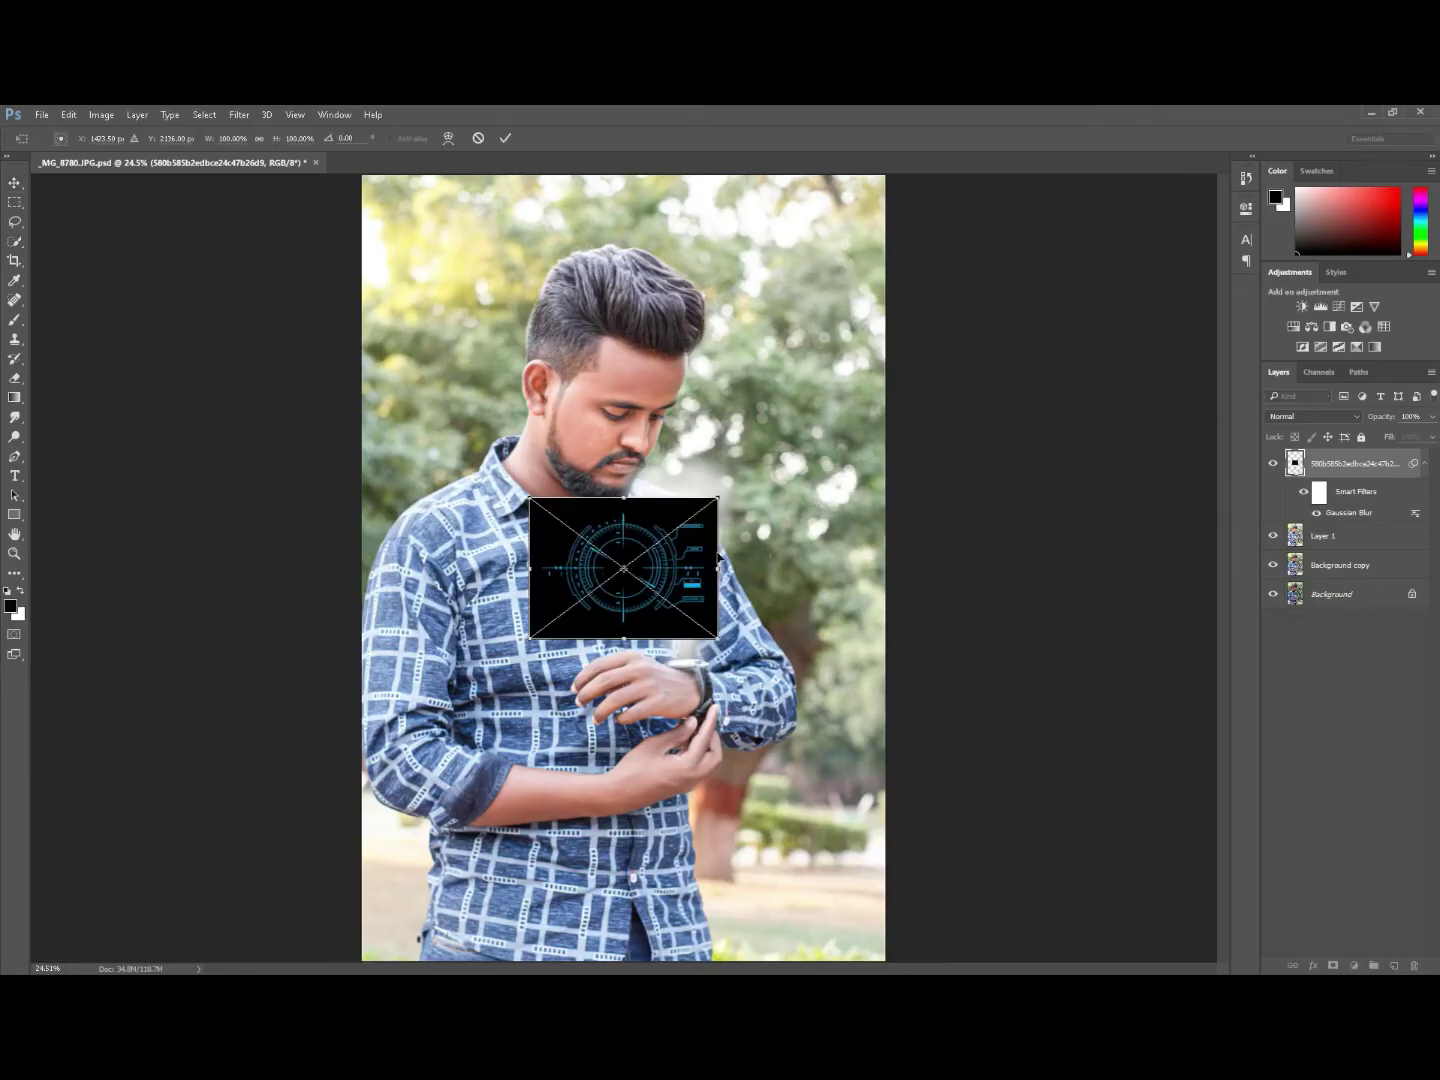
pyautogui.click(1287, 417)
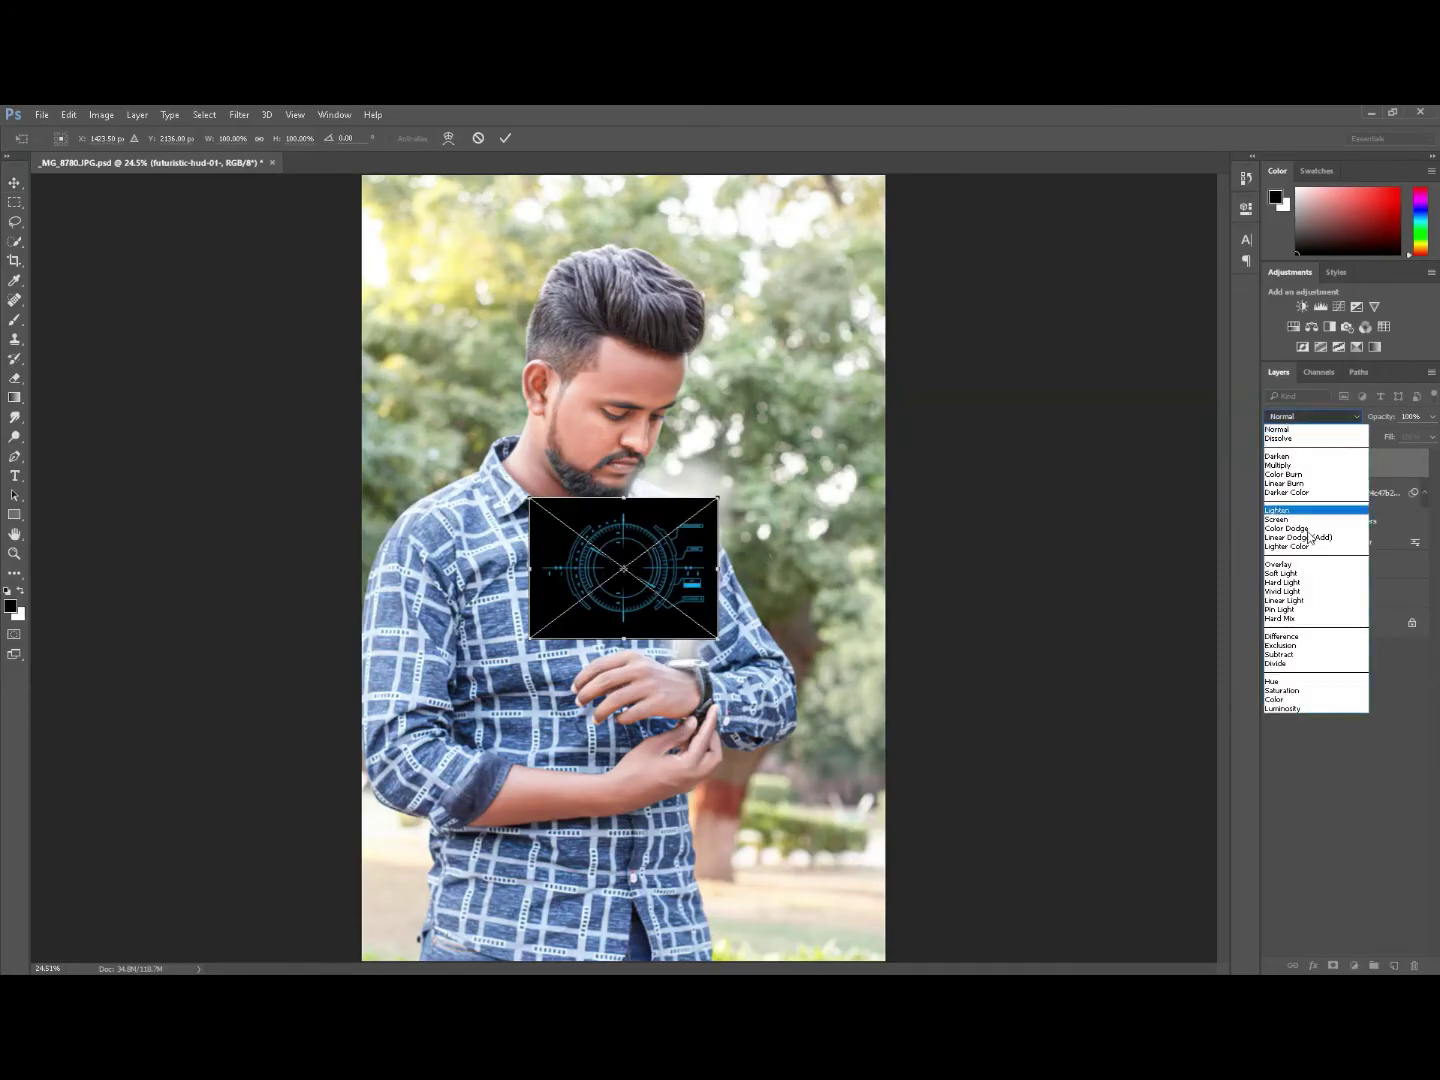
pyautogui.click(1288, 524)
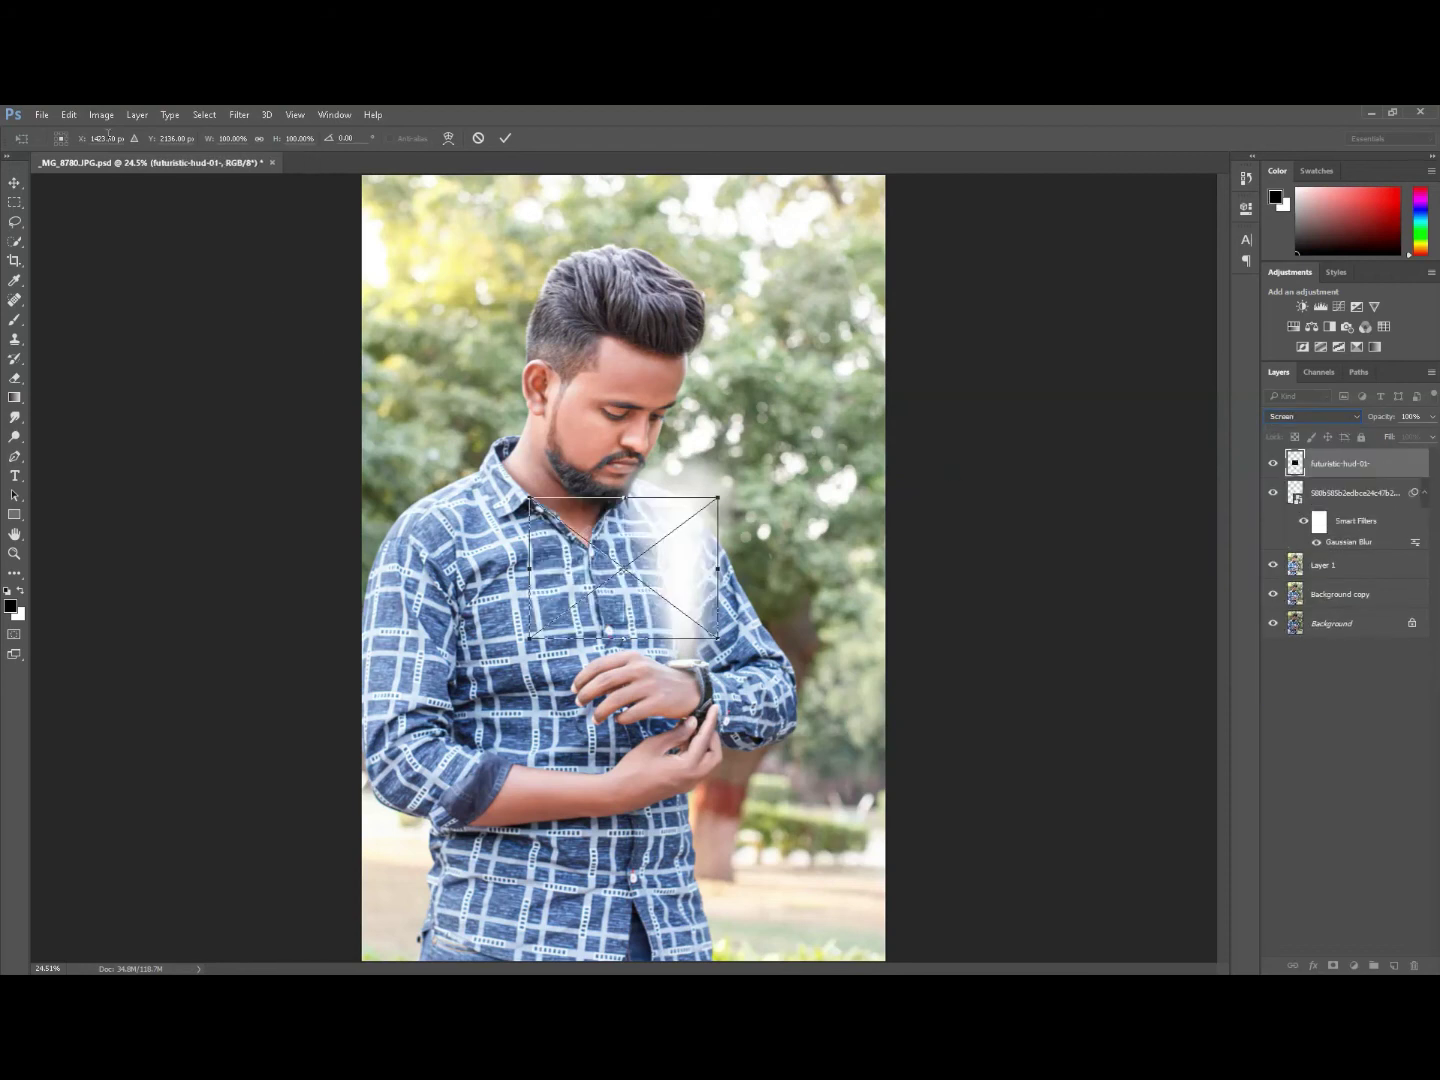
# Skew the HUD's corners to move and tilt it down onto the watch.
pyautogui.click(70, 116)
pyautogui.moveTo(158, 422)
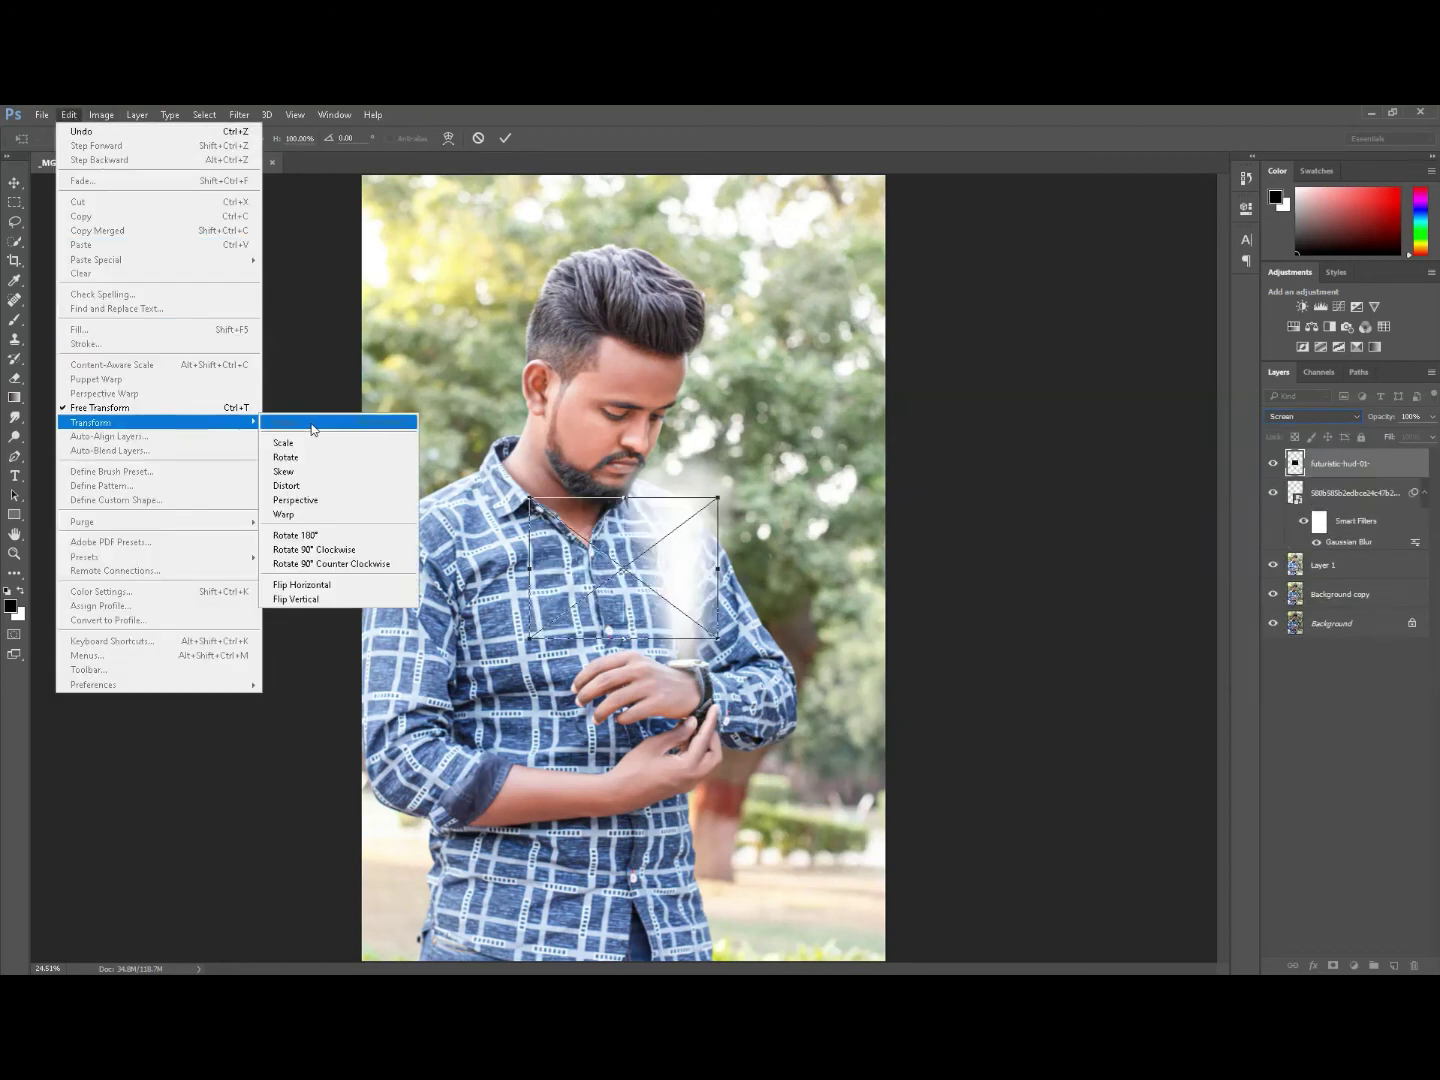
pyautogui.click(344, 472)
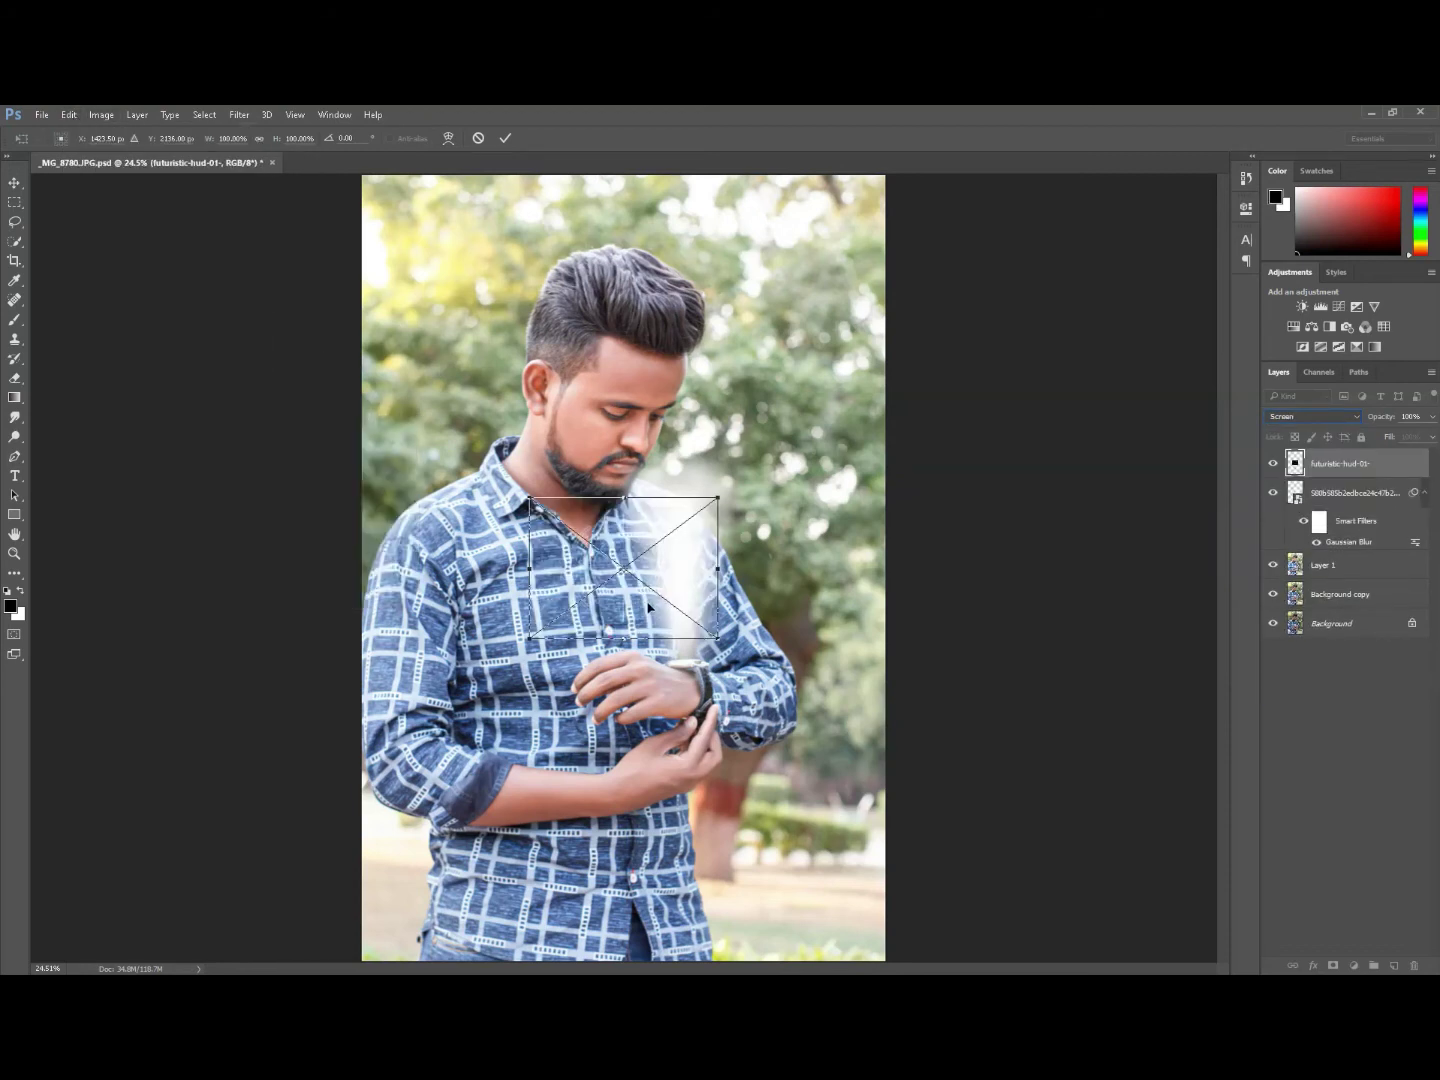
pyautogui.moveTo(648, 606); pyautogui.dragTo(715, 683)
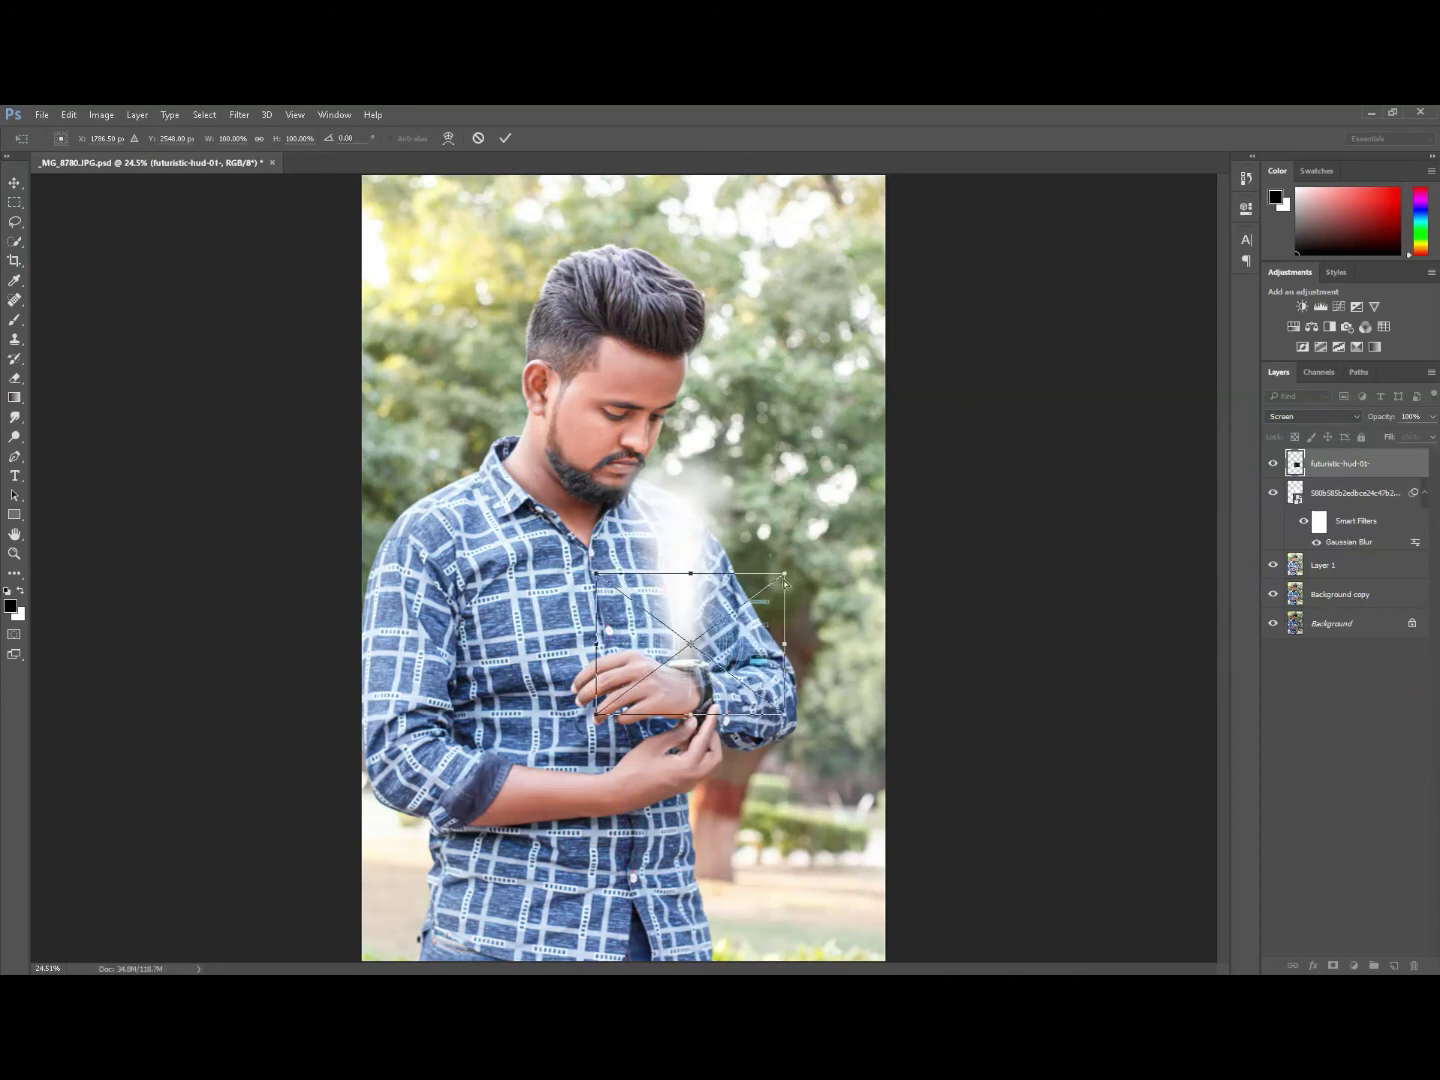
pyautogui.moveTo(785, 579); pyautogui.dragTo(782, 613)
pyautogui.moveTo(597, 576); pyautogui.dragTo(617, 630)
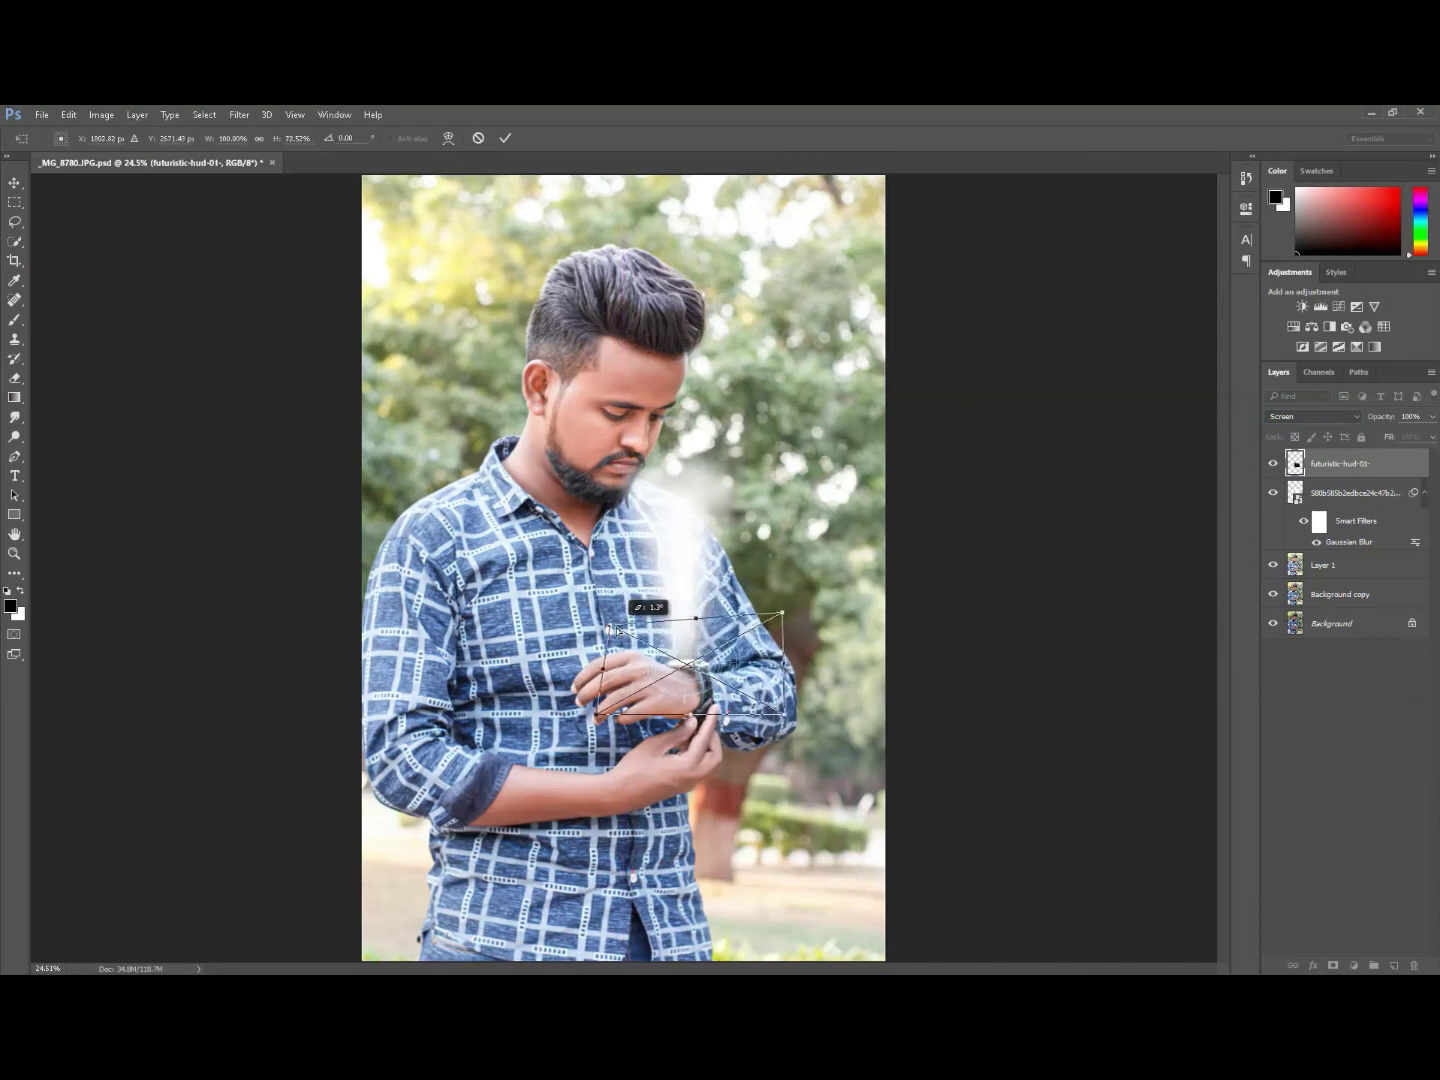
pyautogui.moveTo(783, 713); pyautogui.dragTo(755, 709)
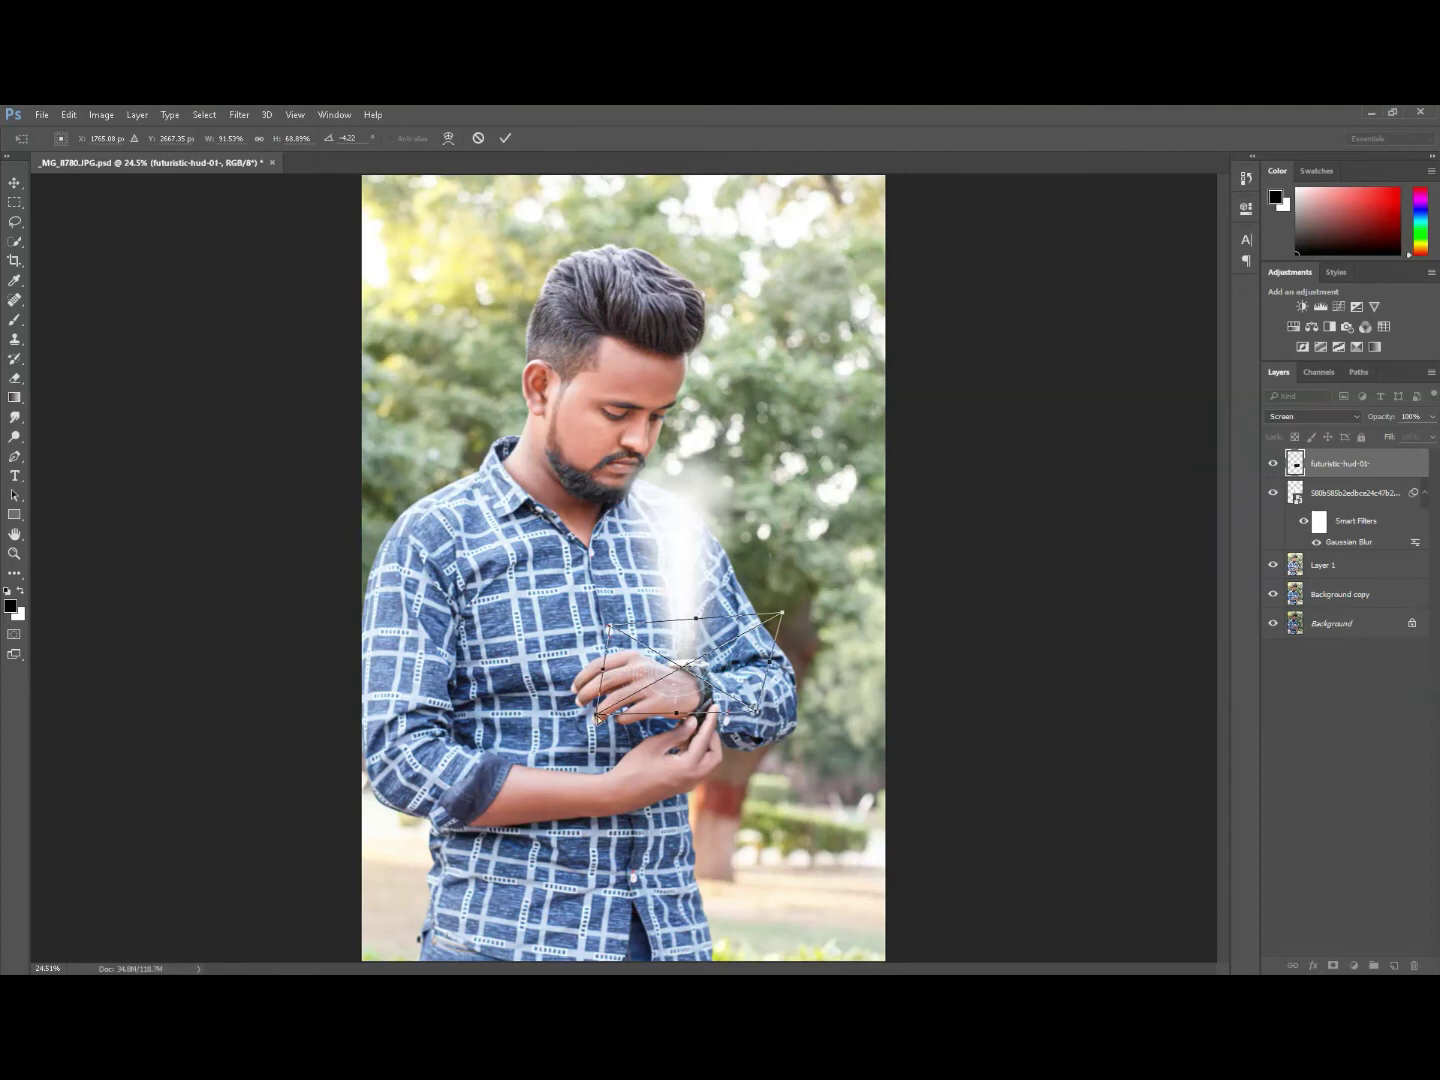
pyautogui.moveTo(597, 718); pyautogui.dragTo(601, 693)
pyautogui.moveTo(696, 630)
pyautogui.mouseDown()
pyautogui.moveTo(716, 672)
pyautogui.moveTo(760, 665)
pyautogui.moveTo(712, 668)
pyautogui.mouseUp()
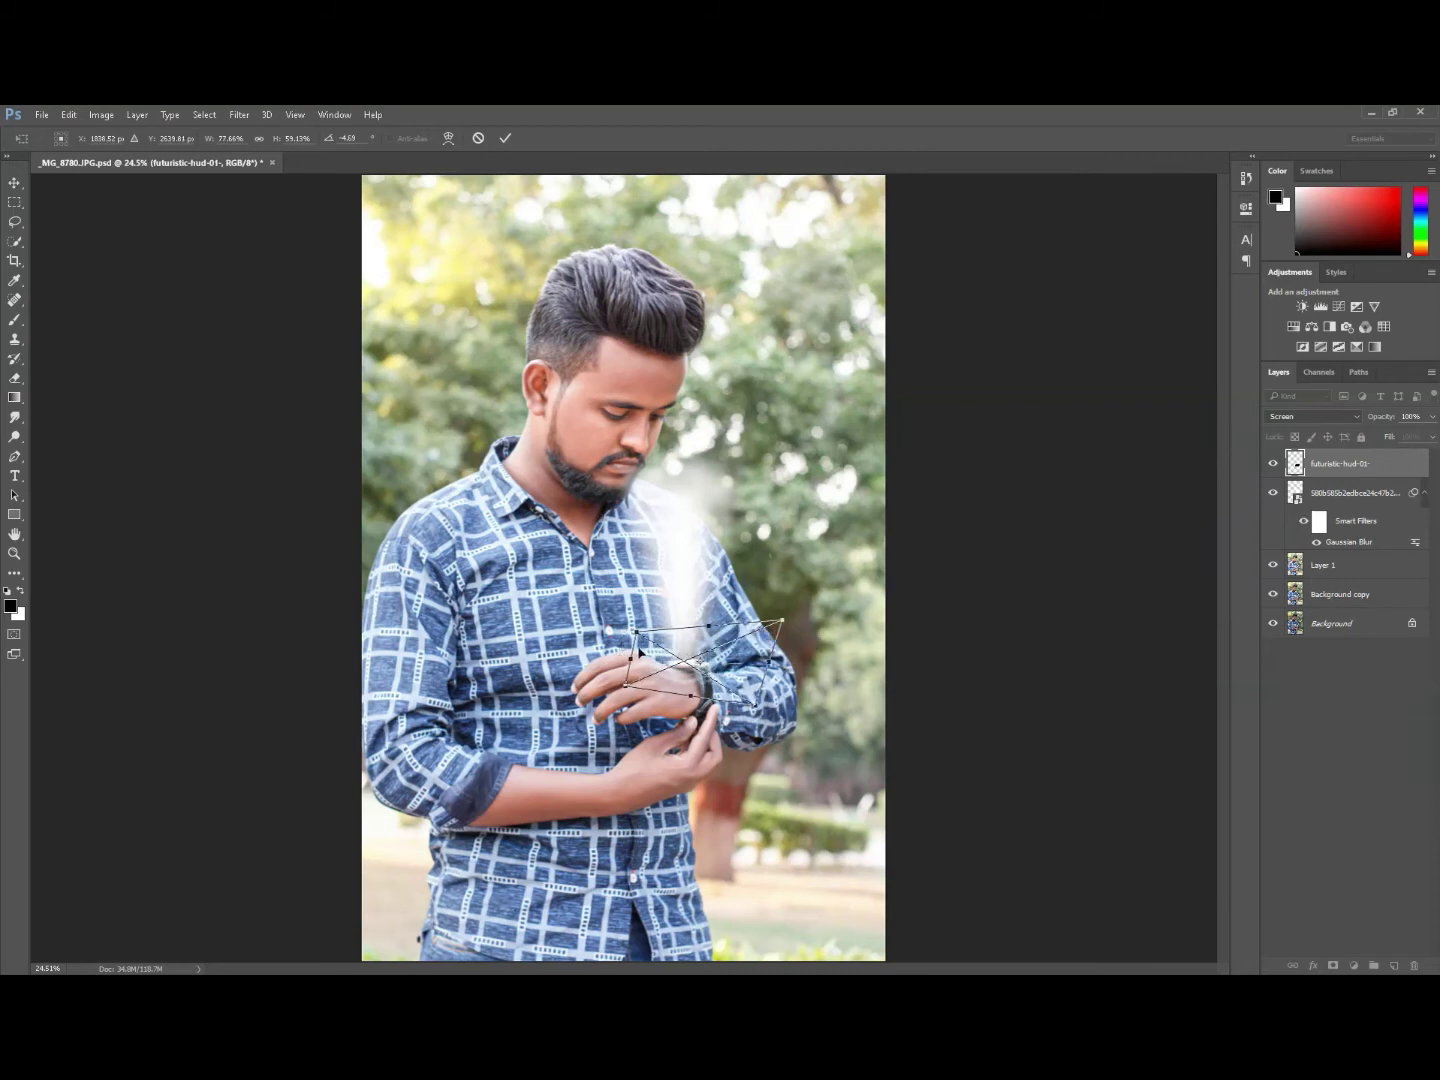
# Refine the HUD's sides to follow the wrist and commit the transform.
pyautogui.moveTo(637, 631); pyautogui.dragTo(630, 681)
pyautogui.moveTo(757, 710); pyautogui.dragTo(728, 697)
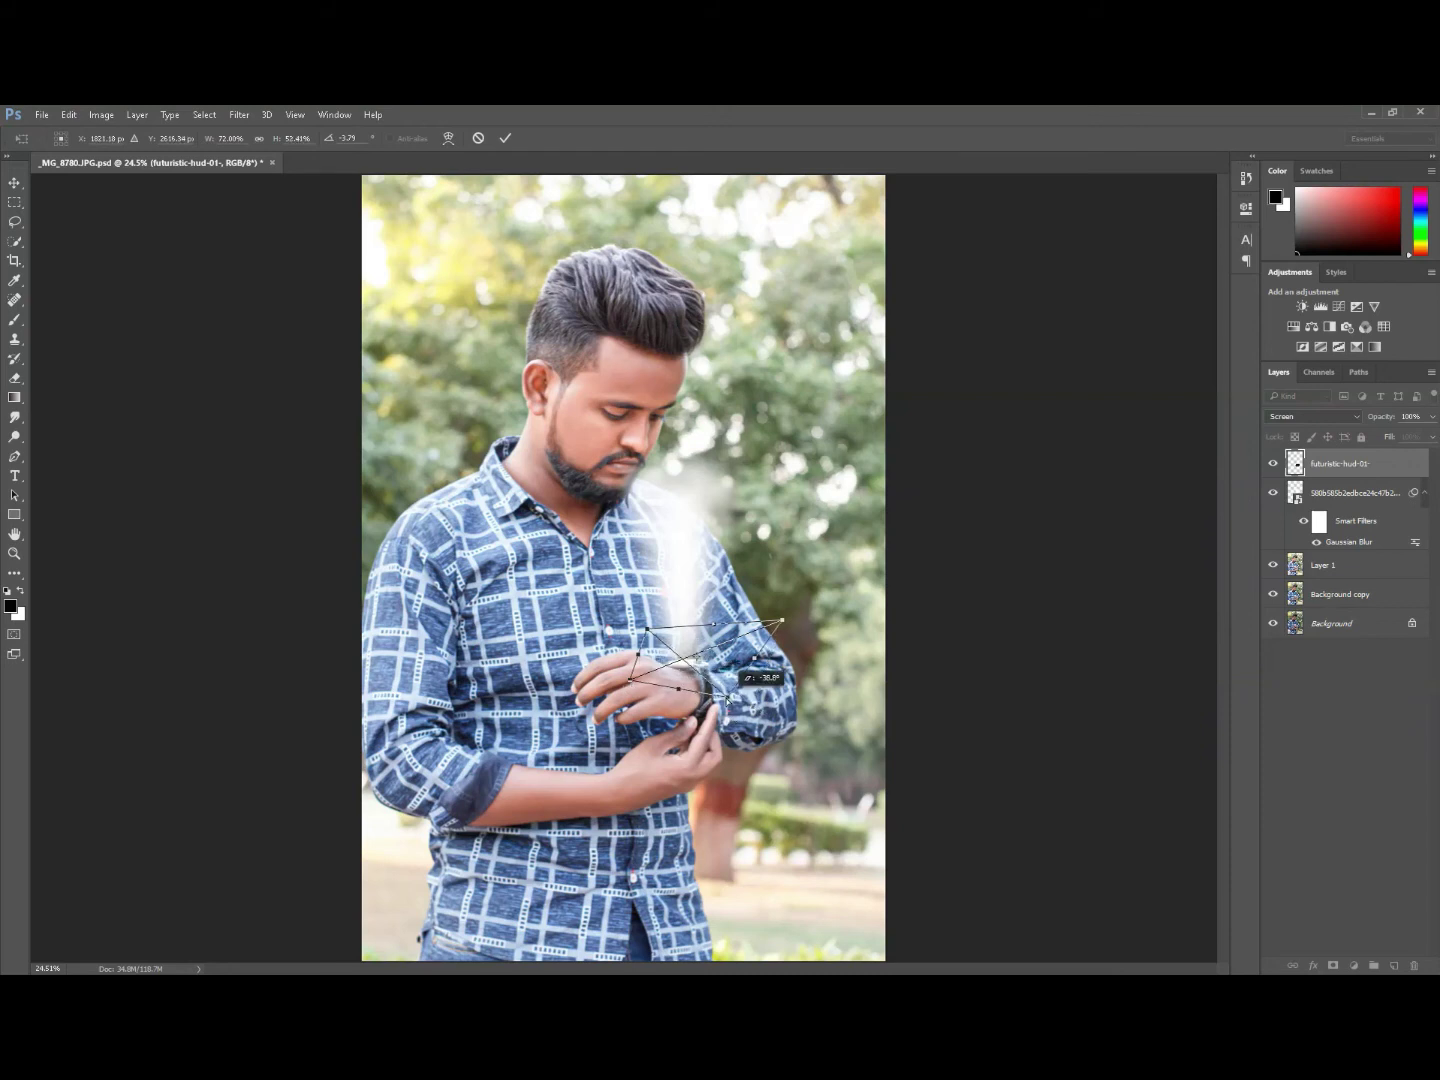
pyautogui.moveTo(781, 620)
pyautogui.mouseDown()
pyautogui.moveTo(699, 648)
pyautogui.moveTo(736, 692)
pyautogui.mouseUp()
pyautogui.moveTo(633, 667); pyautogui.dragTo(629, 668)
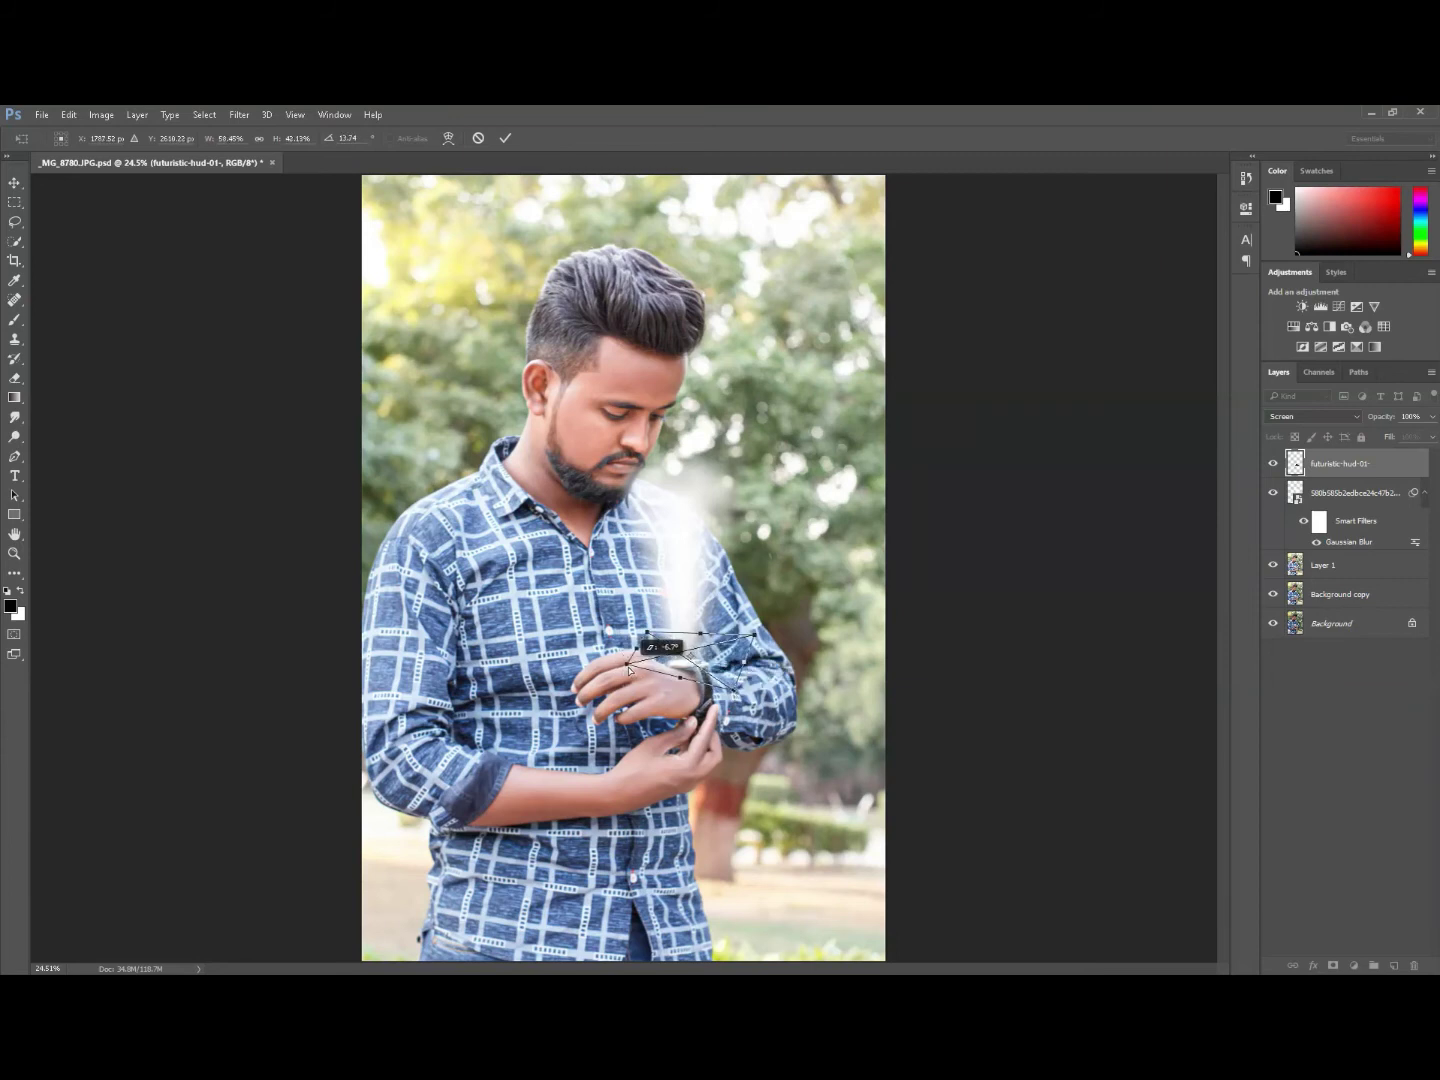
pyautogui.moveTo(716, 660); pyautogui.dragTo(718, 663)
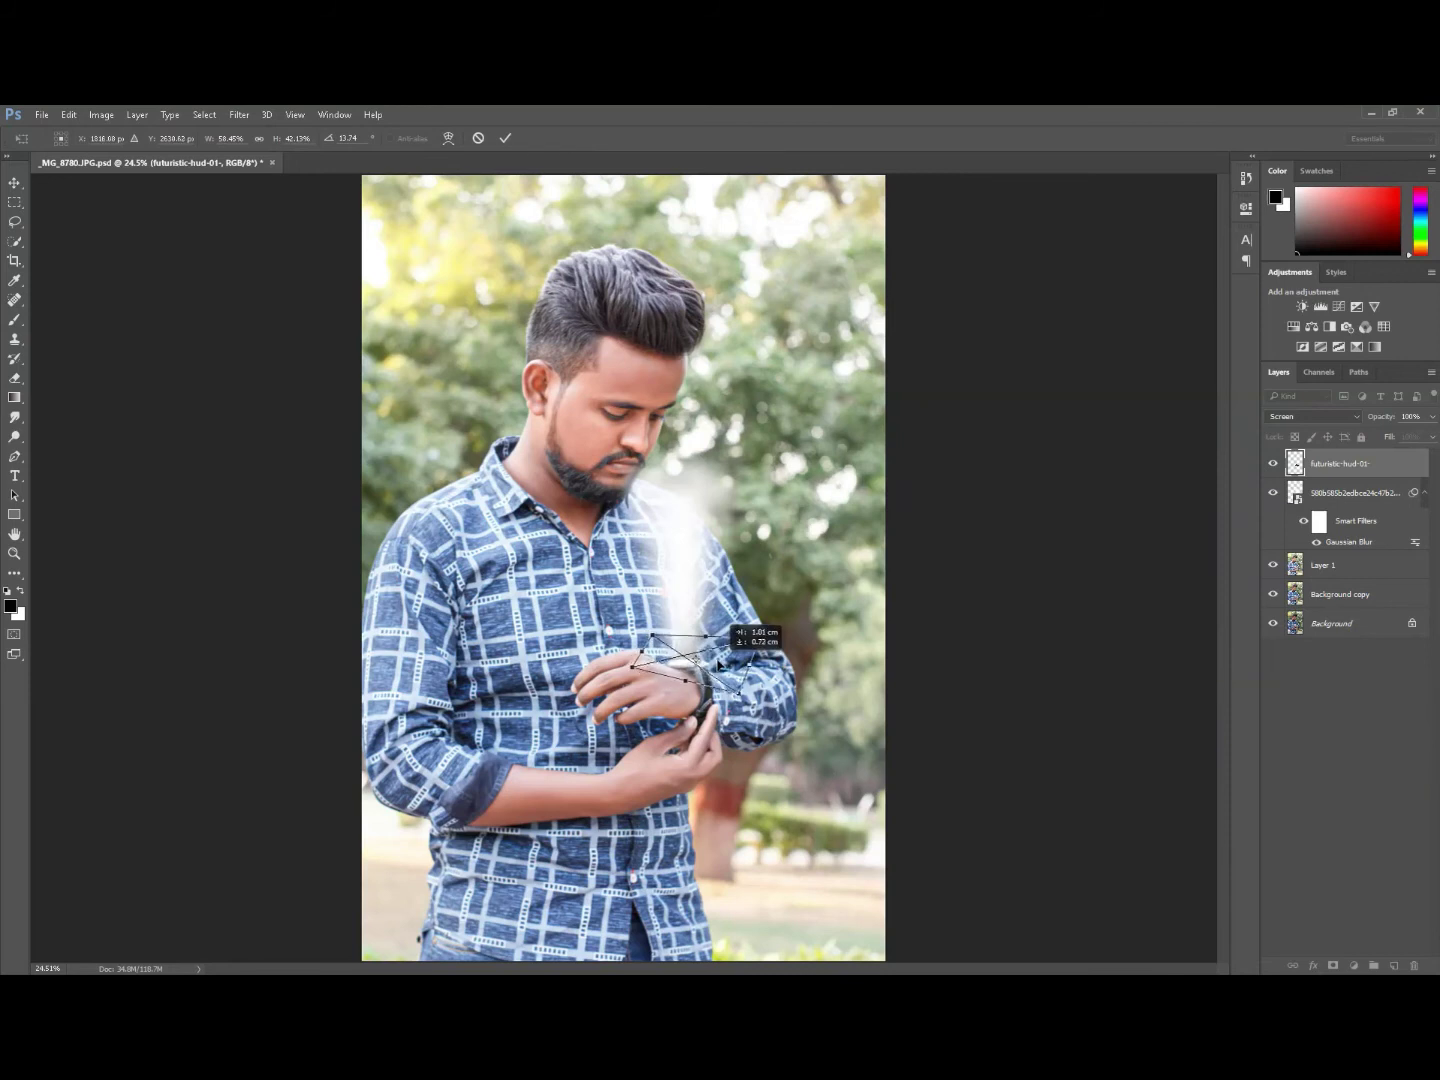
pyautogui.click(506, 139)
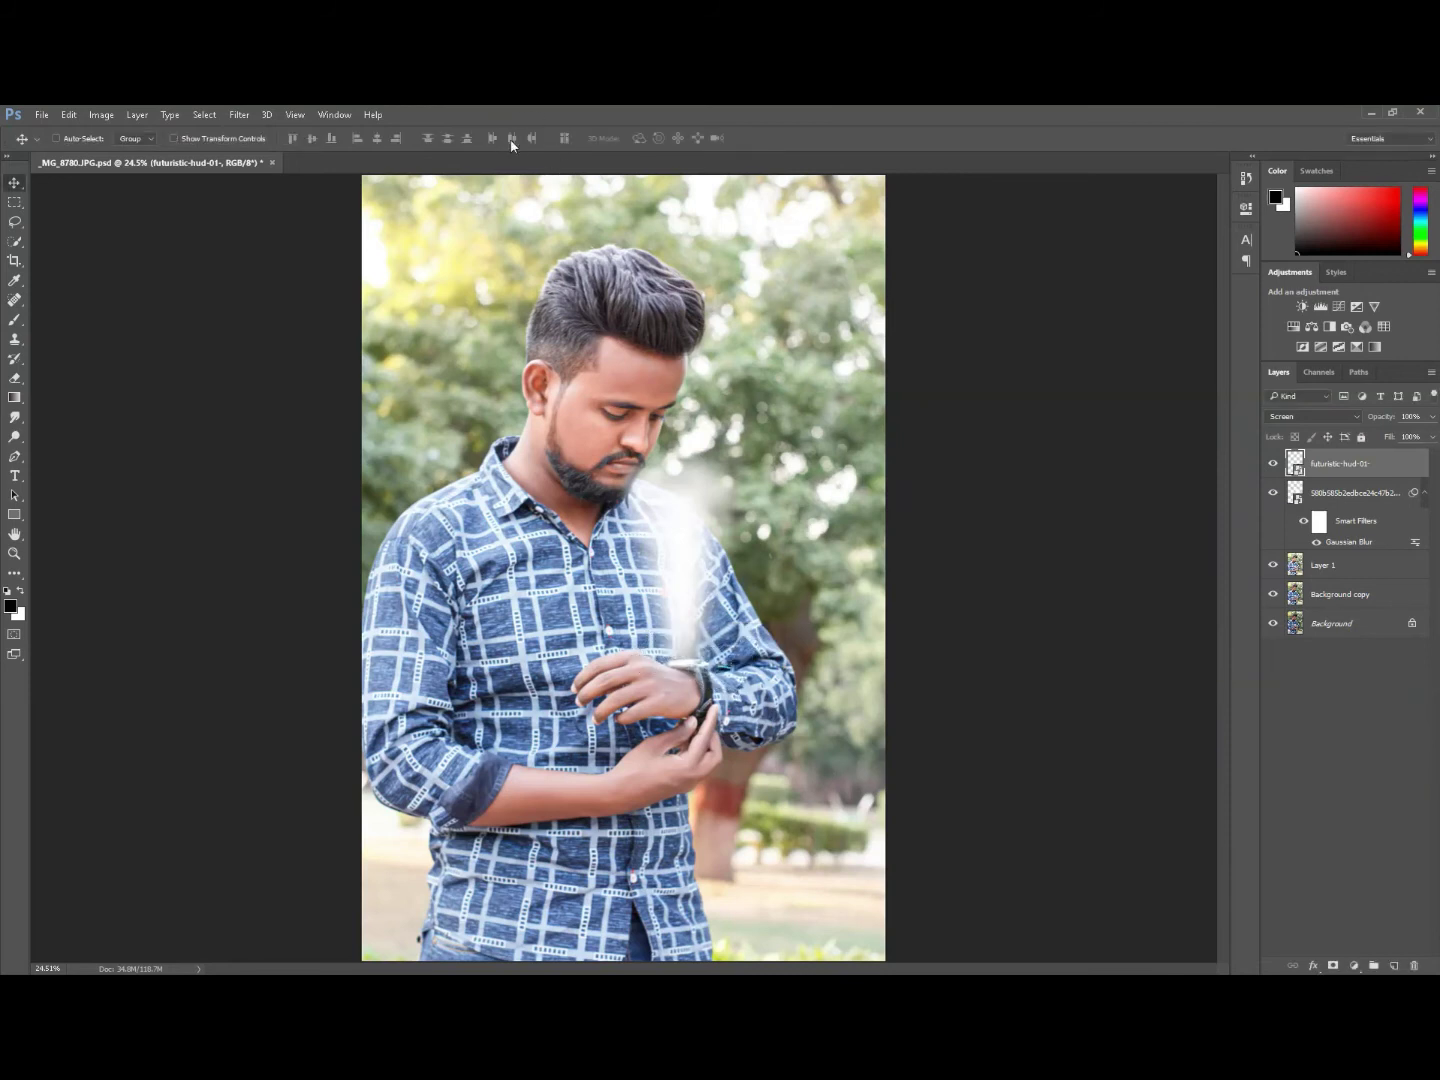
# Raise the HUD's Levels midtones to 1.99, collapse the smart filter lists, and nudge the HUD.
pyautogui.click(101, 114)
pyautogui.click(300, 168)
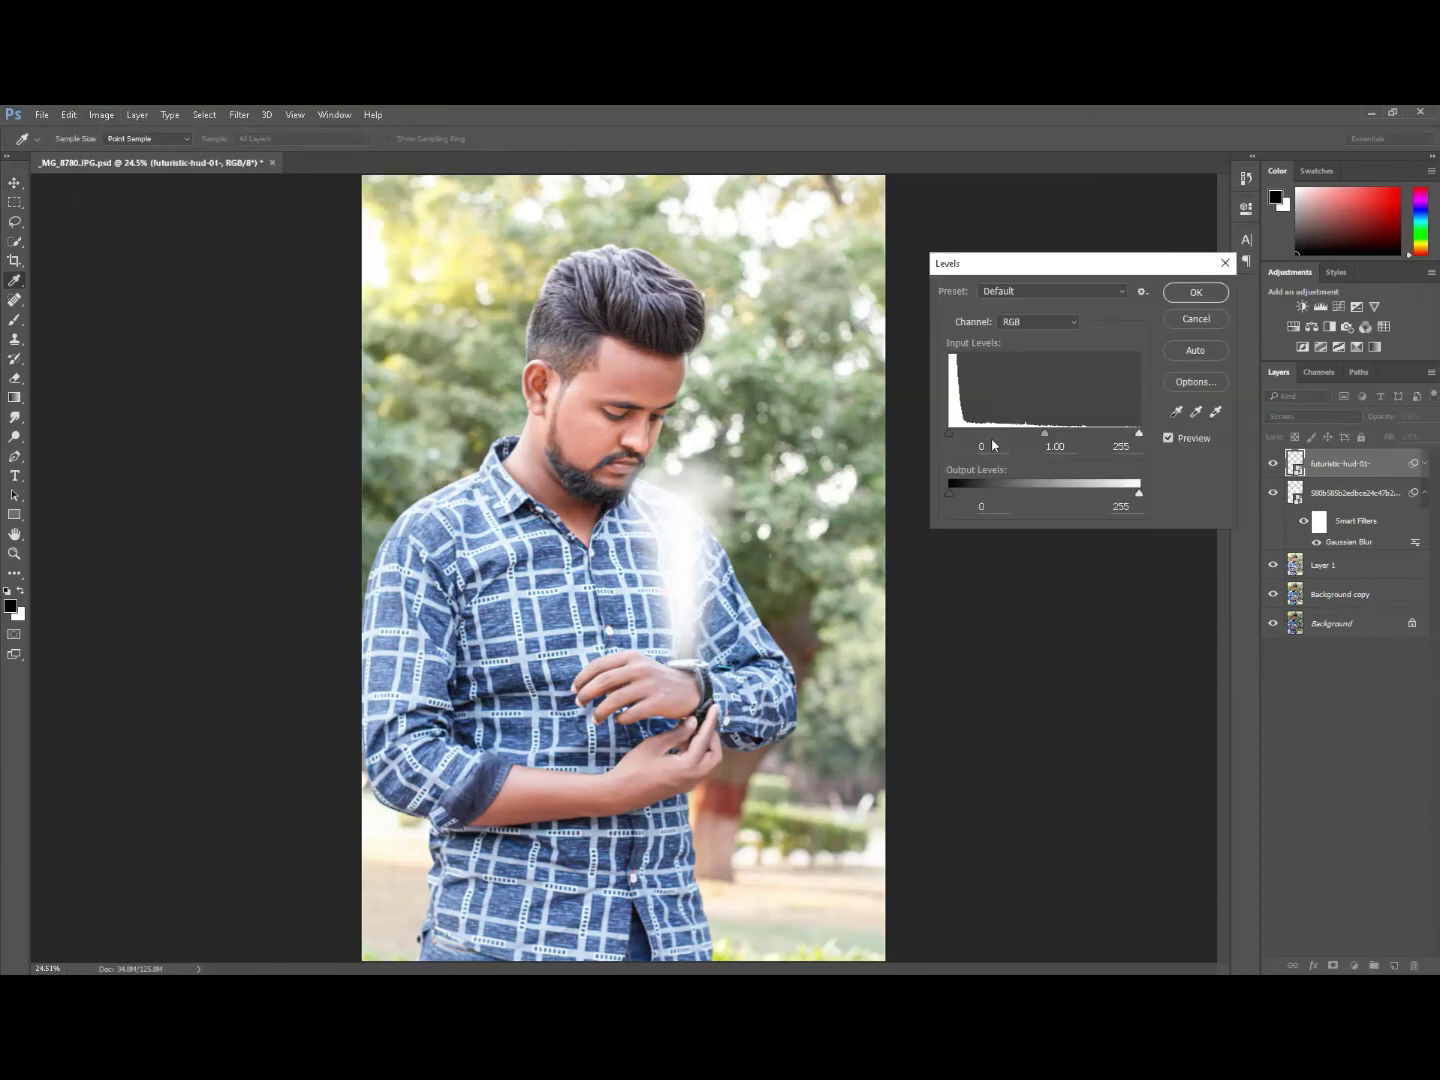
pyautogui.moveTo(1041, 441); pyautogui.dragTo(1032, 437)
pyautogui.moveTo(1011, 441); pyautogui.dragTo(999, 441)
pyautogui.click(1196, 292)
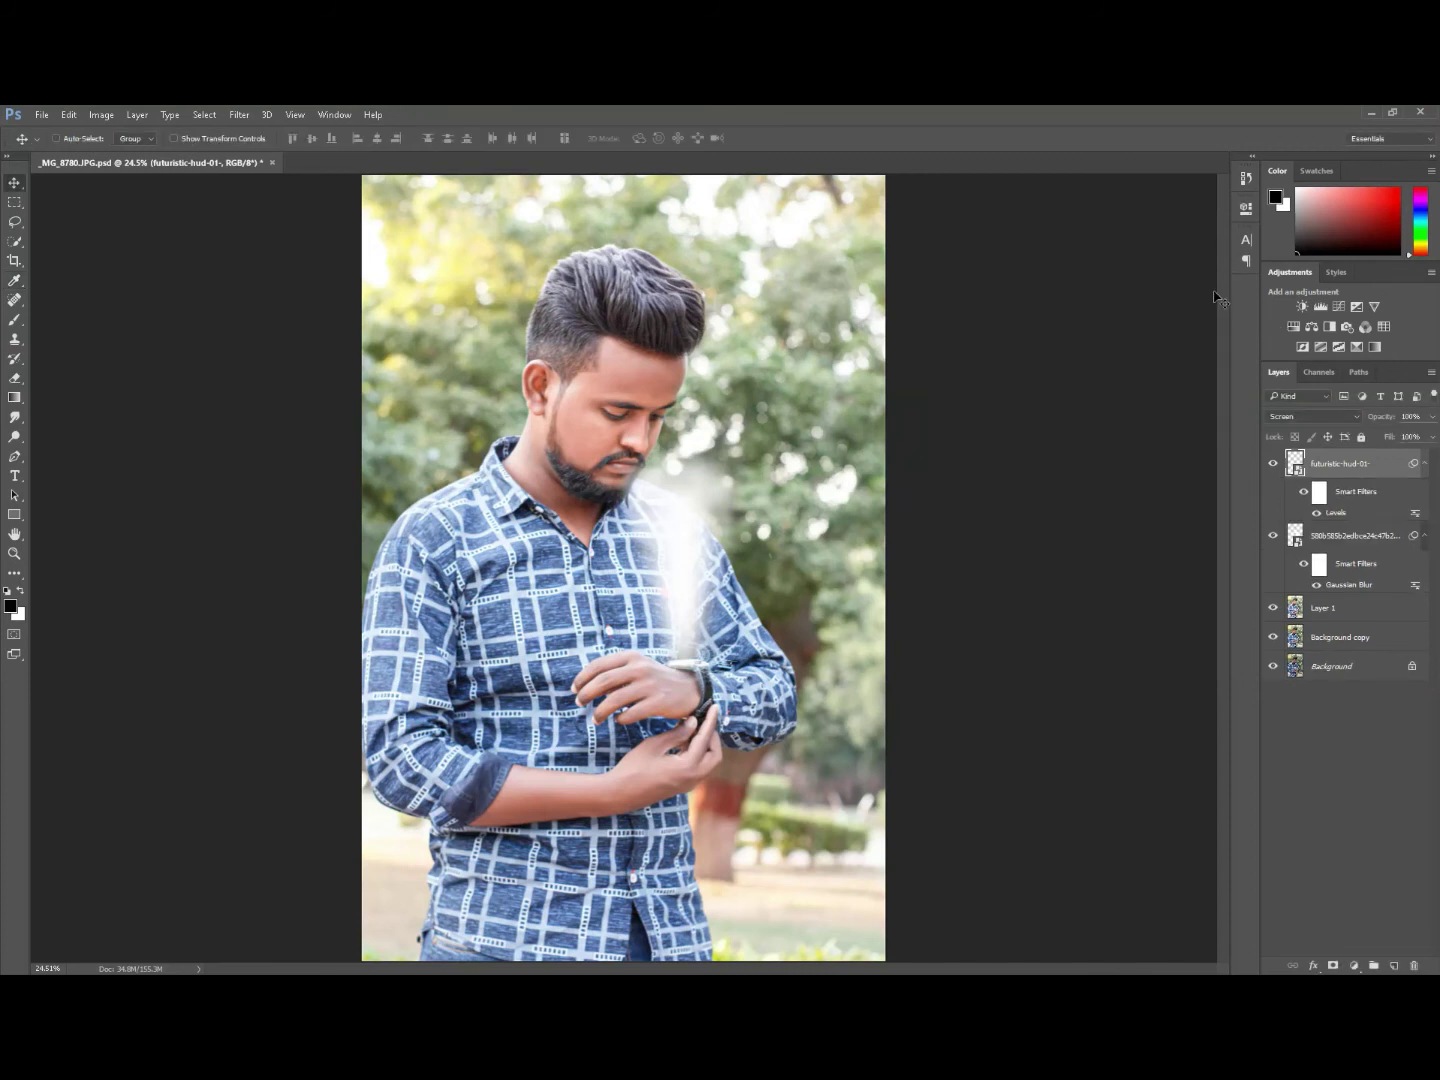
pyautogui.click(1425, 465)
pyautogui.click(1424, 493)
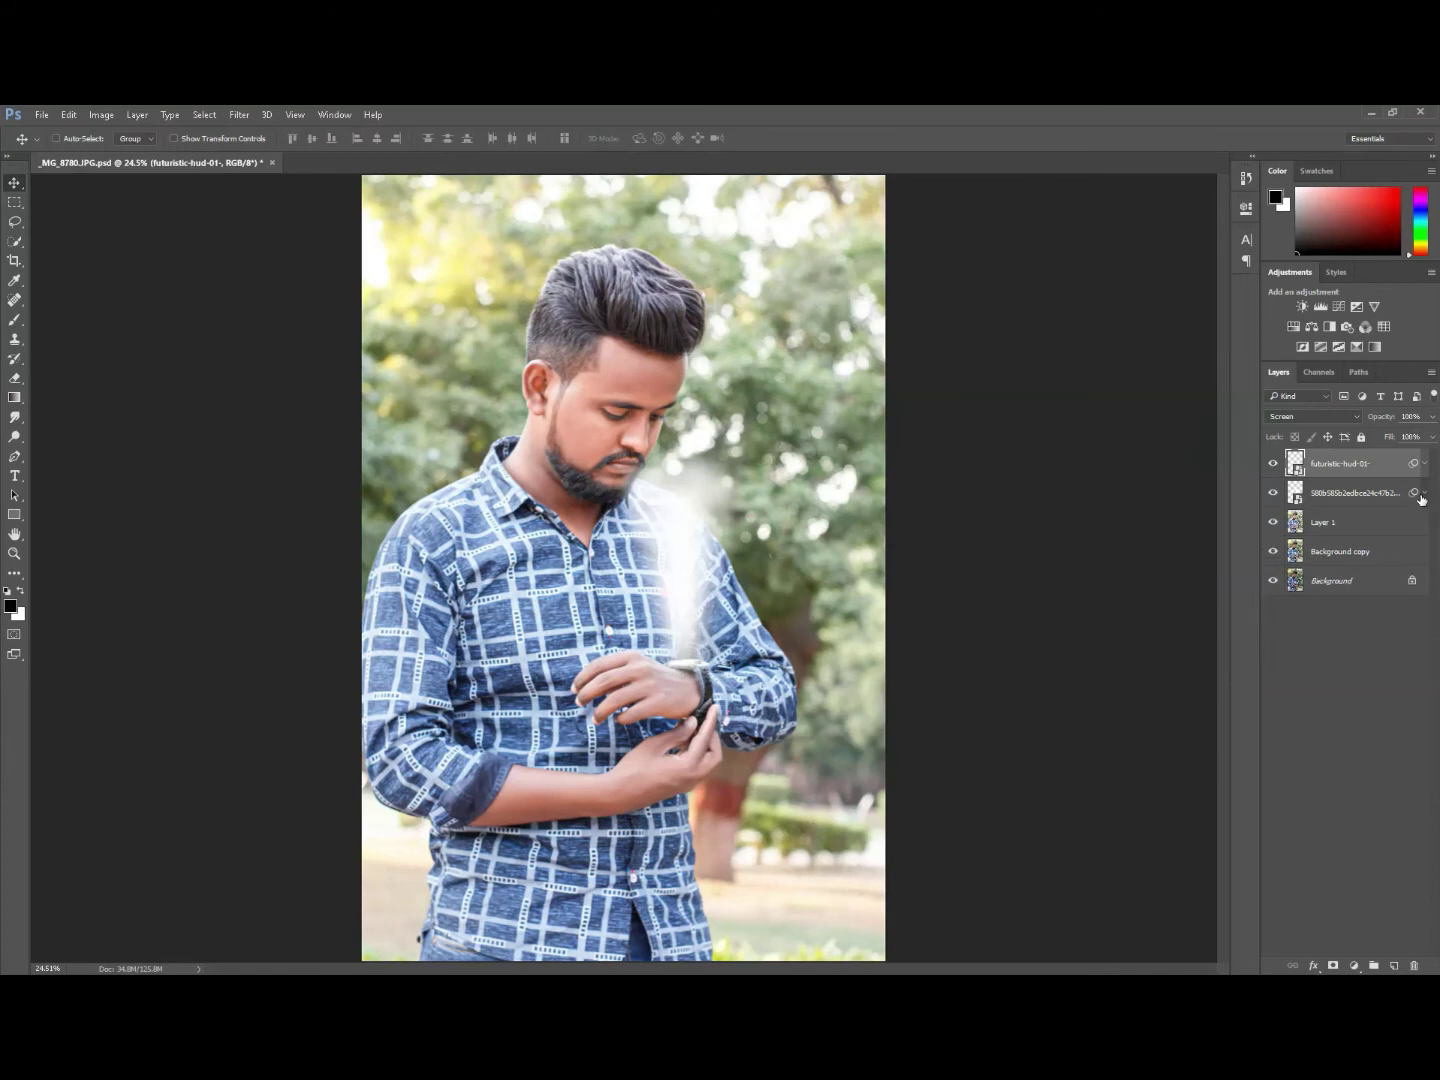
pyautogui.moveTo(709, 664); pyautogui.dragTo(707, 669)
# Zoom to 200% on the watch, nudge the HUD graphic down onto the dial, then fit the photo on screen.
pyautogui.click(16, 556)
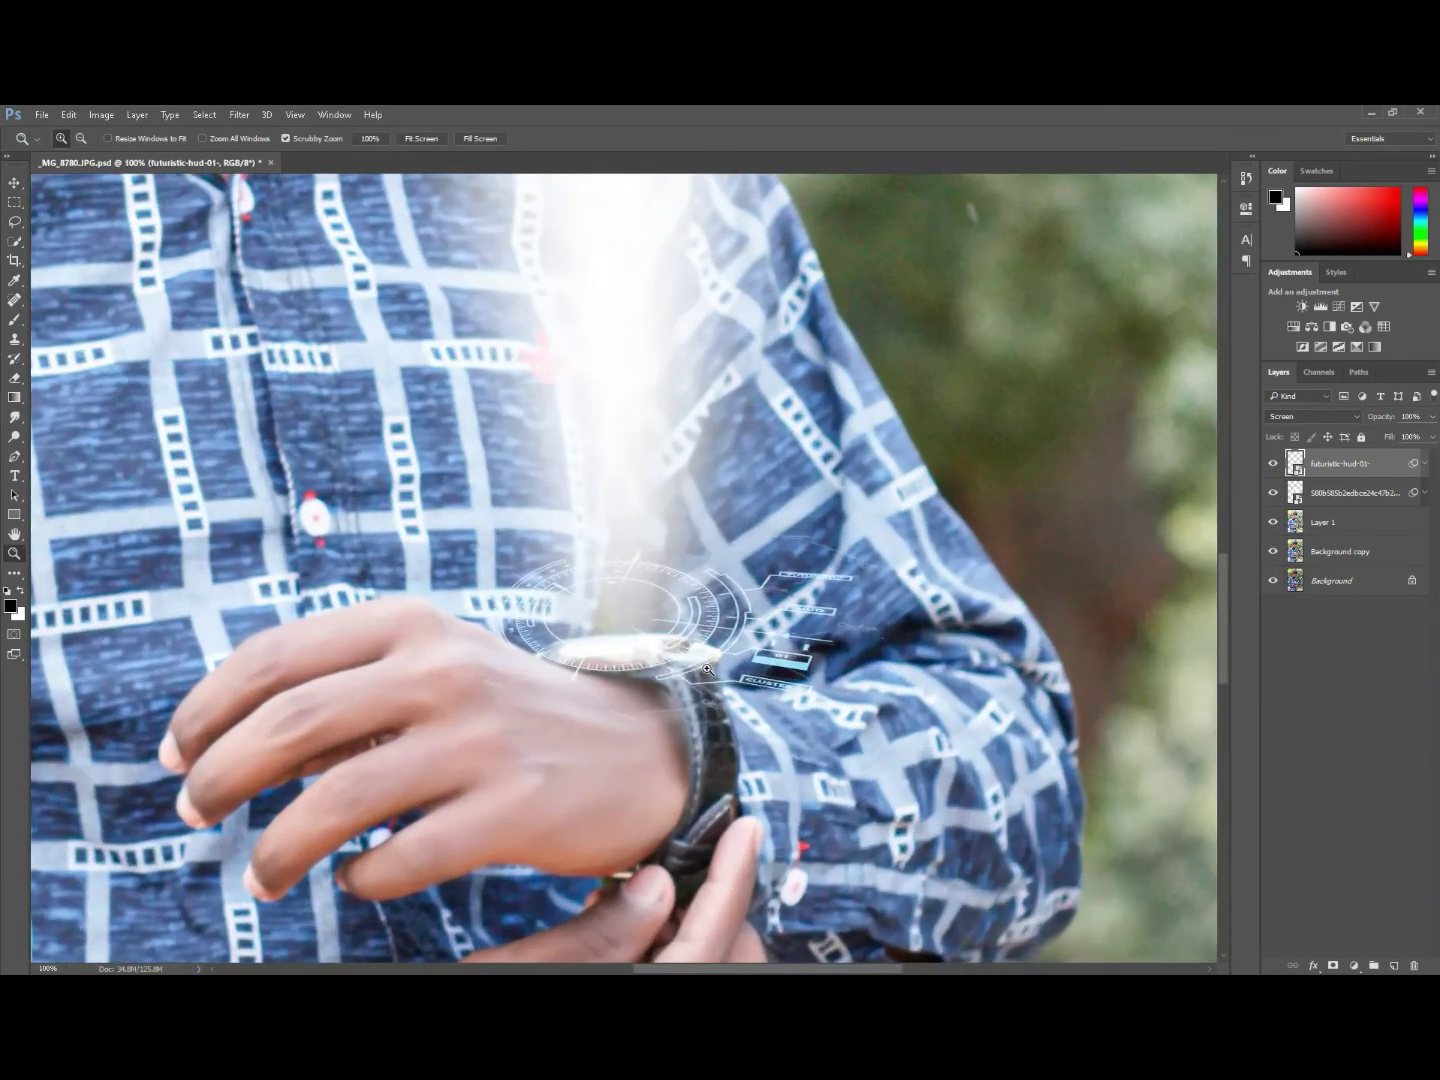
pyautogui.click(707, 669)
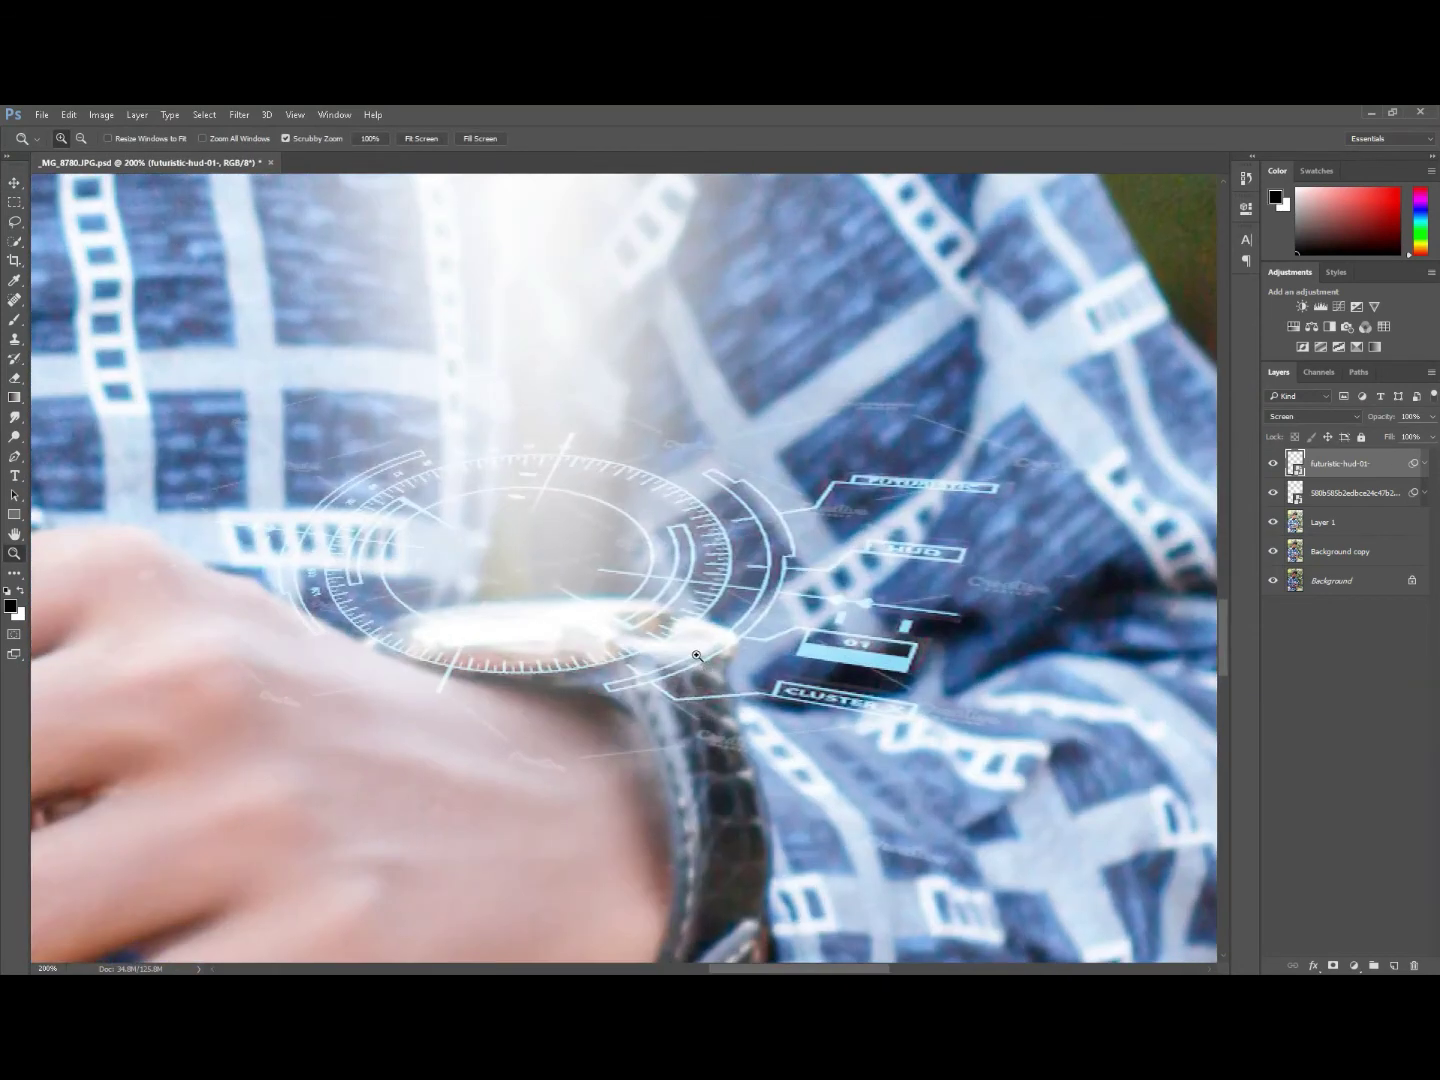
pyautogui.click(13, 184)
pyautogui.moveTo(690, 636); pyautogui.dragTo(693, 688)
pyautogui.click(14, 553)
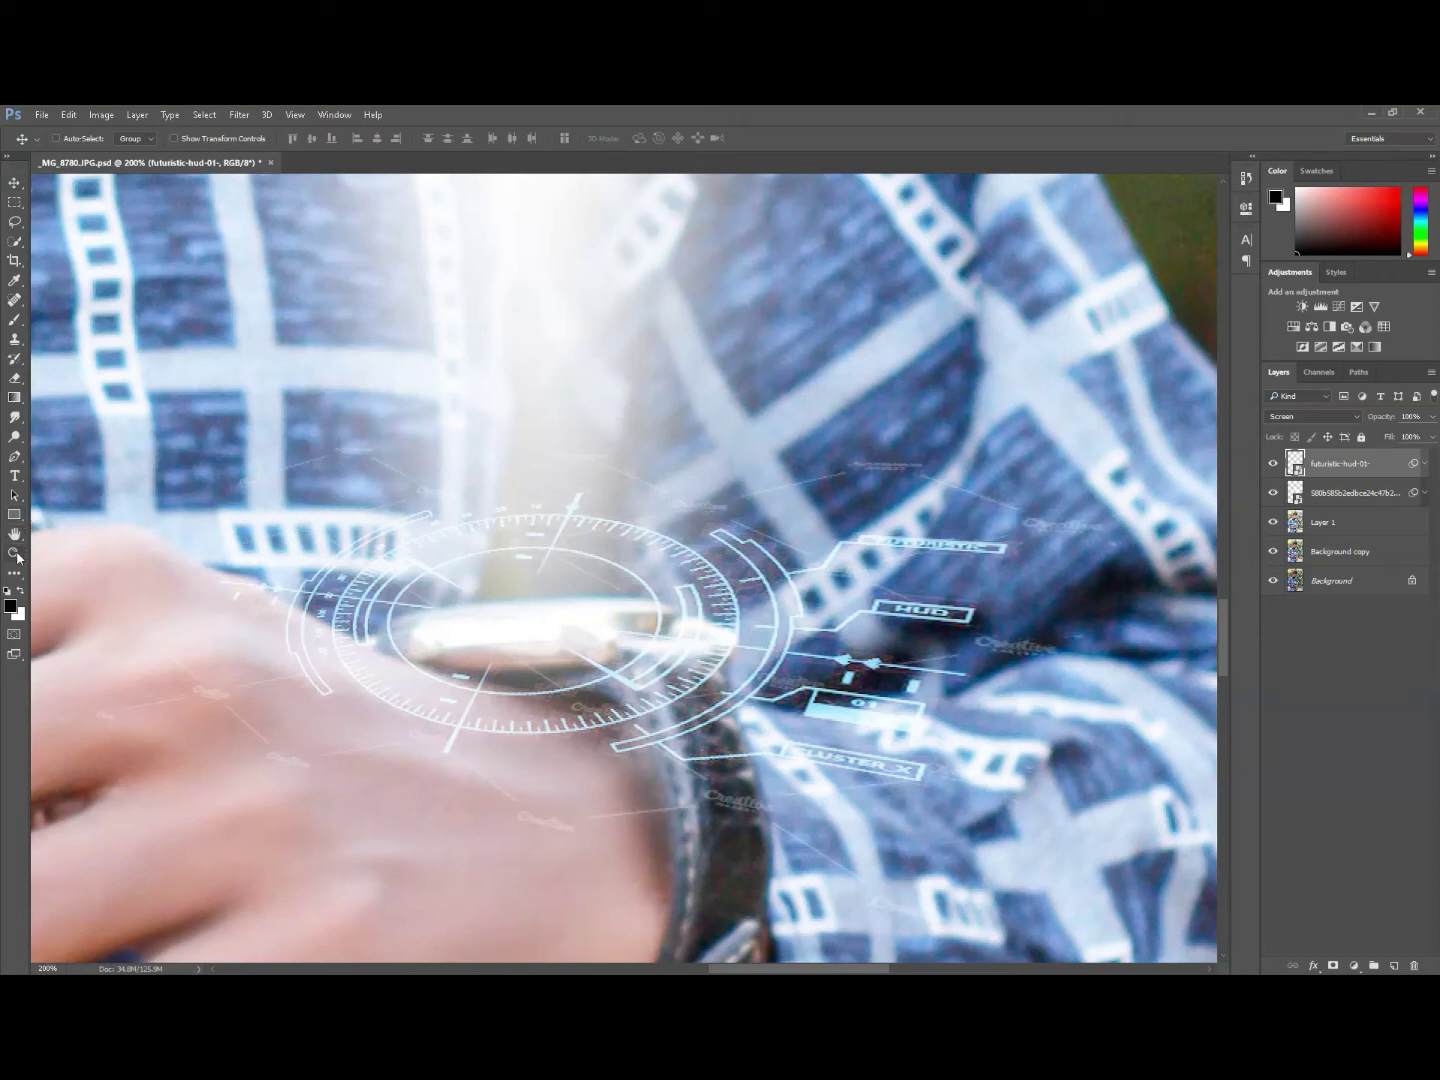
pyautogui.rightClick(332, 366)
pyautogui.click(375, 378)
pyautogui.click(12, 180)
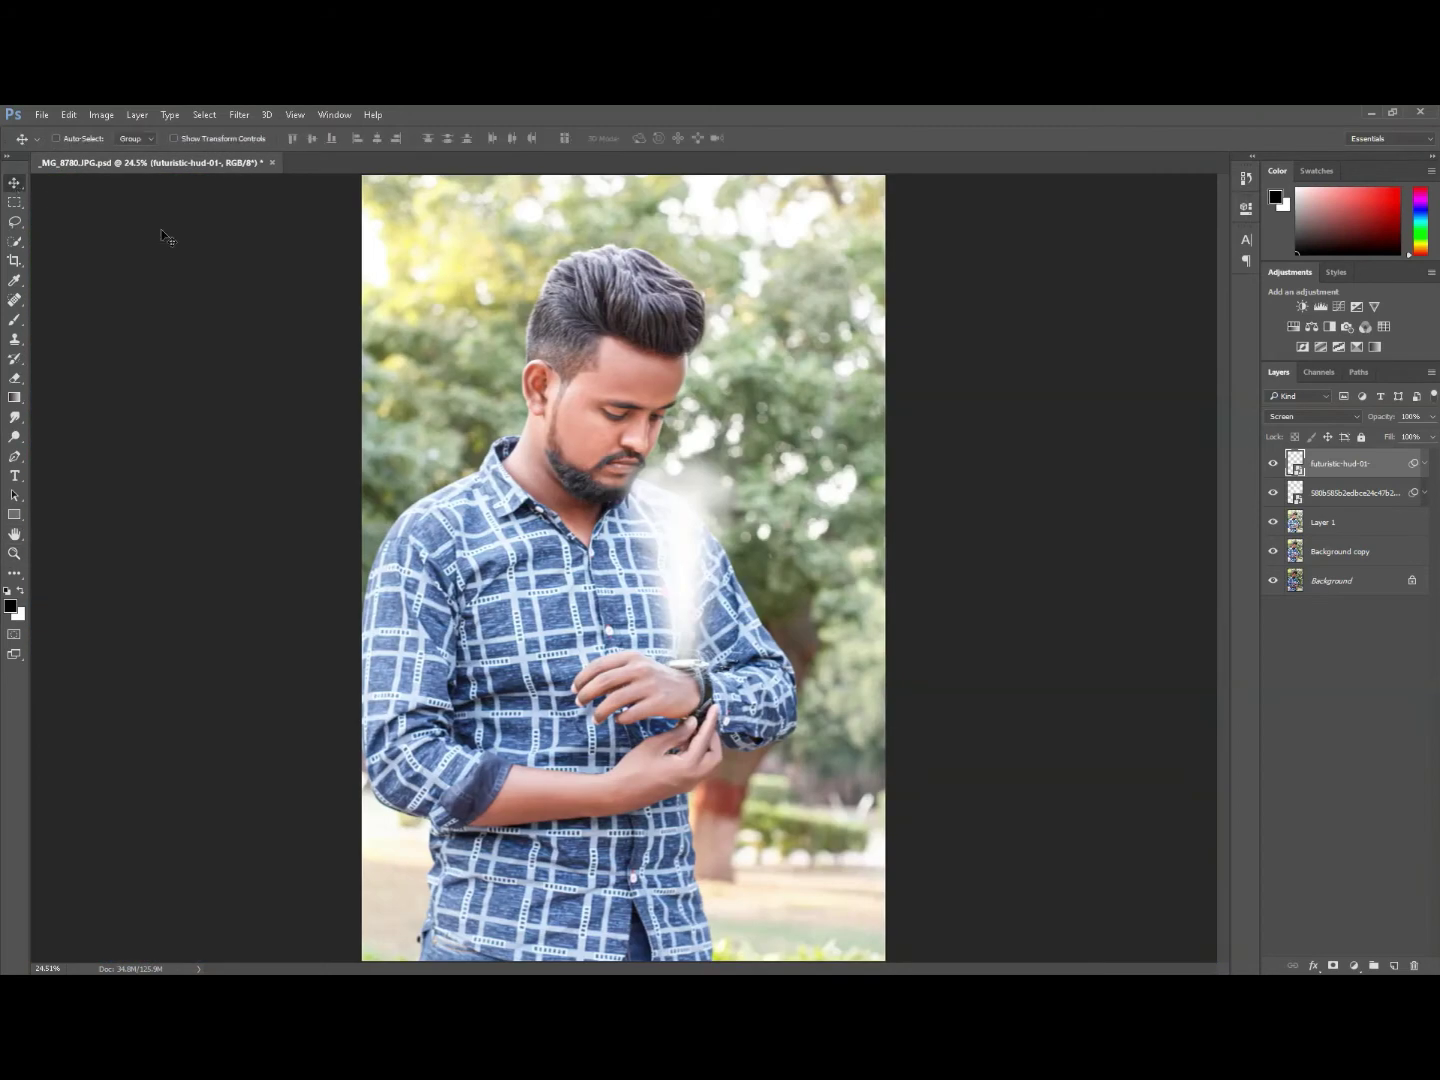
# Place the-royal-editing-7 as an embedded image, set it to Screen blend mode, and move it beside the forearm.
pyautogui.click(42, 114)
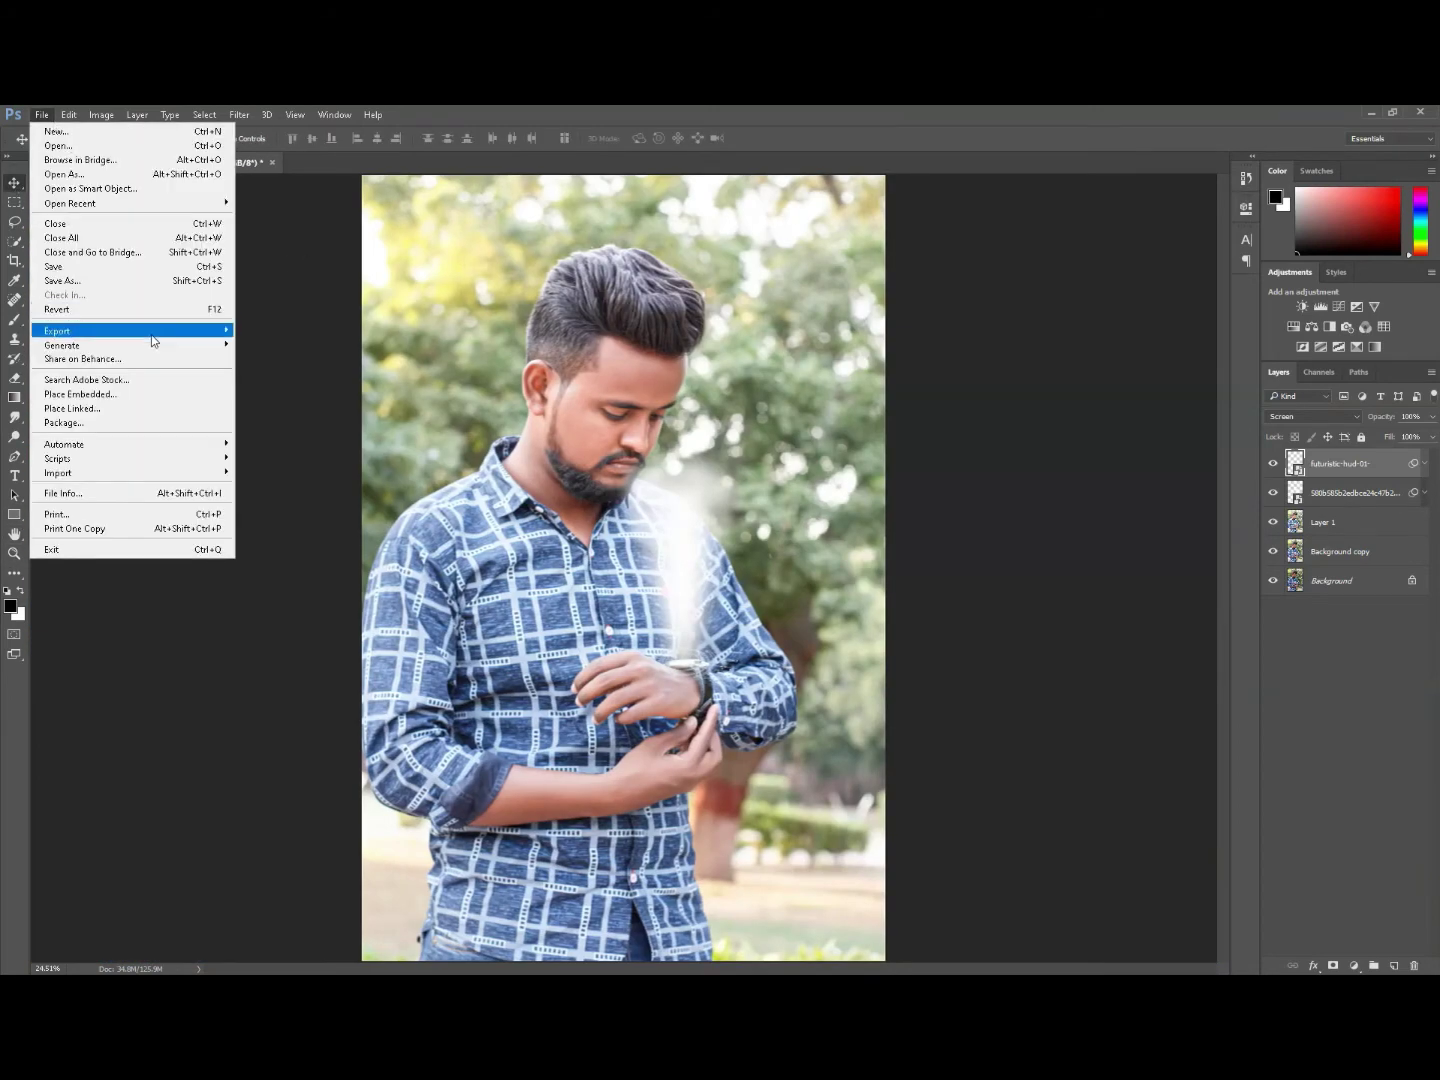
pyautogui.click(155, 400)
pyautogui.click(480, 800)
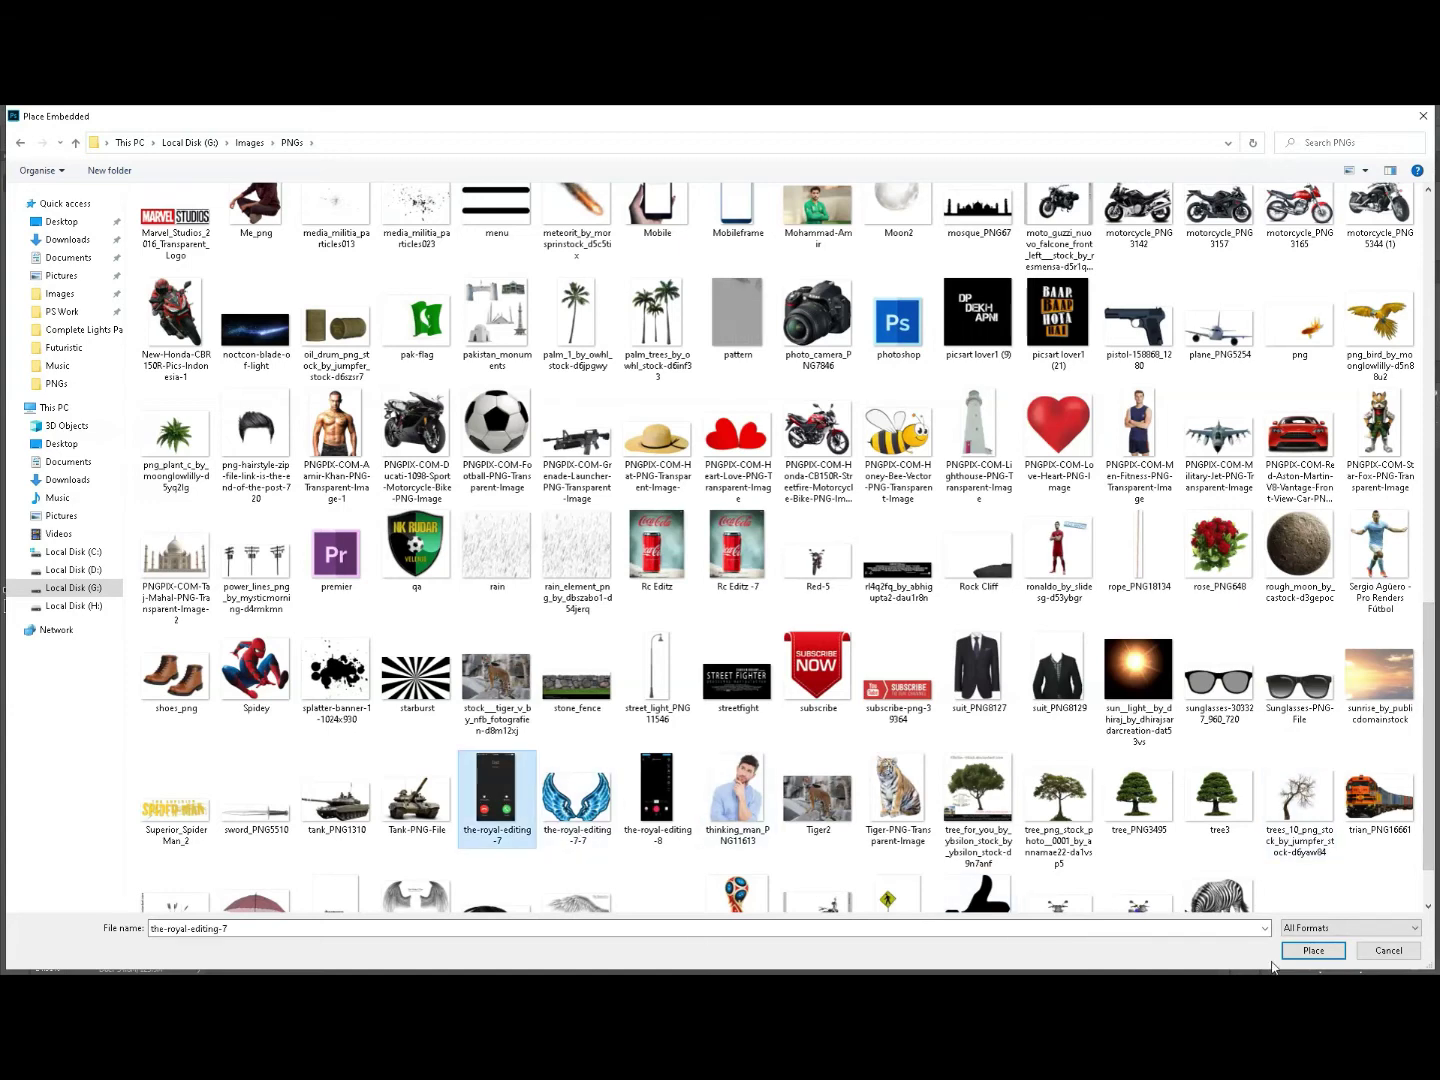
pyautogui.click(1313, 950)
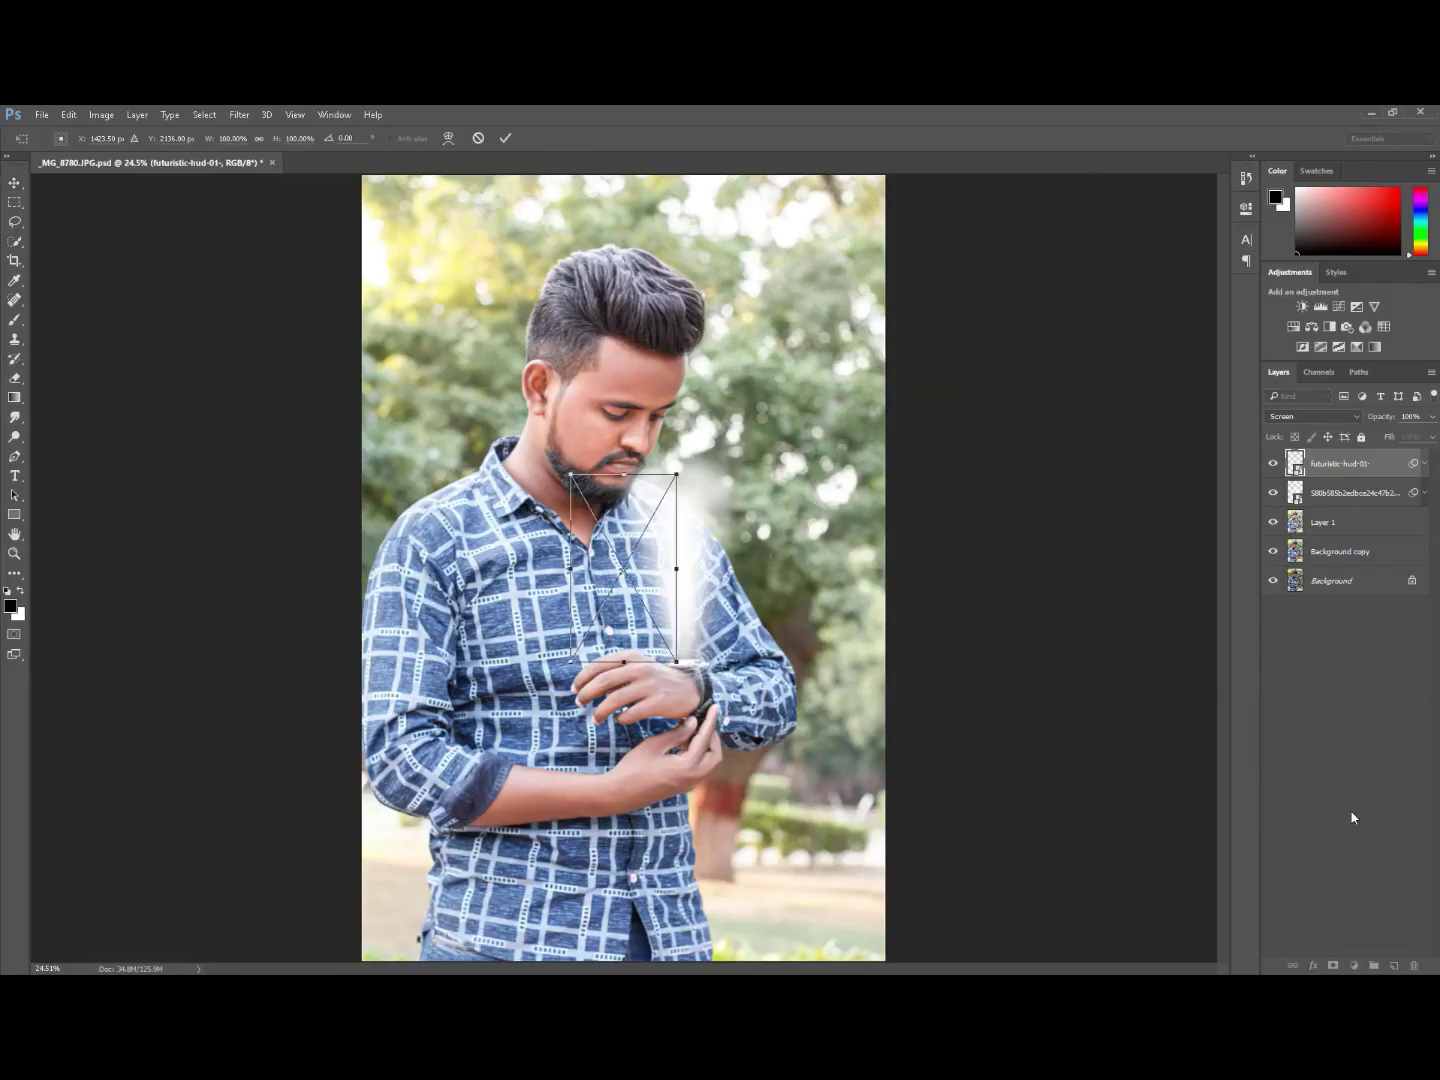
pyautogui.click(1314, 418)
pyautogui.click(1304, 516)
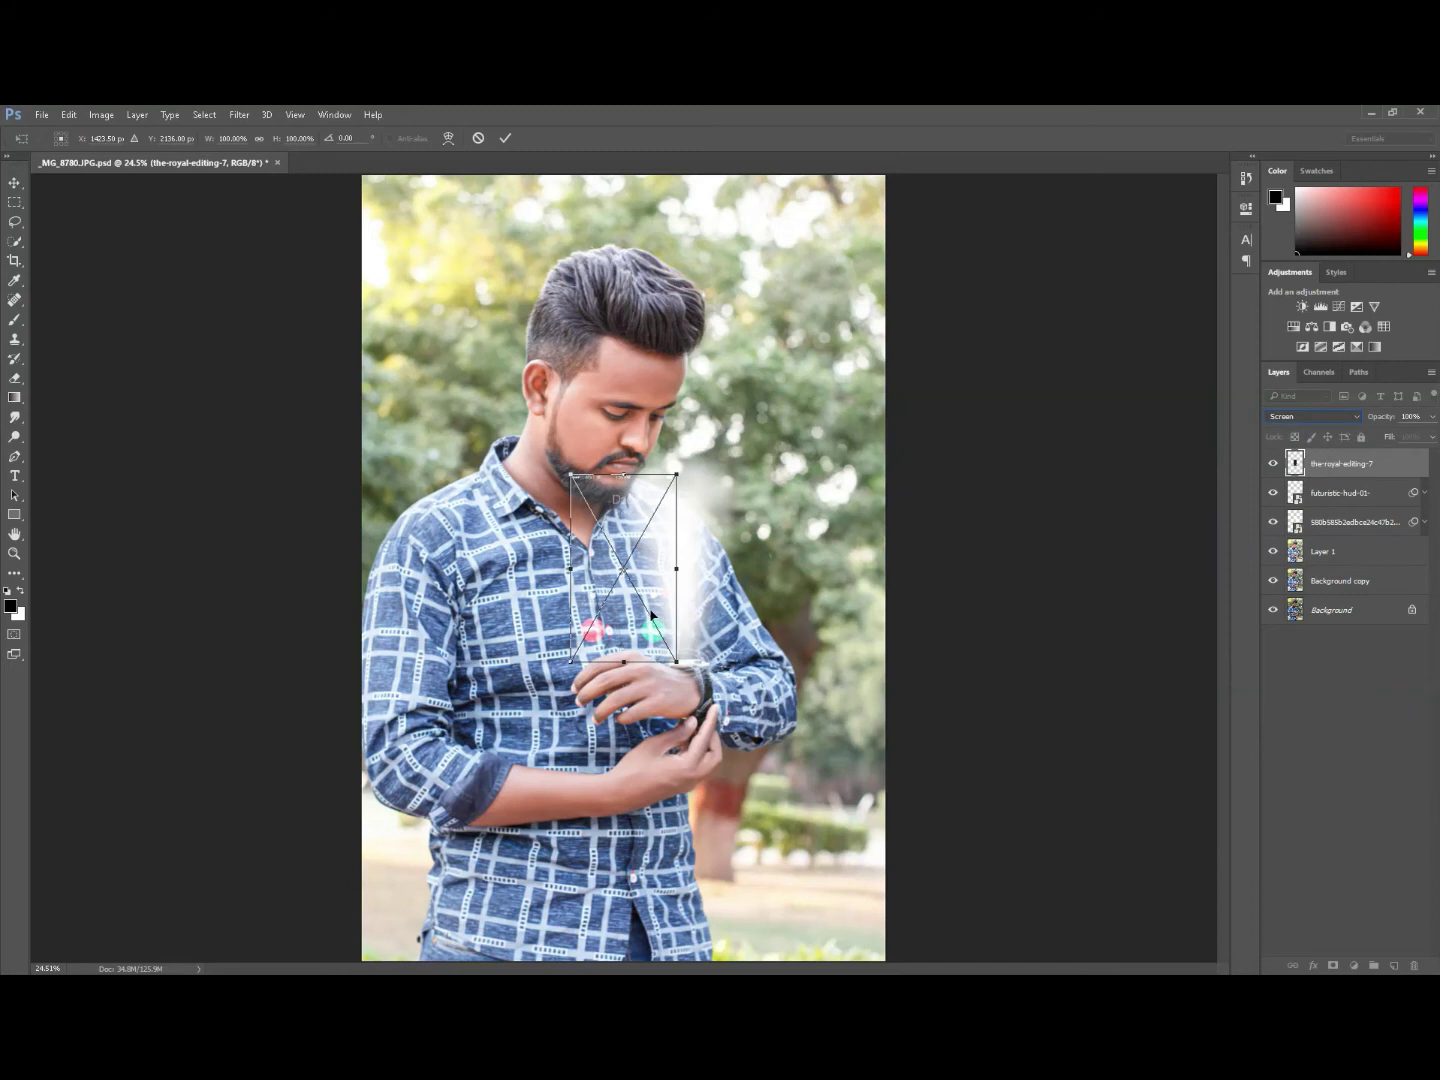
pyautogui.moveTo(650, 614); pyautogui.dragTo(786, 604)
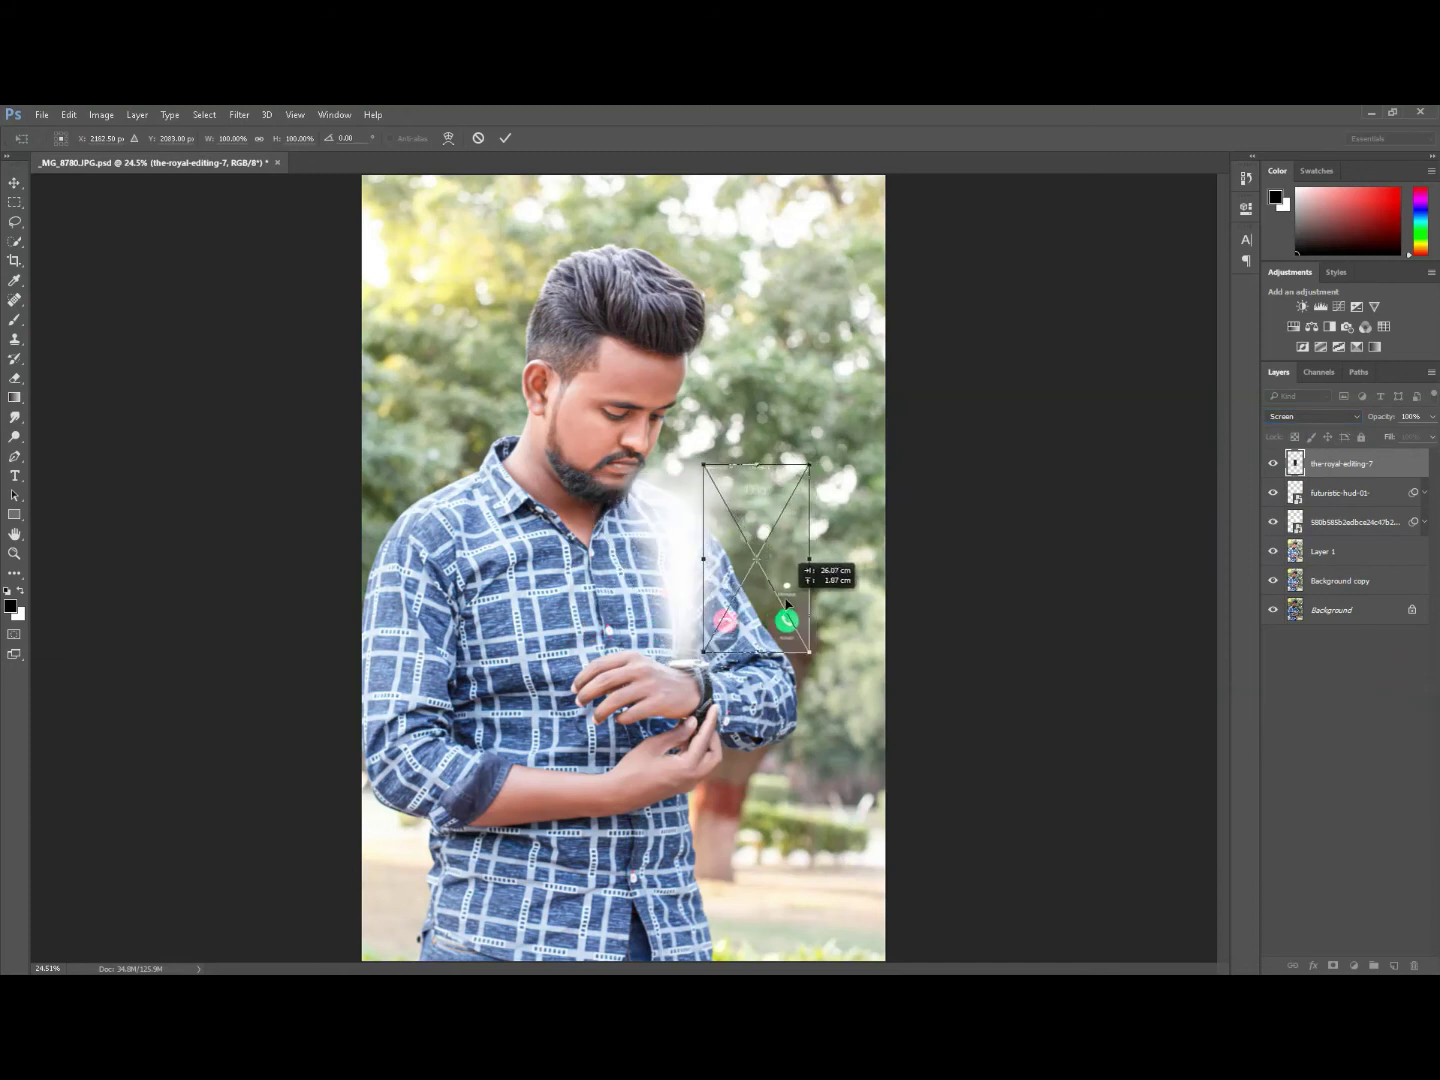
# Distort the phone screen's four corners into a tapered shape above the watch.
pyautogui.click(68, 114)
pyautogui.moveTo(90, 422)
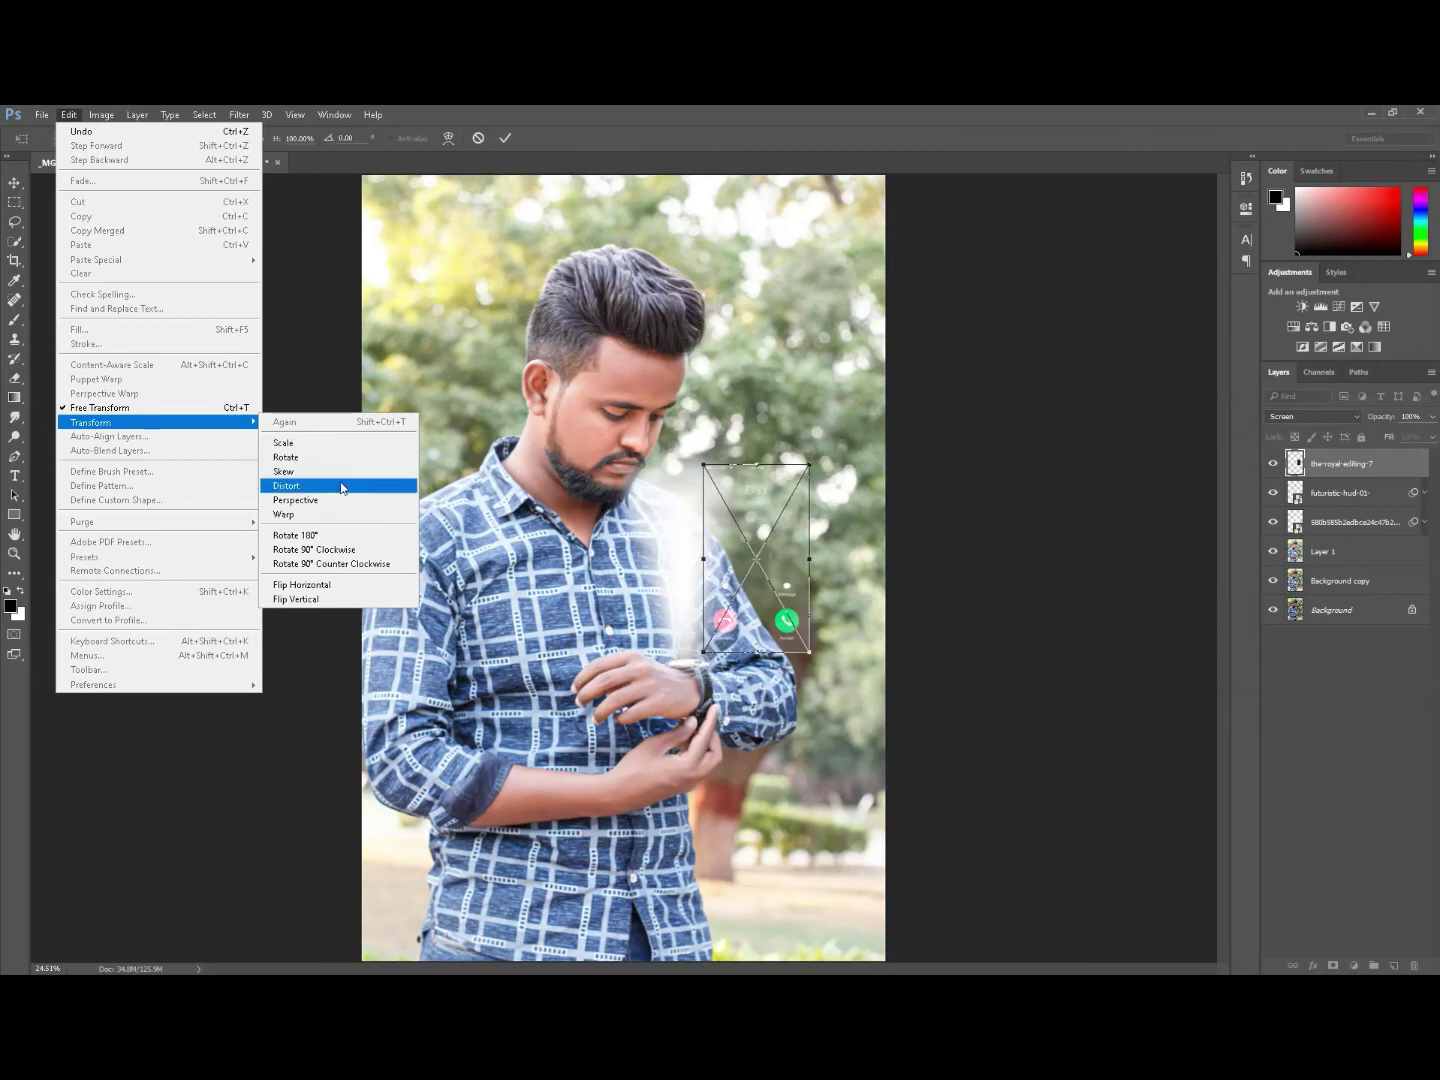
pyautogui.click(350, 485)
pyautogui.moveTo(703, 464); pyautogui.dragTo(716, 481)
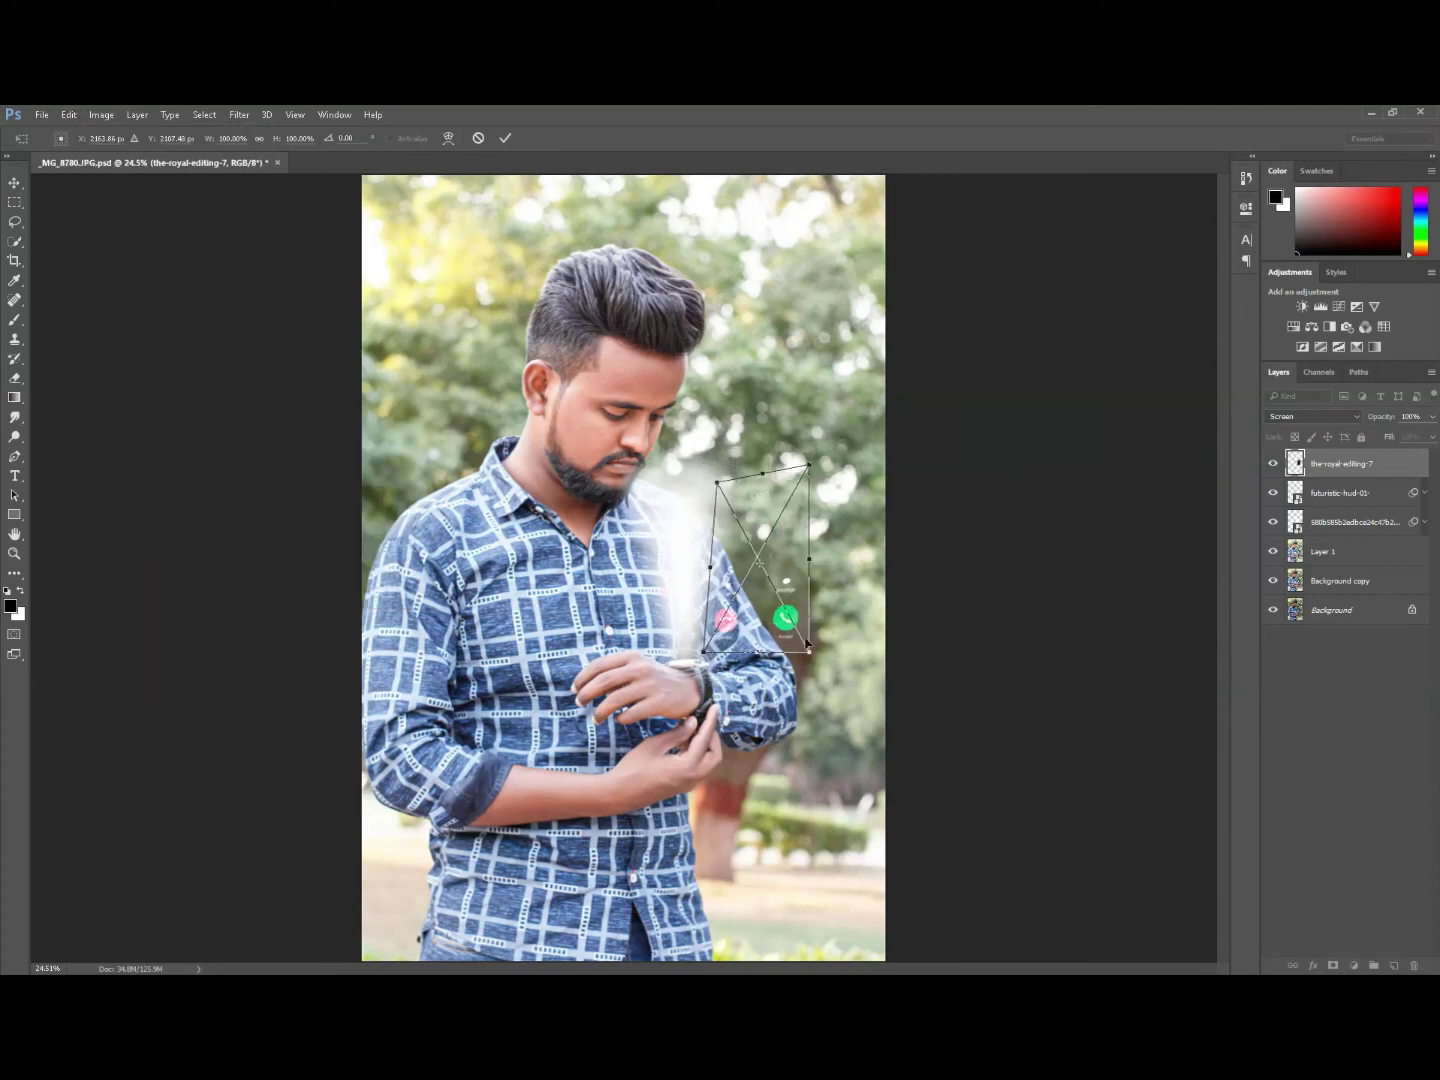
pyautogui.moveTo(808, 655); pyautogui.dragTo(783, 655)
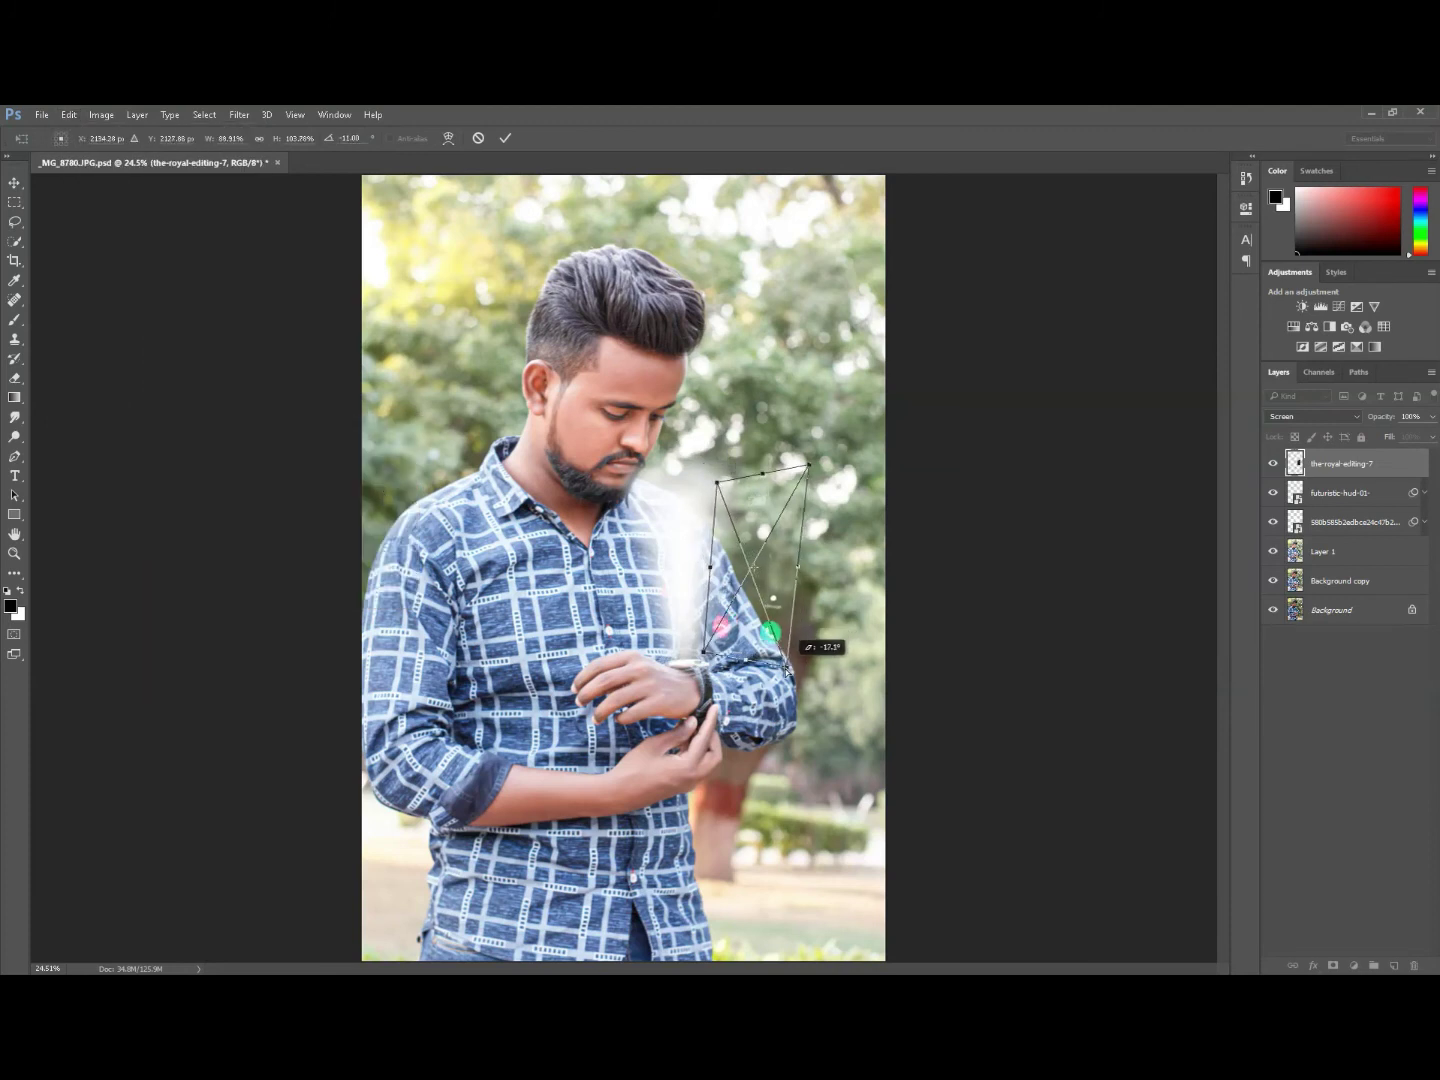
pyautogui.moveTo(809, 466); pyautogui.dragTo(791, 466)
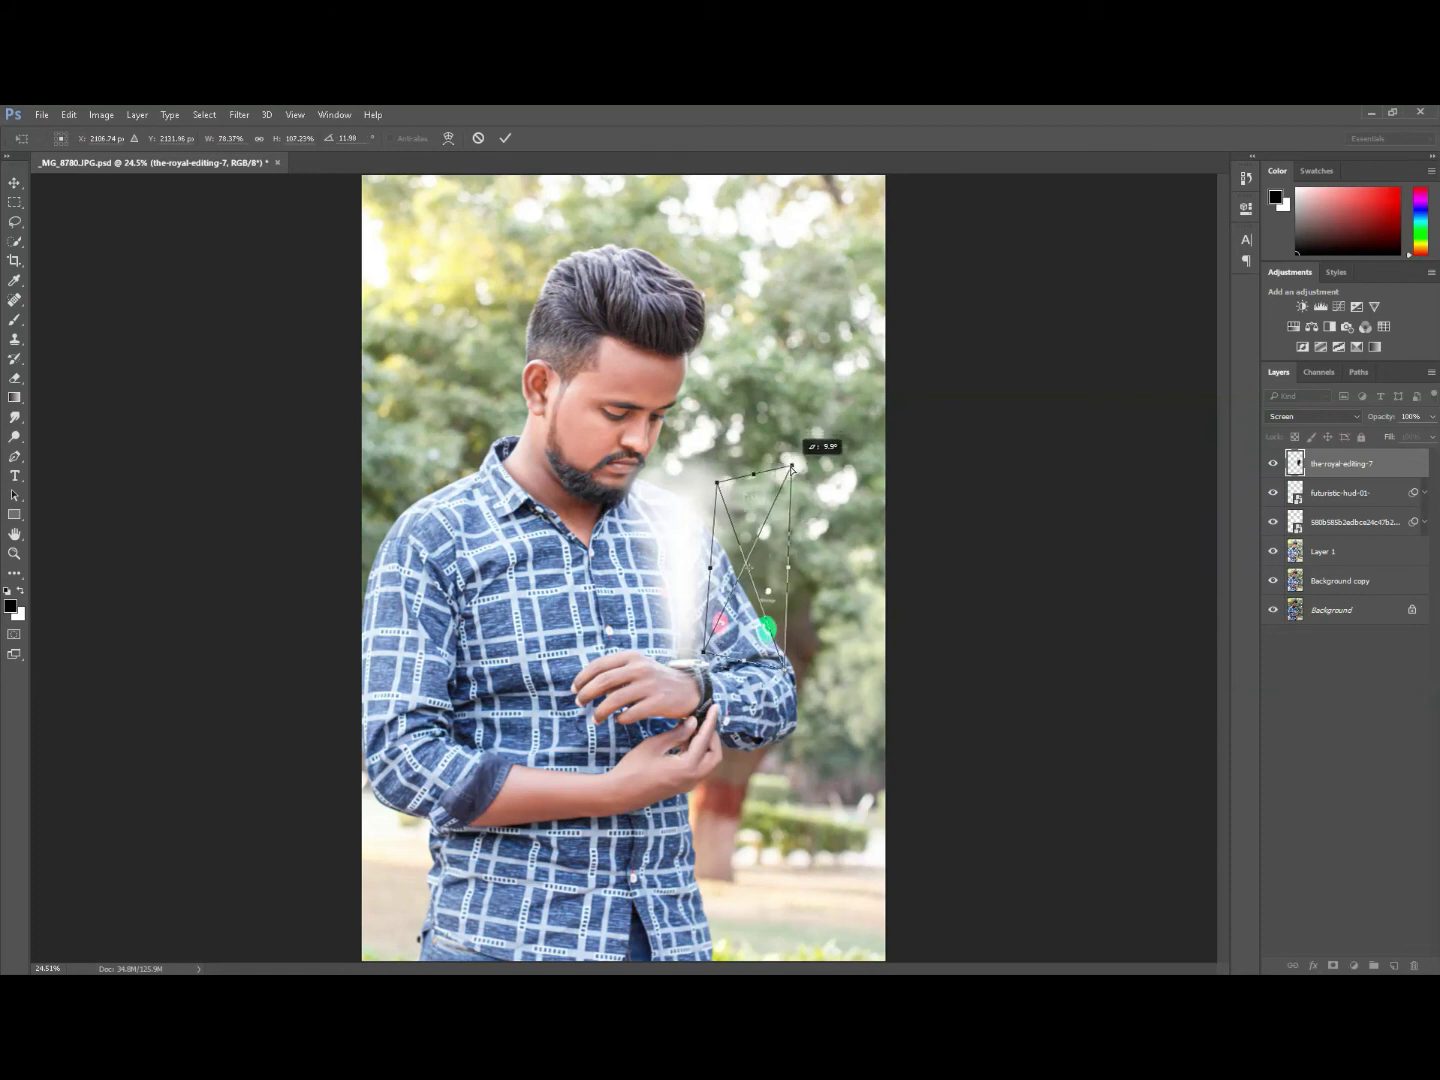
pyautogui.moveTo(783, 658); pyautogui.dragTo(779, 676)
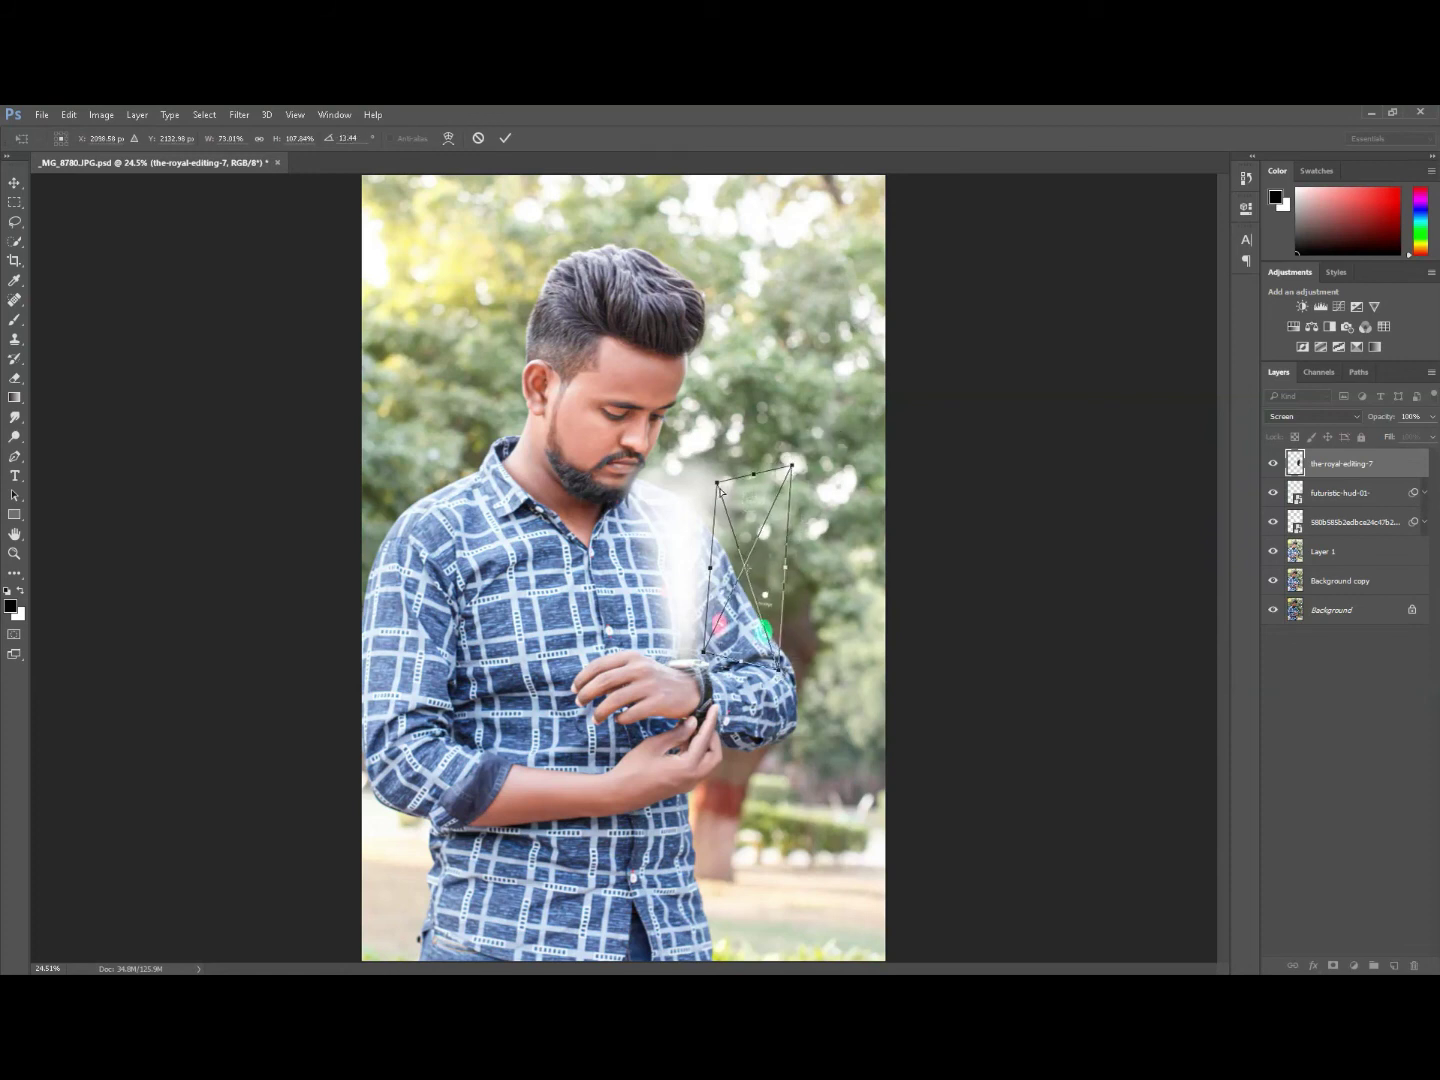
pyautogui.moveTo(717, 483); pyautogui.dragTo(706, 466)
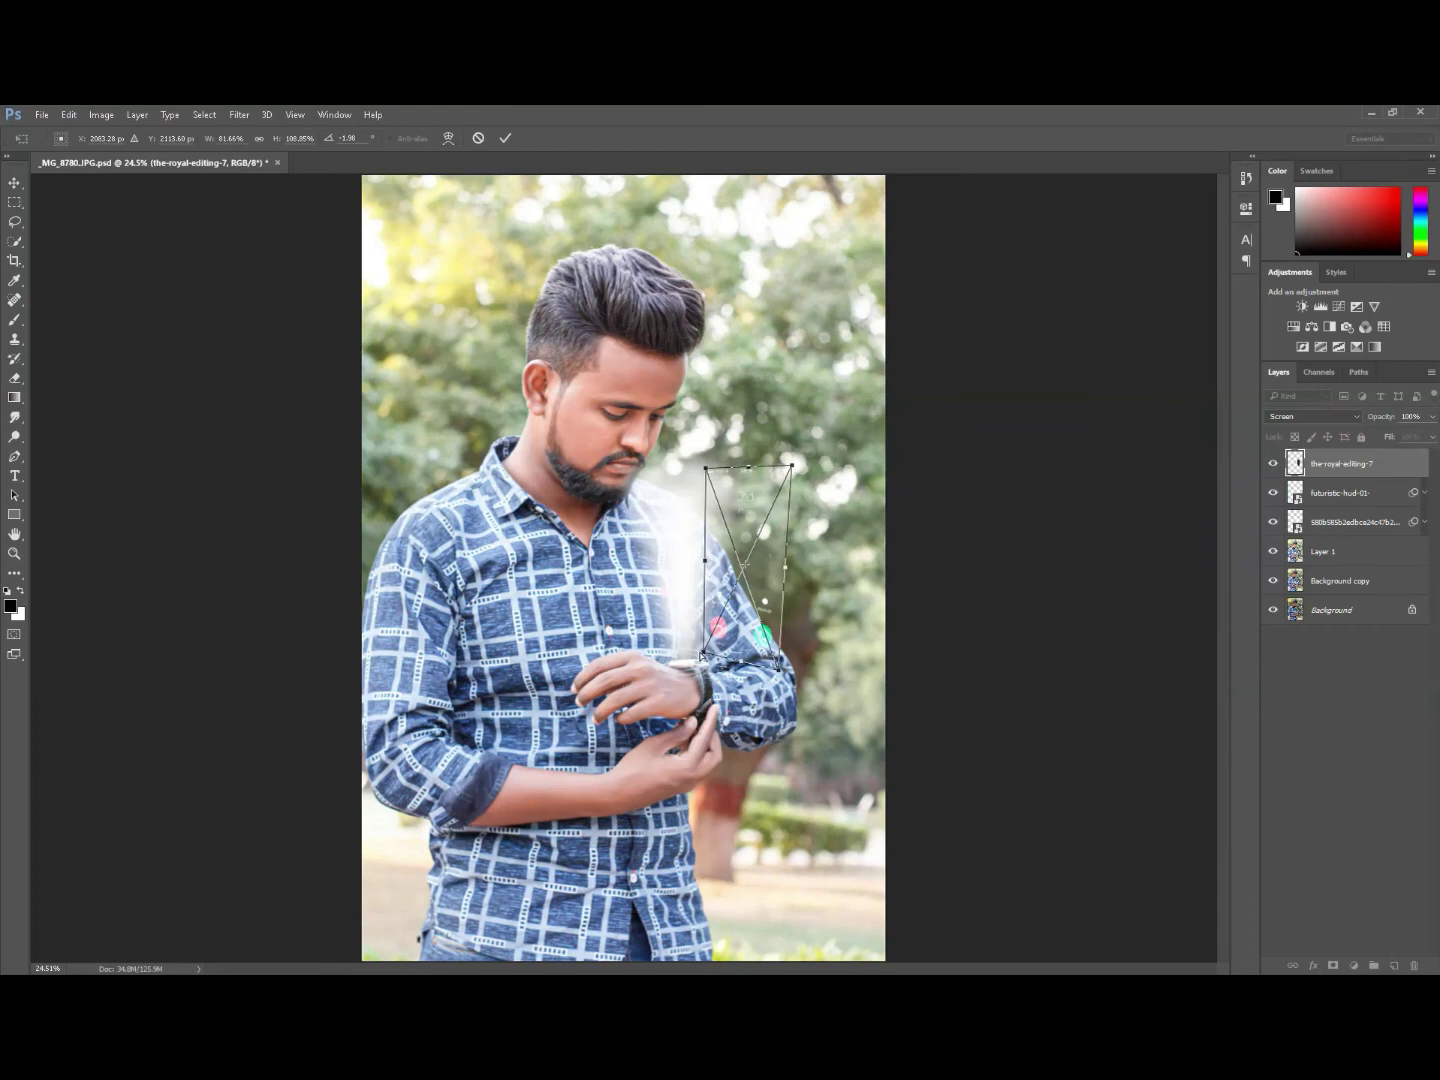
pyautogui.moveTo(703, 656); pyautogui.dragTo(795, 686)
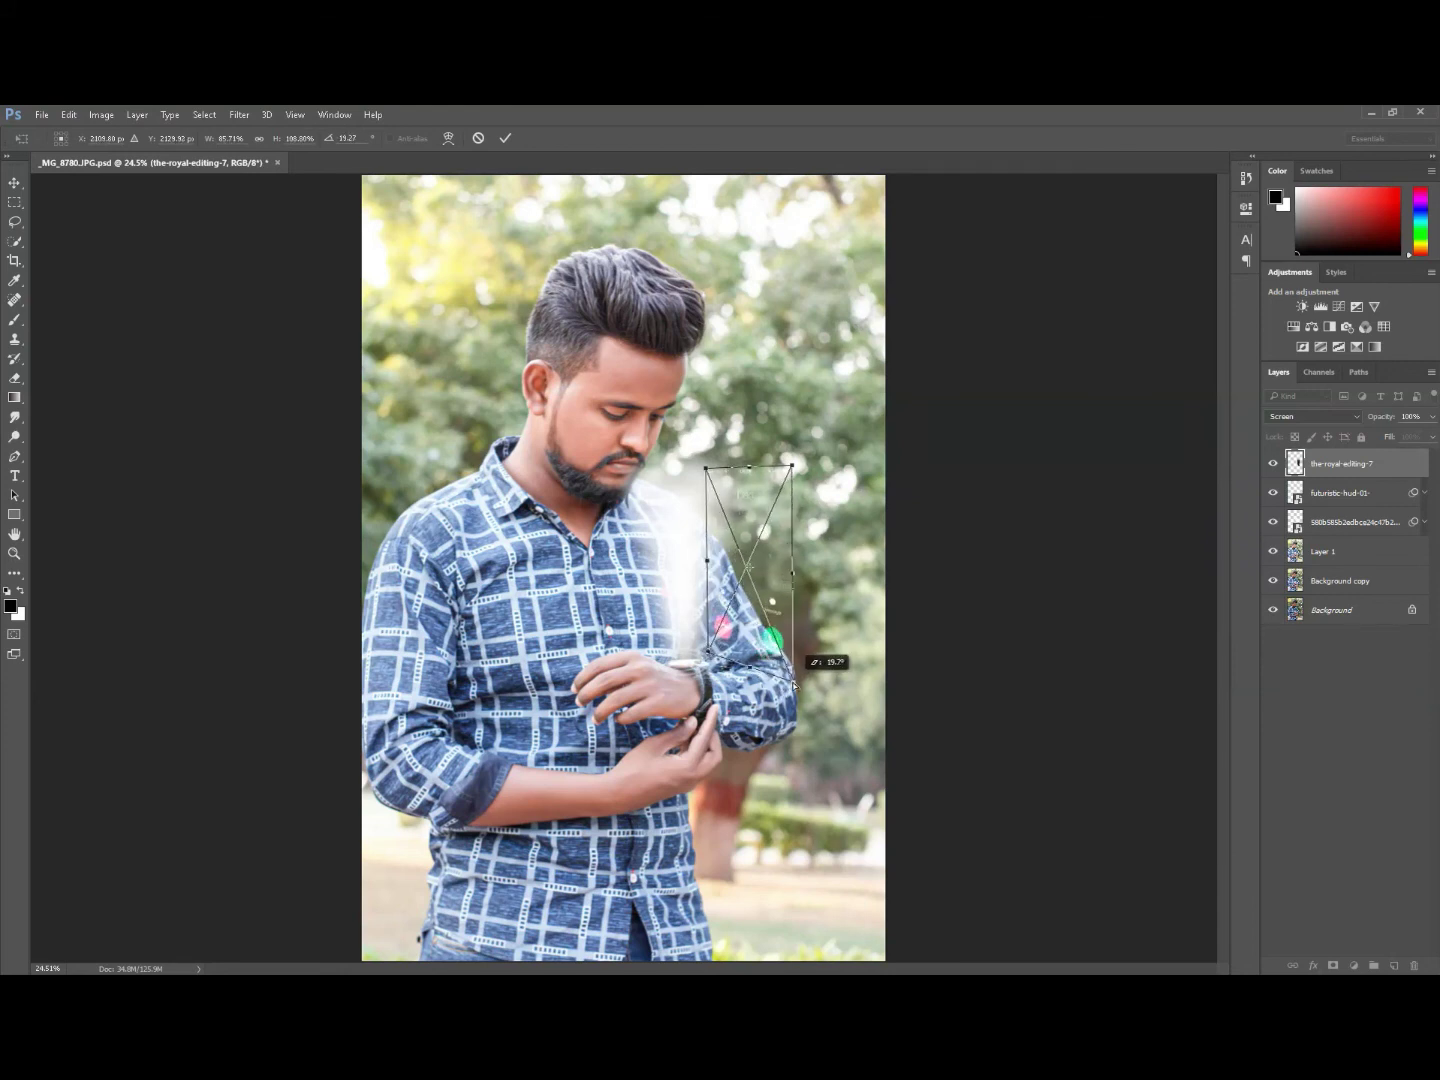
# Fine-tune the distorted phone screen's top-right, bottom-right and top-left corners.
pyautogui.moveTo(793, 469); pyautogui.dragTo(802, 455)
pyautogui.moveTo(797, 688); pyautogui.dragTo(797, 694)
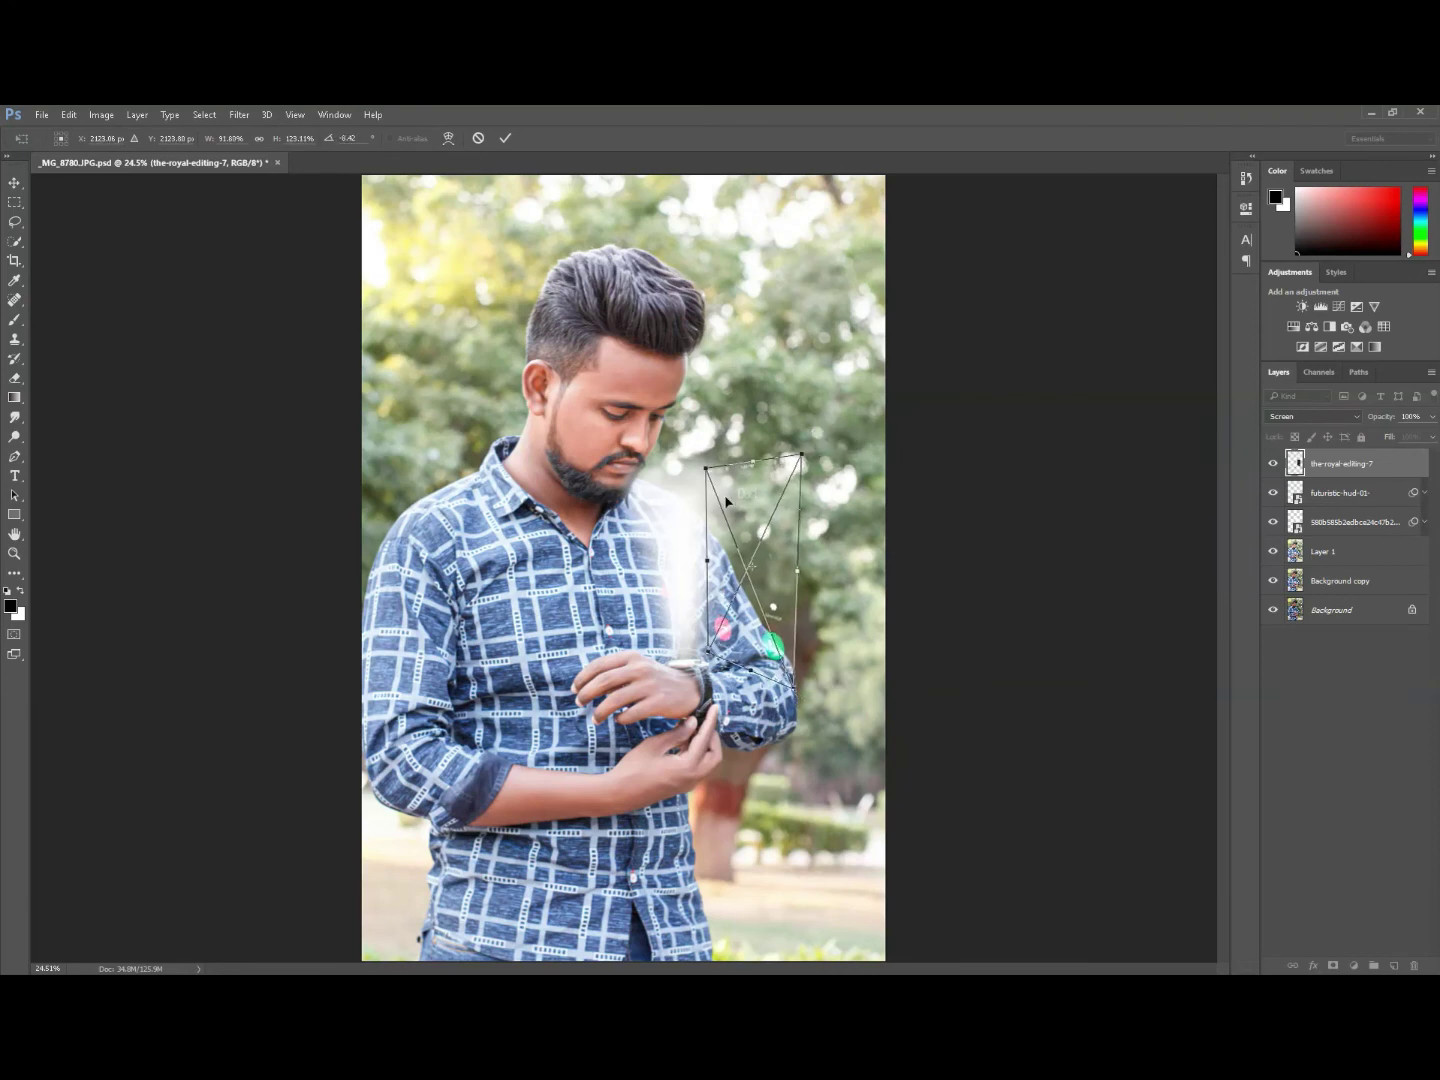
pyautogui.moveTo(706, 470); pyautogui.dragTo(711, 474)
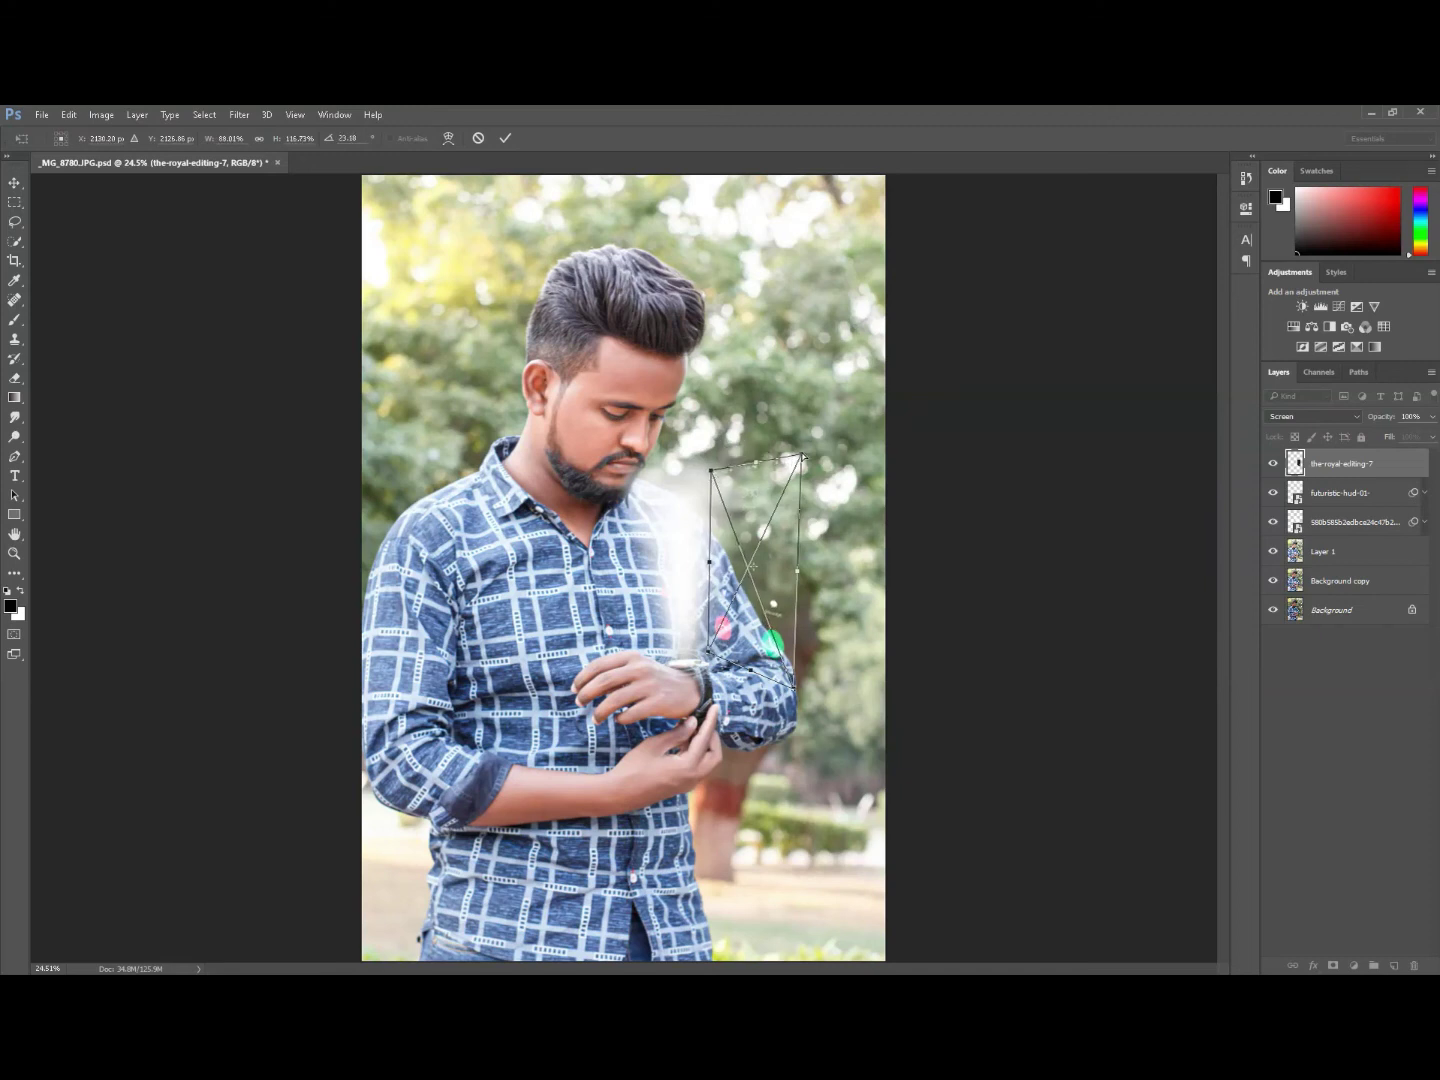
pyautogui.moveTo(805, 457); pyautogui.dragTo(803, 451)
pyautogui.moveTo(795, 692); pyautogui.dragTo(795, 690)
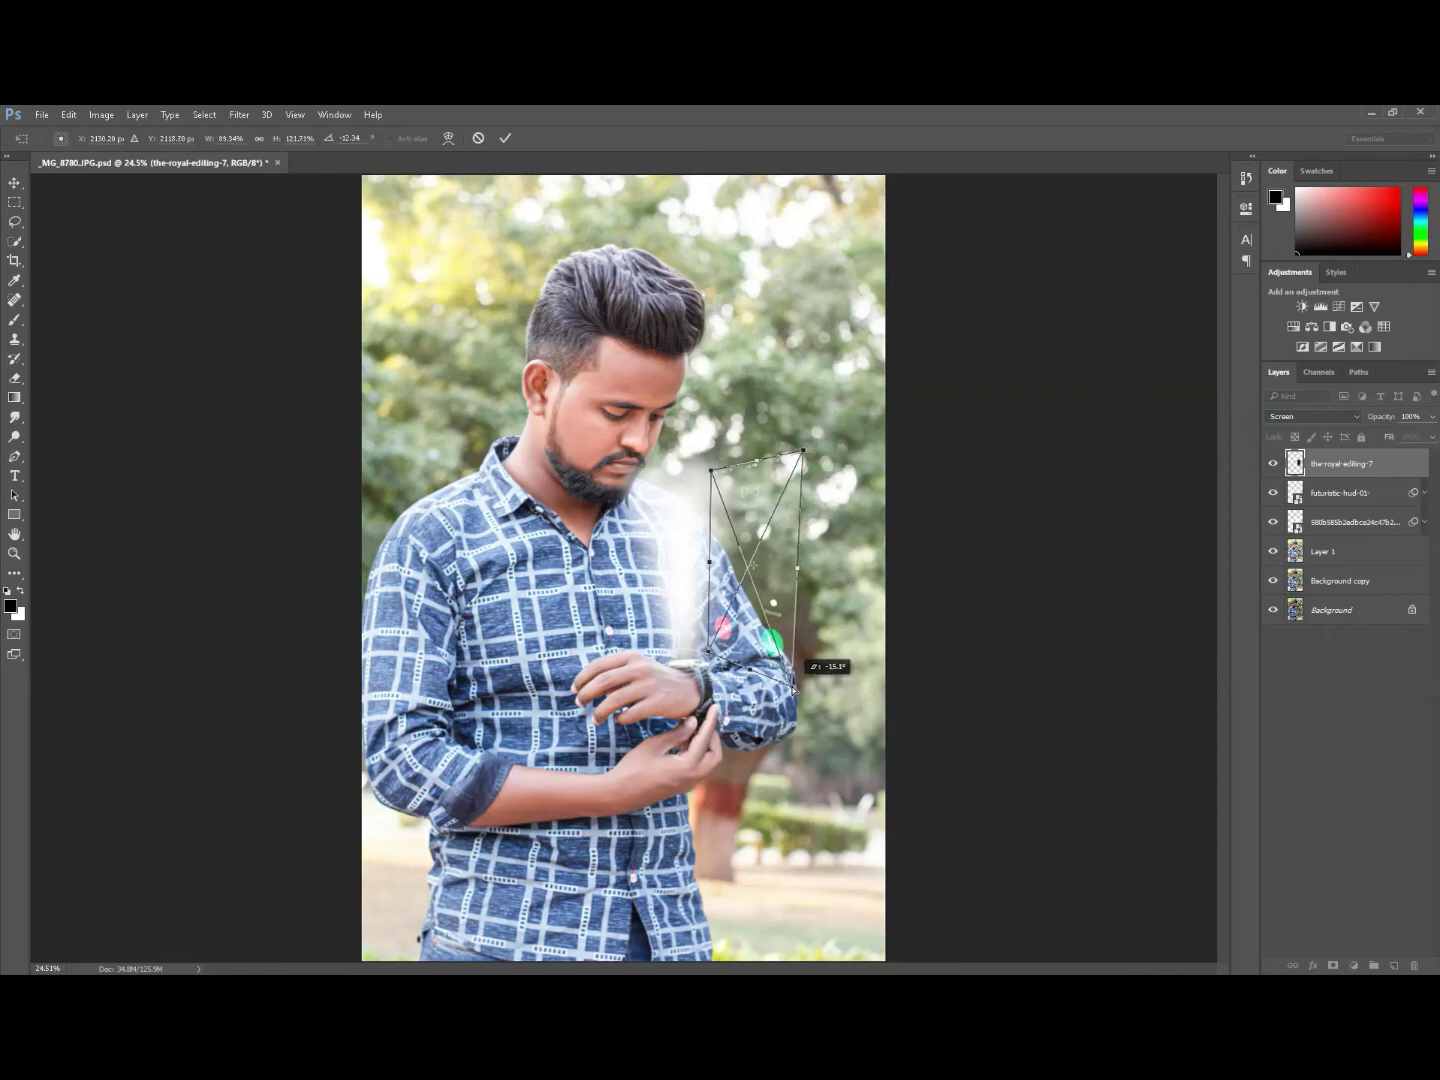
# Commit the distortion, brighten the phone overlay's midtones to about 1.34 with Levels, and shift it up slightly.
pyautogui.click(504, 138)
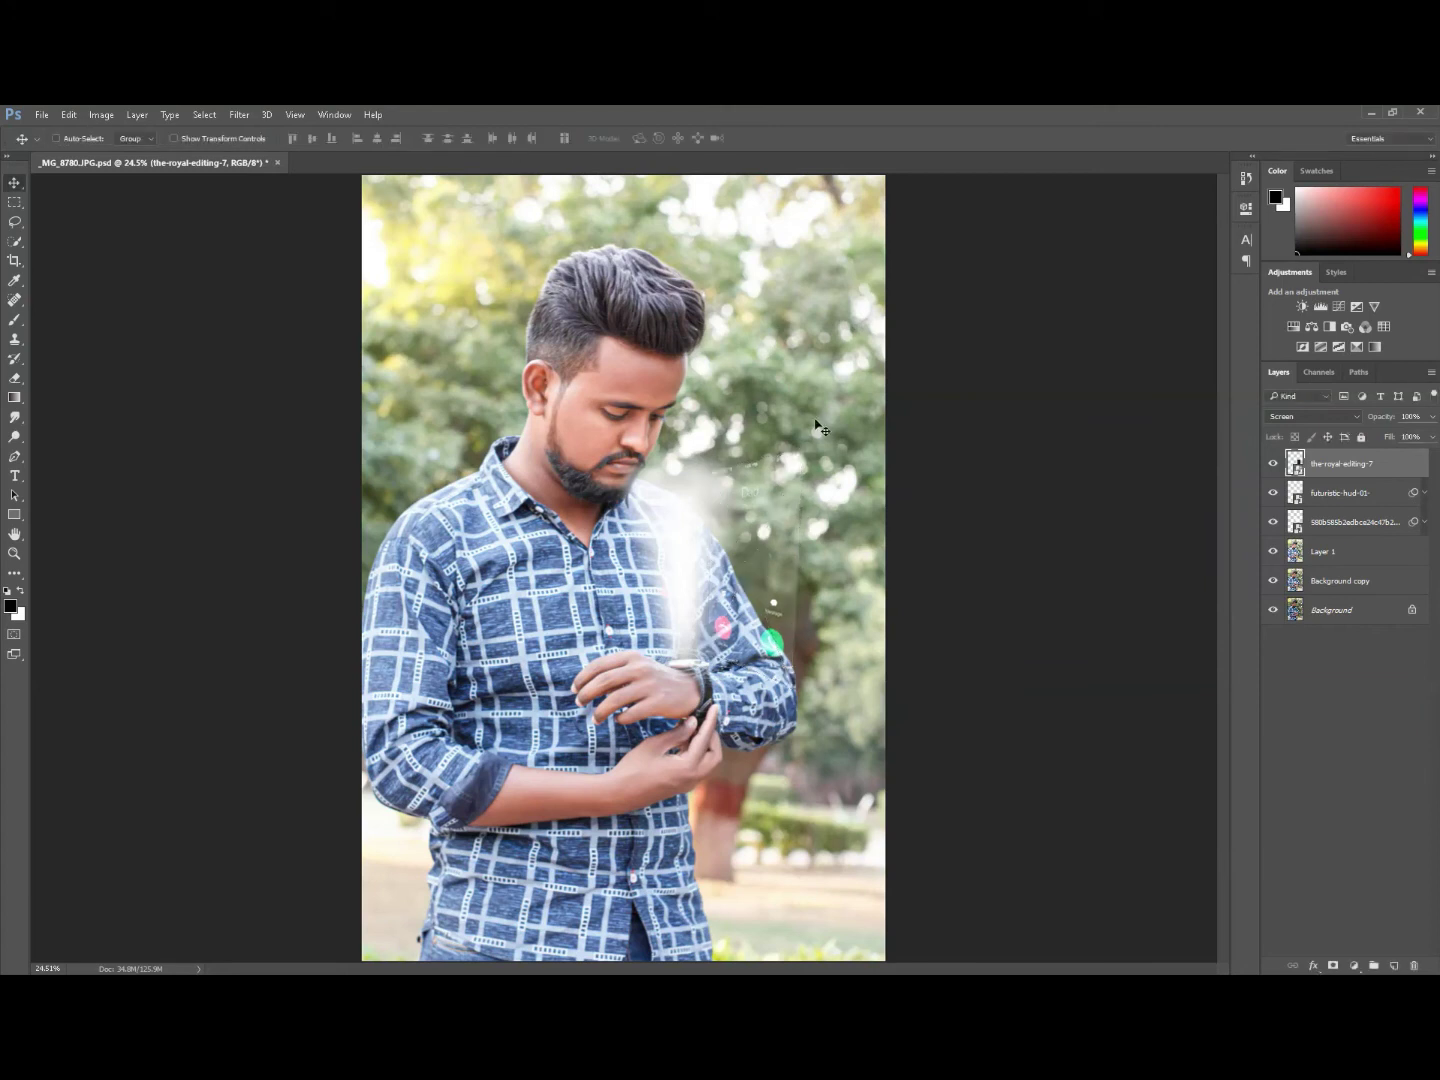
pyautogui.moveTo(765, 556); pyautogui.dragTo(775, 528)
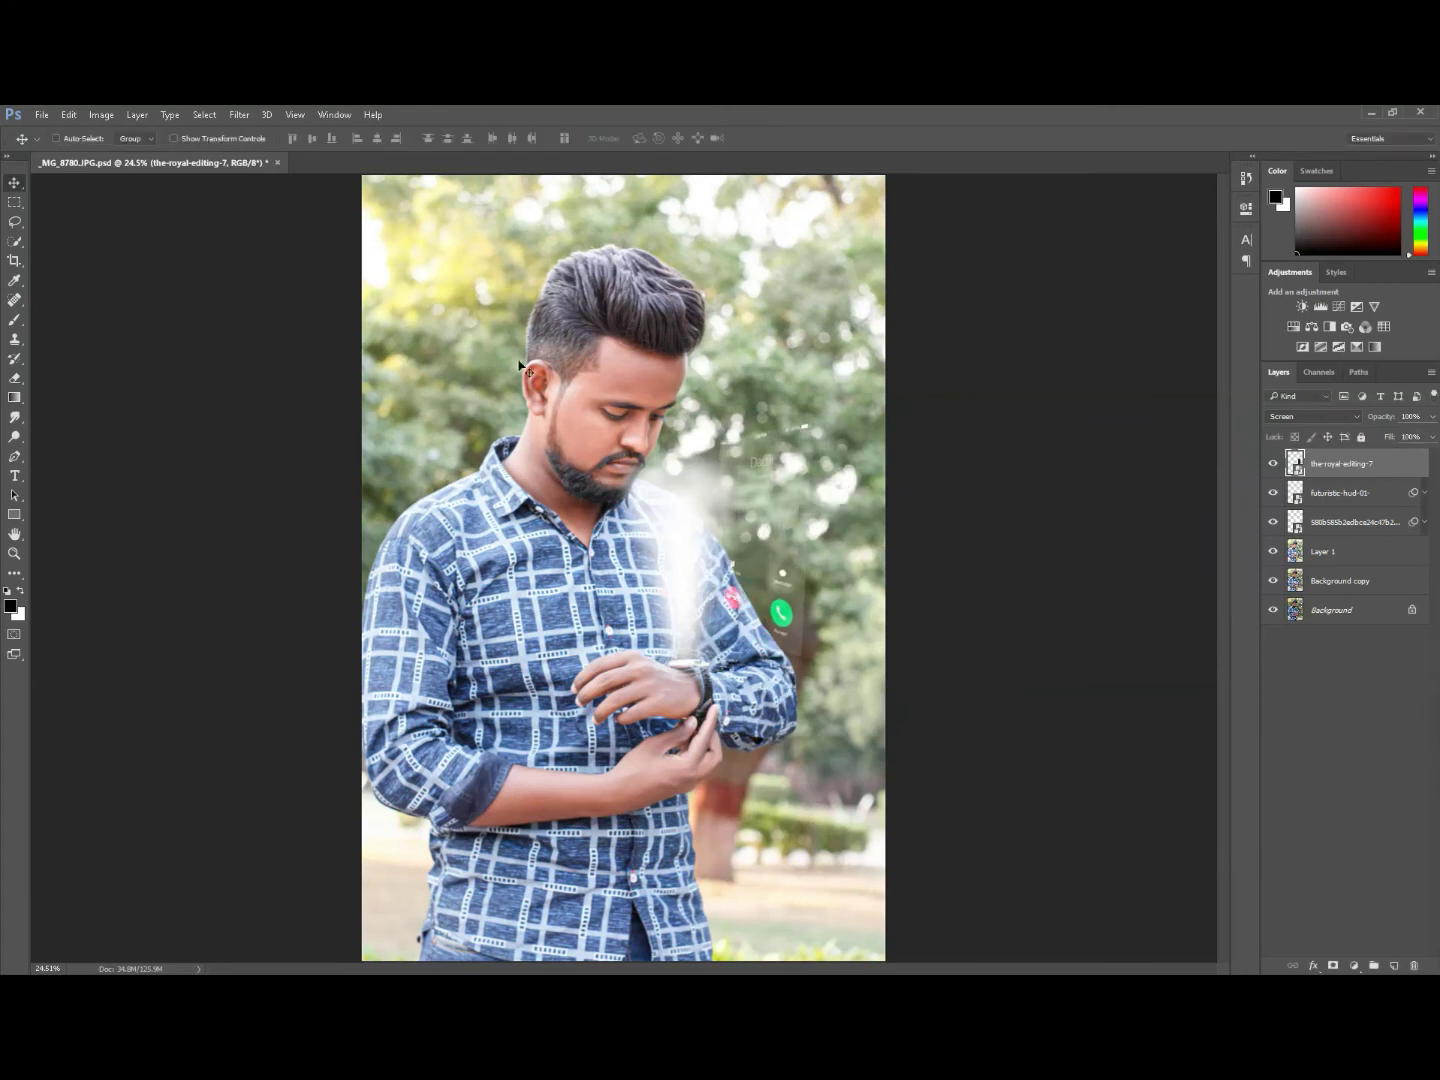
pyautogui.click(100, 115)
pyautogui.moveTo(169, 152)
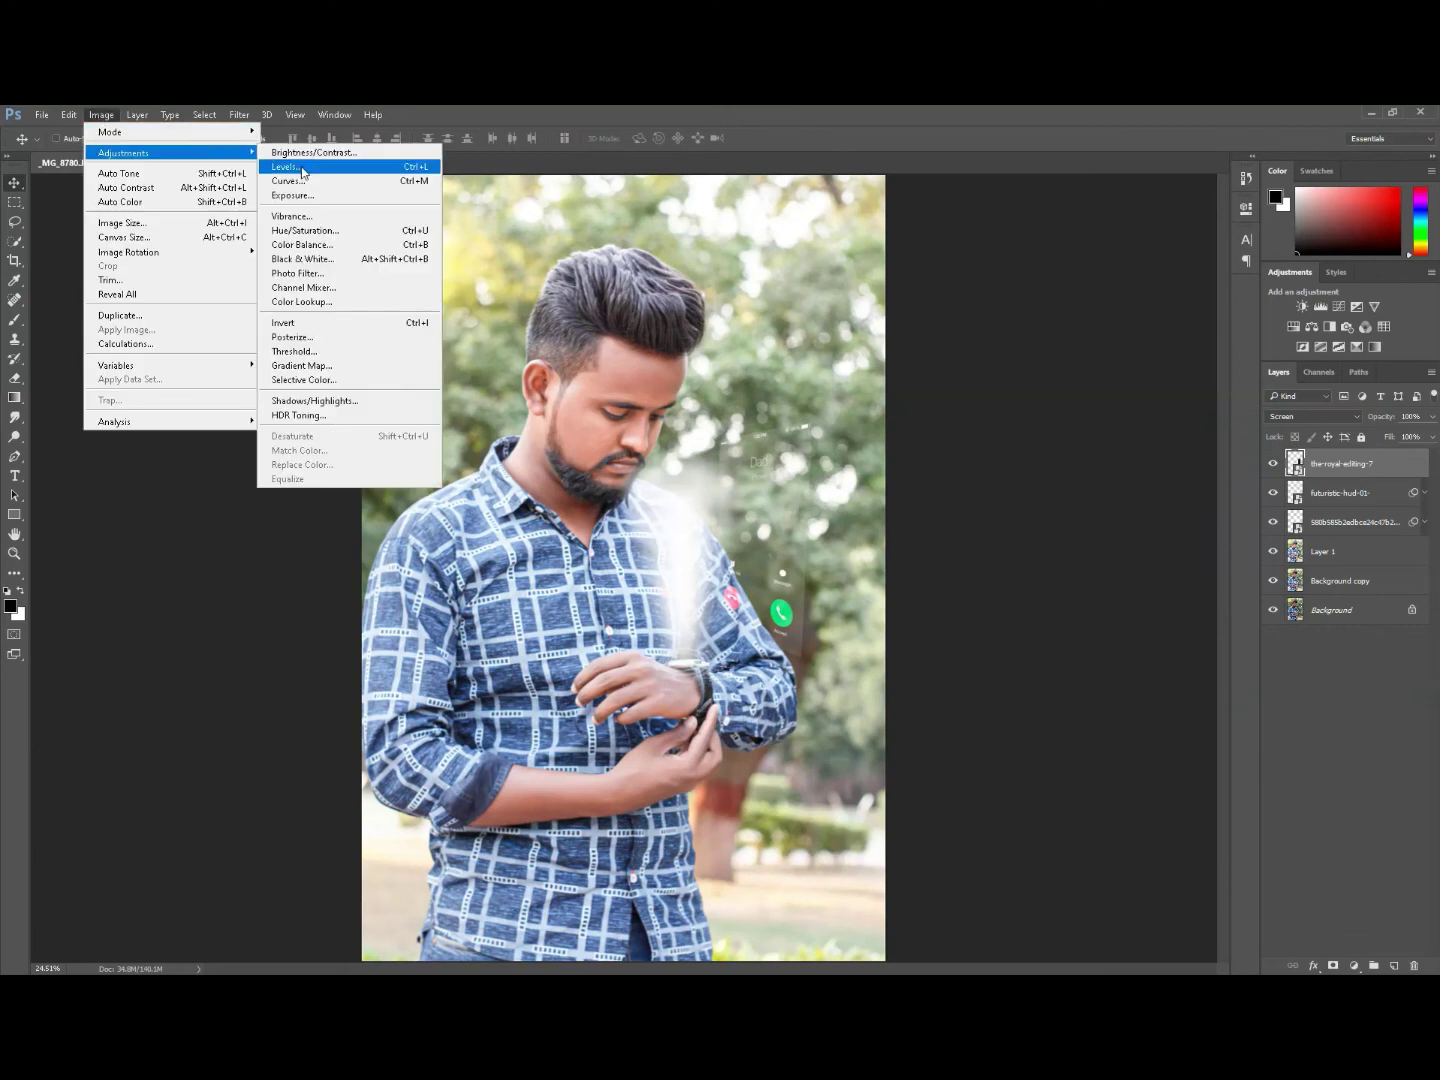
pyautogui.click(305, 166)
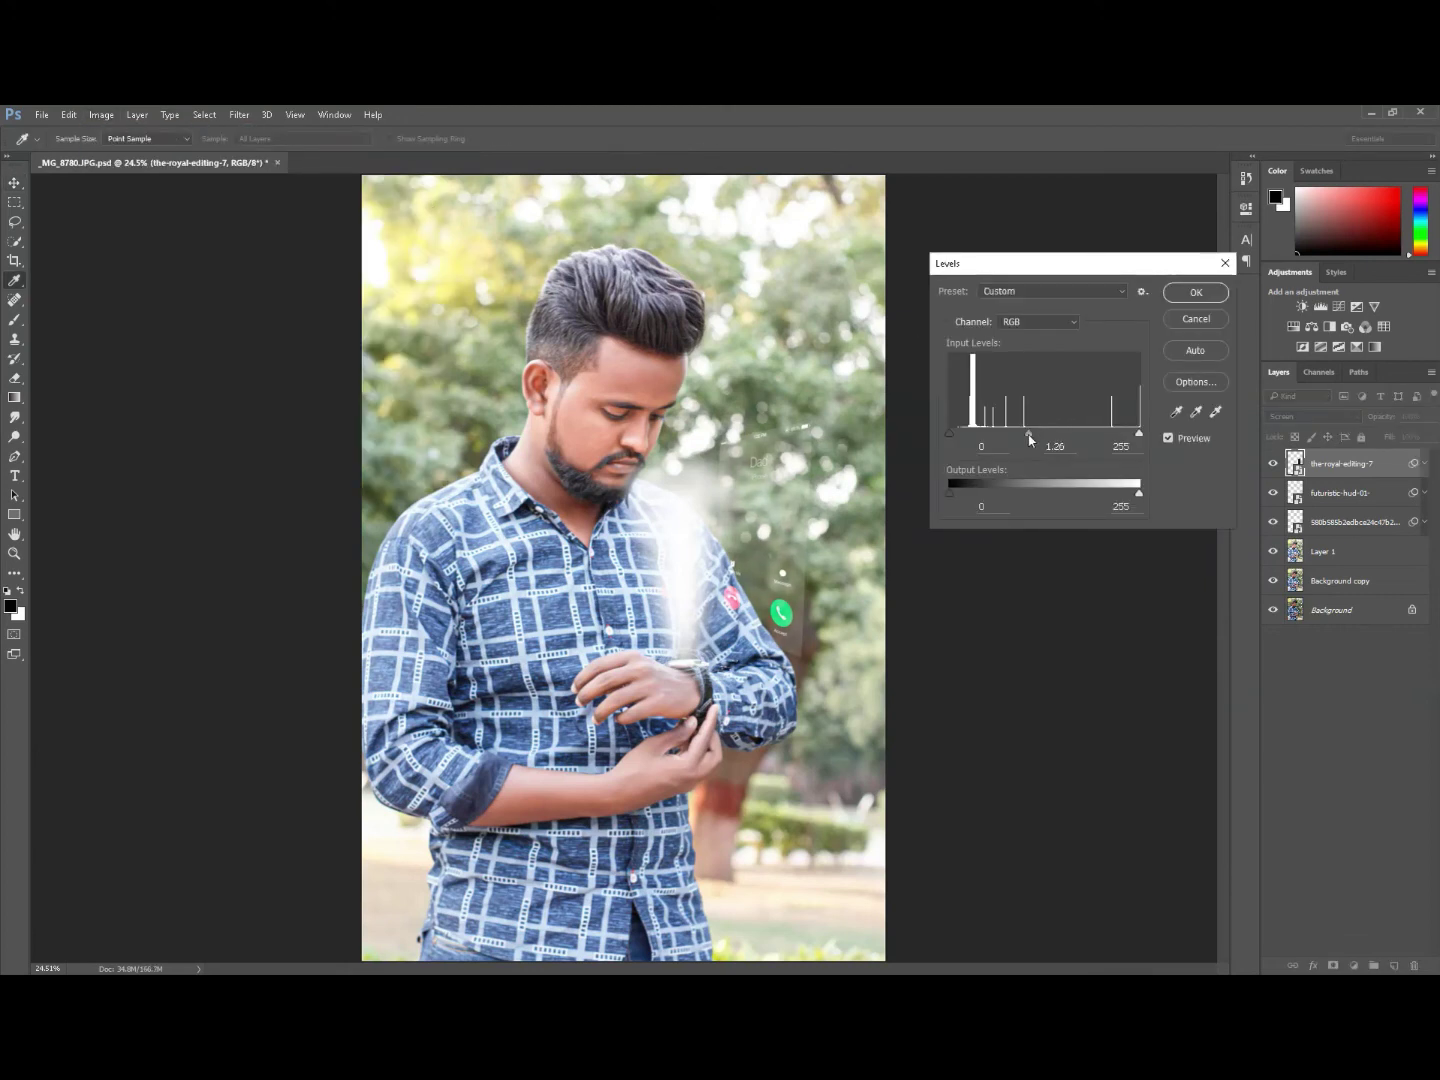
pyautogui.moveTo(1044, 434)
pyautogui.mouseDown()
pyautogui.moveTo(1023, 434)
pyautogui.moveTo(1051, 436)
pyautogui.moveTo(1038, 434)
pyautogui.mouseUp()
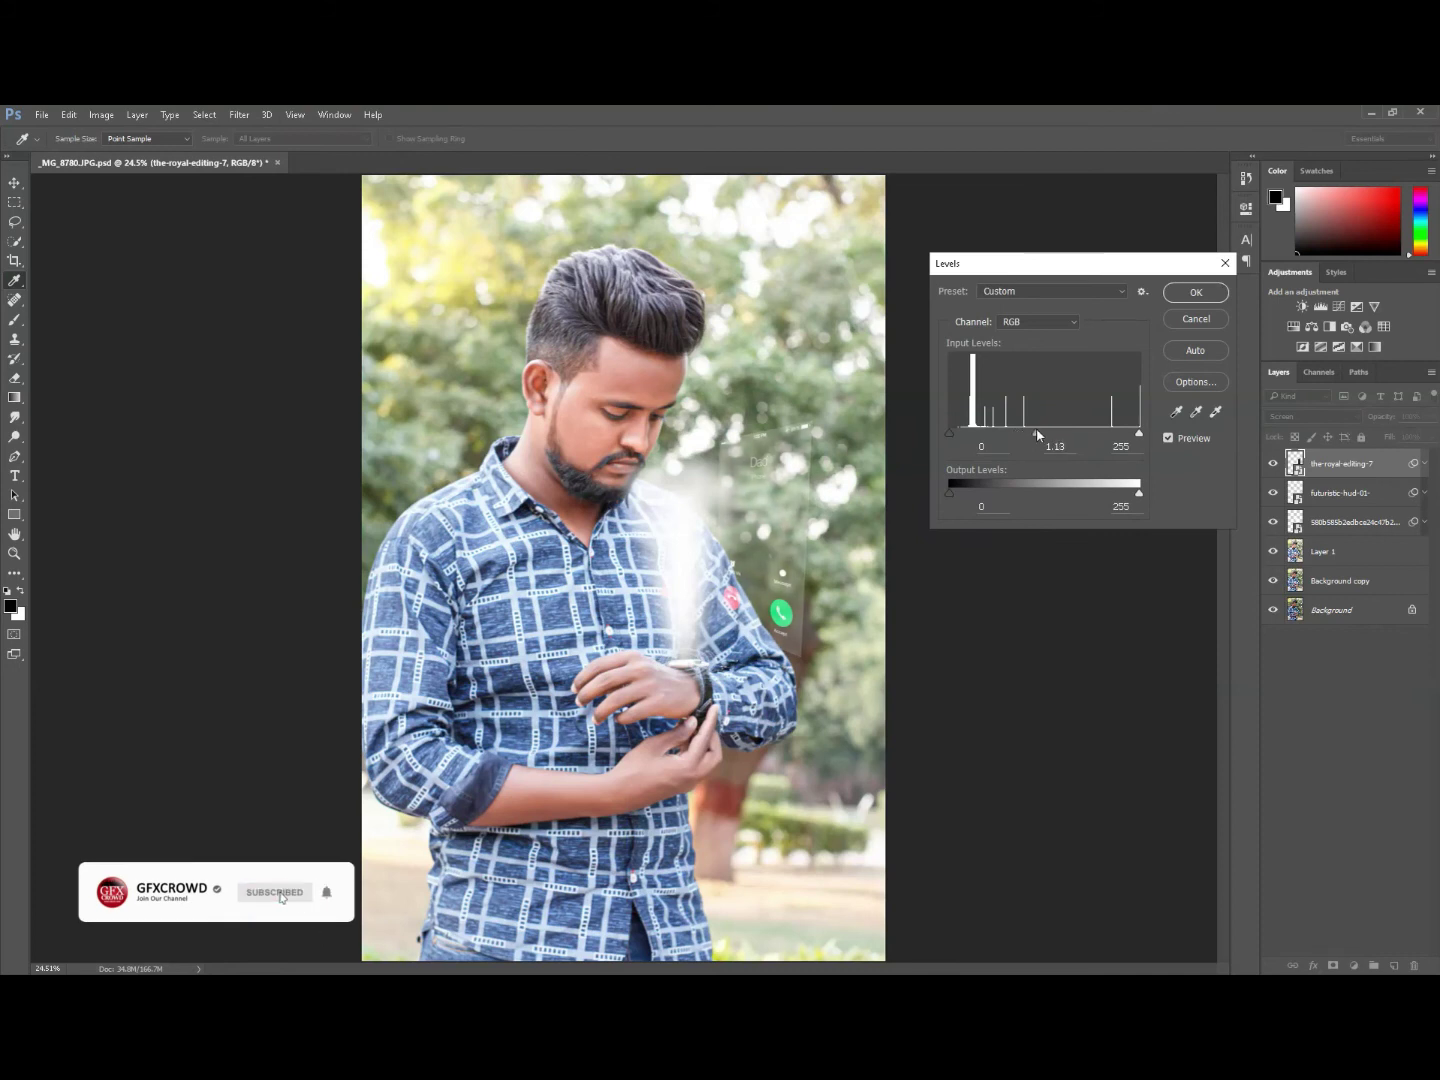
pyautogui.click(948, 434)
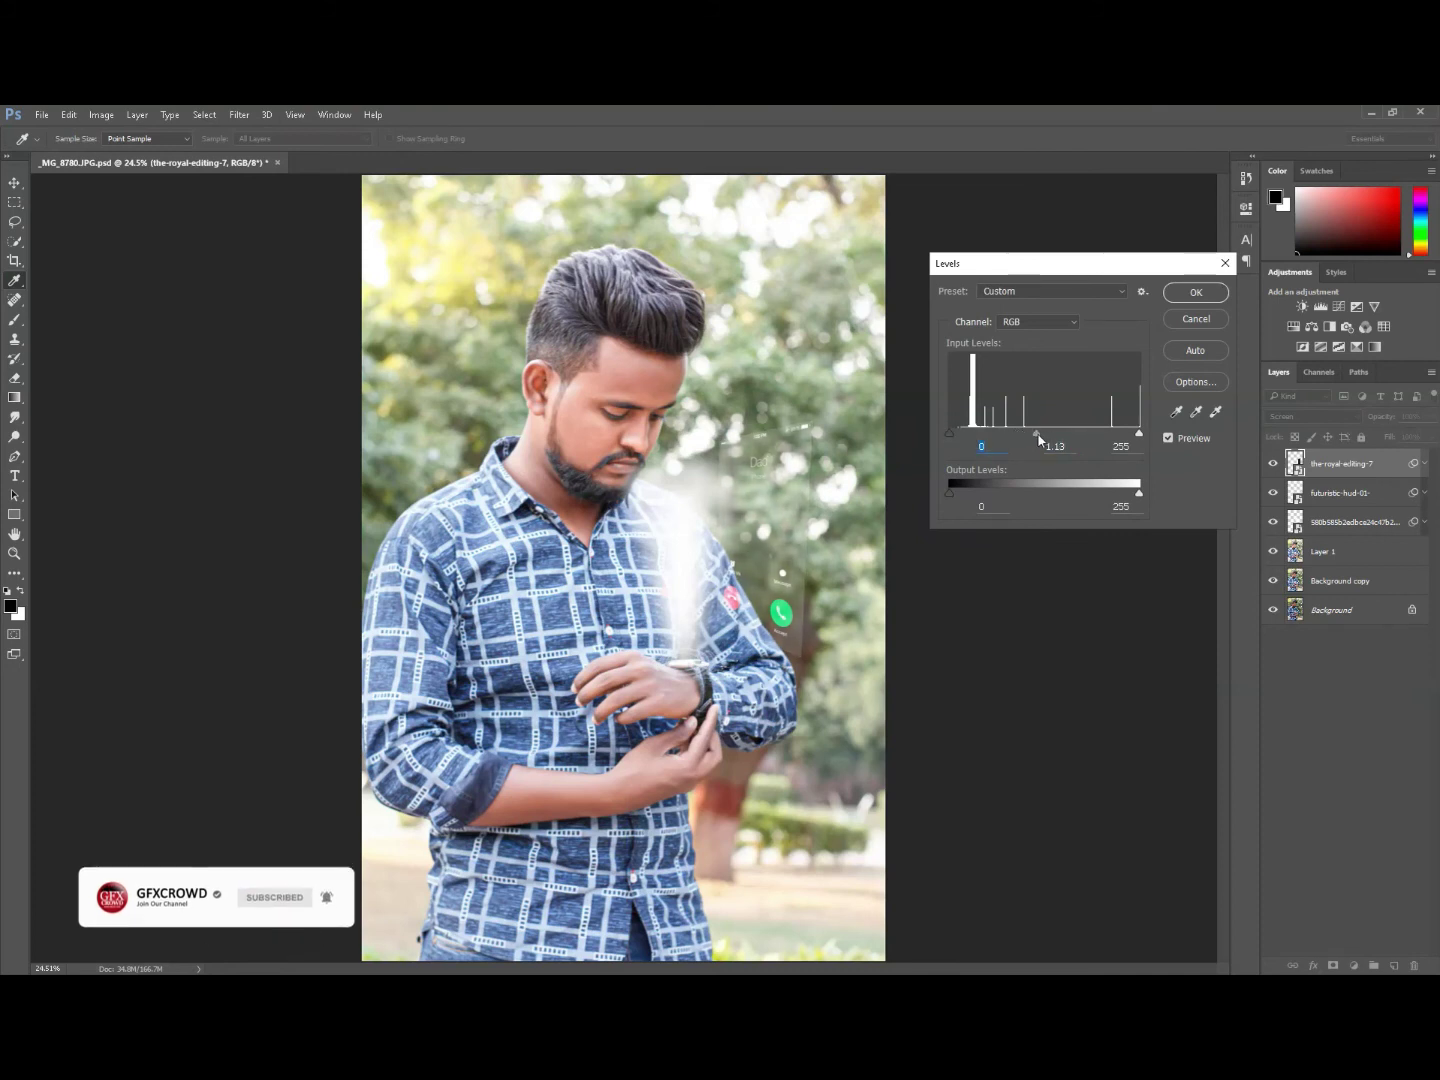
pyautogui.moveTo(1036, 434); pyautogui.dragTo(1027, 434)
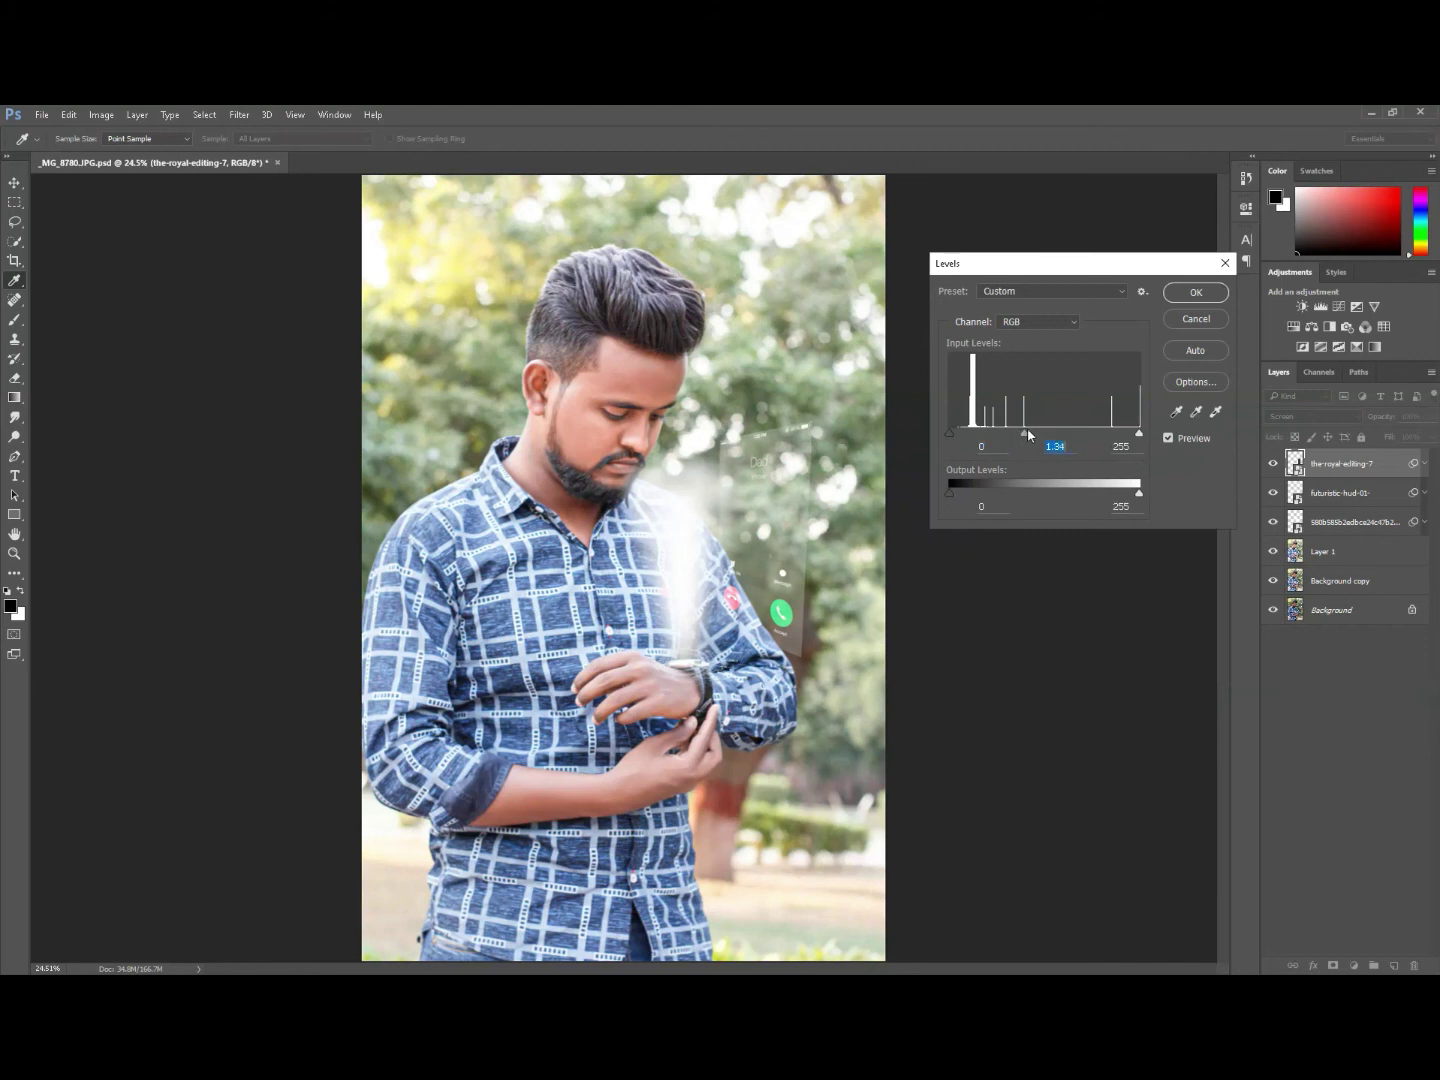
pyautogui.click(1200, 297)
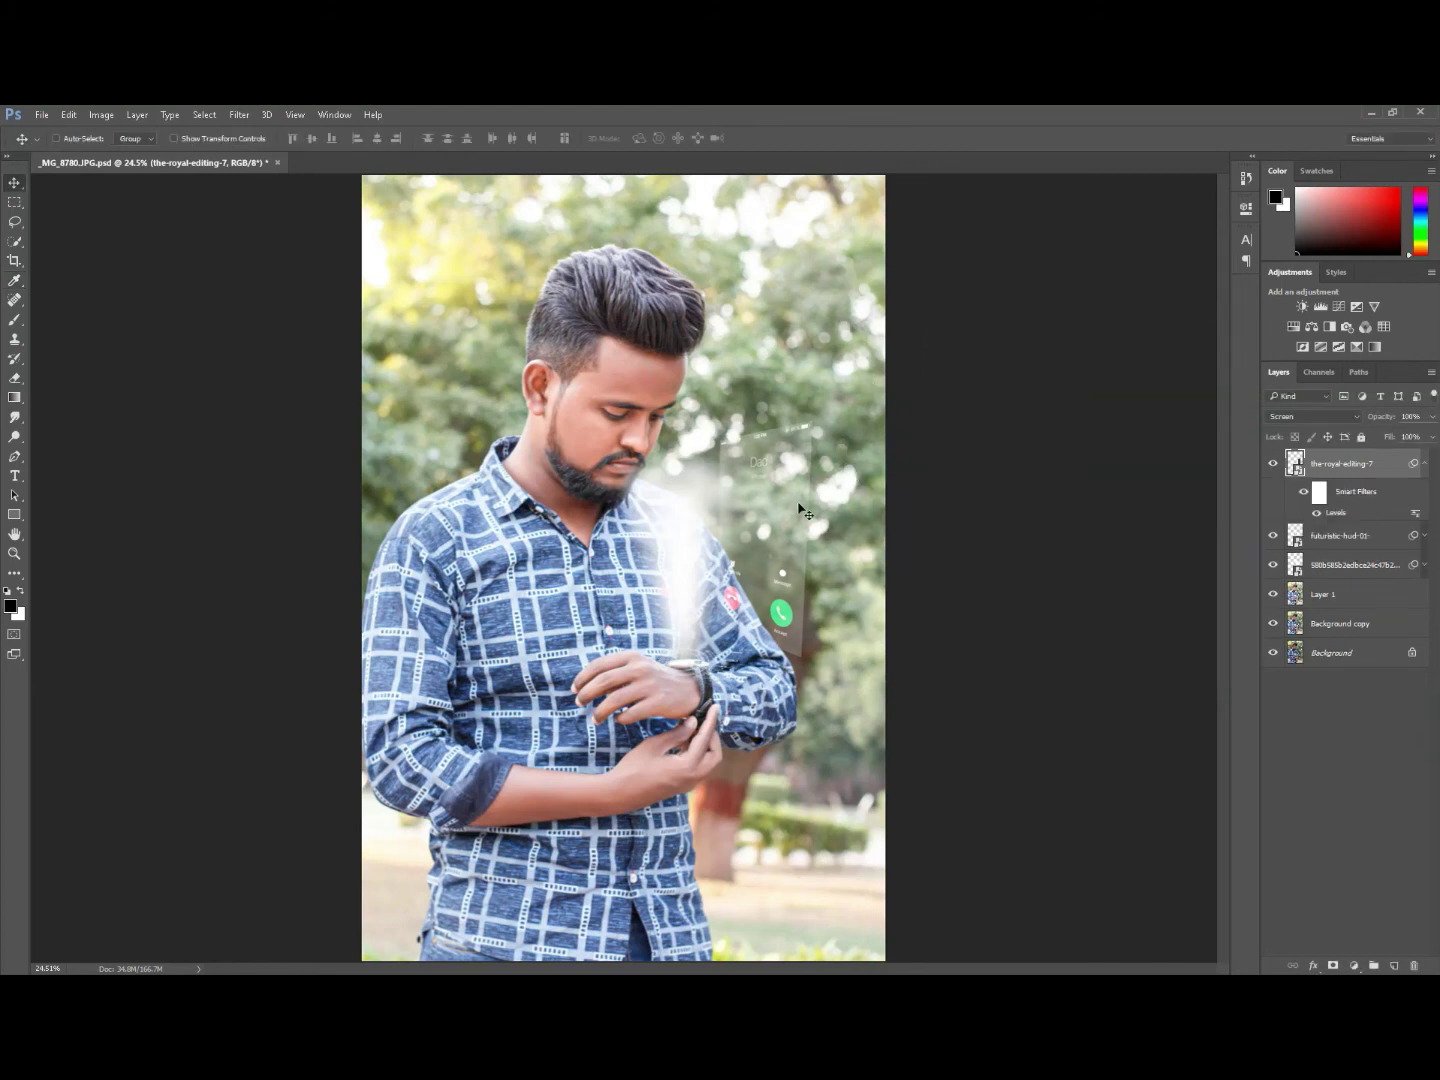
pyautogui.moveTo(798, 509); pyautogui.dragTo(805, 489)
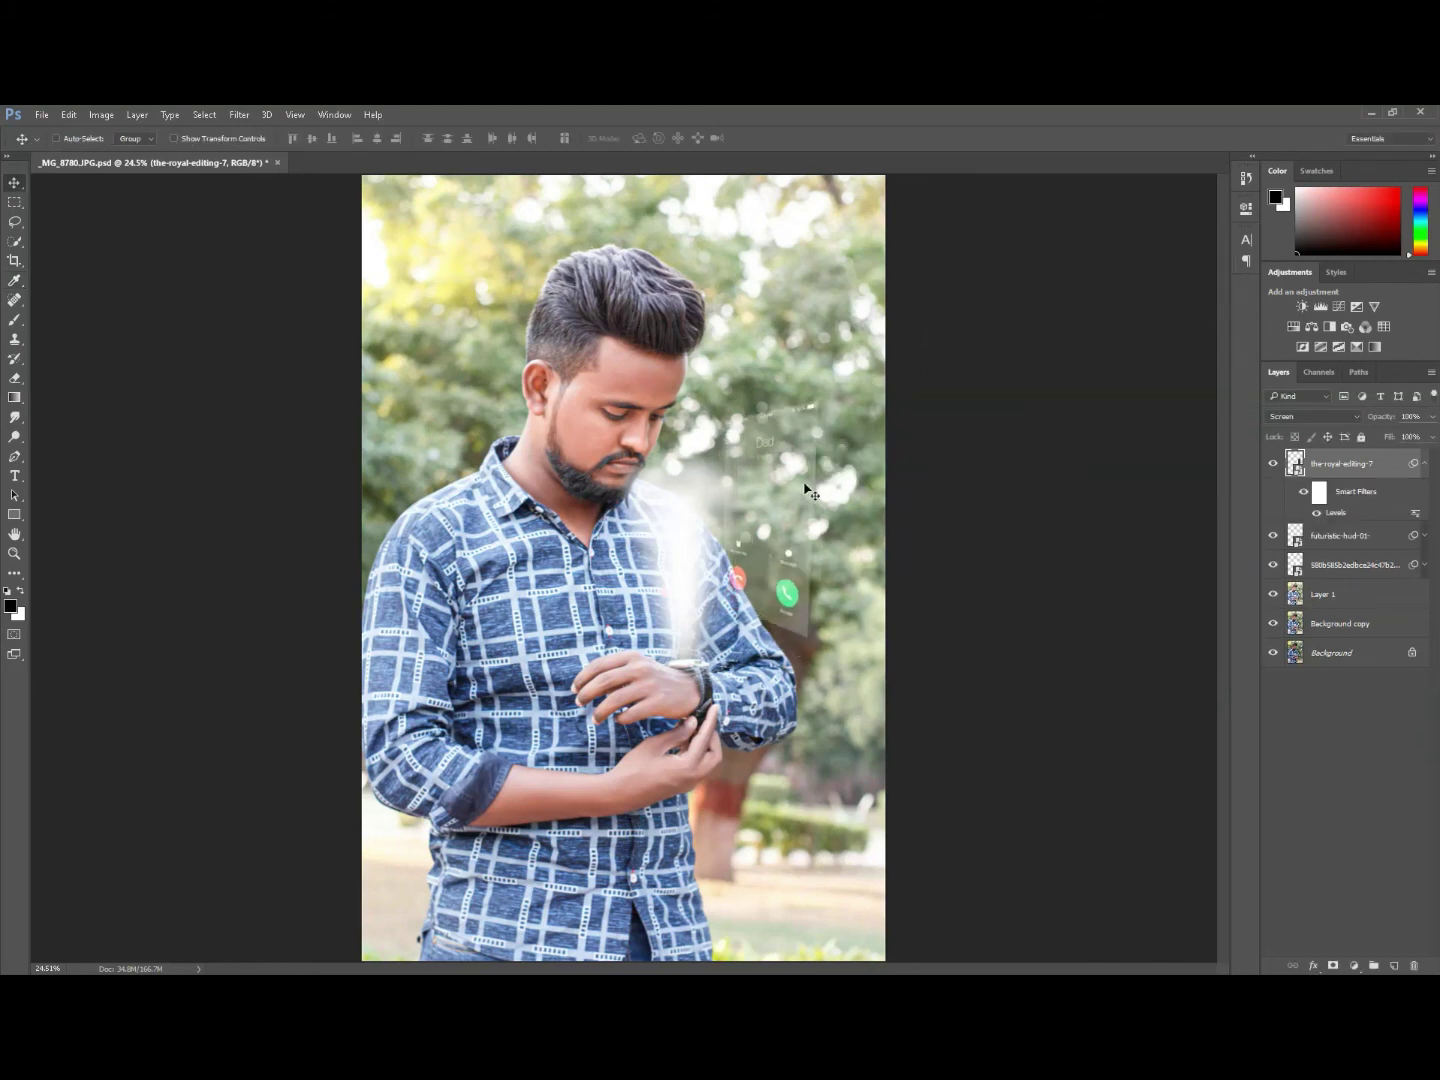
# Distort the overlay's top-right, top-left and bottom-right corners into a tilted panel, commit, and nudge it right.
pyautogui.click(75, 116)
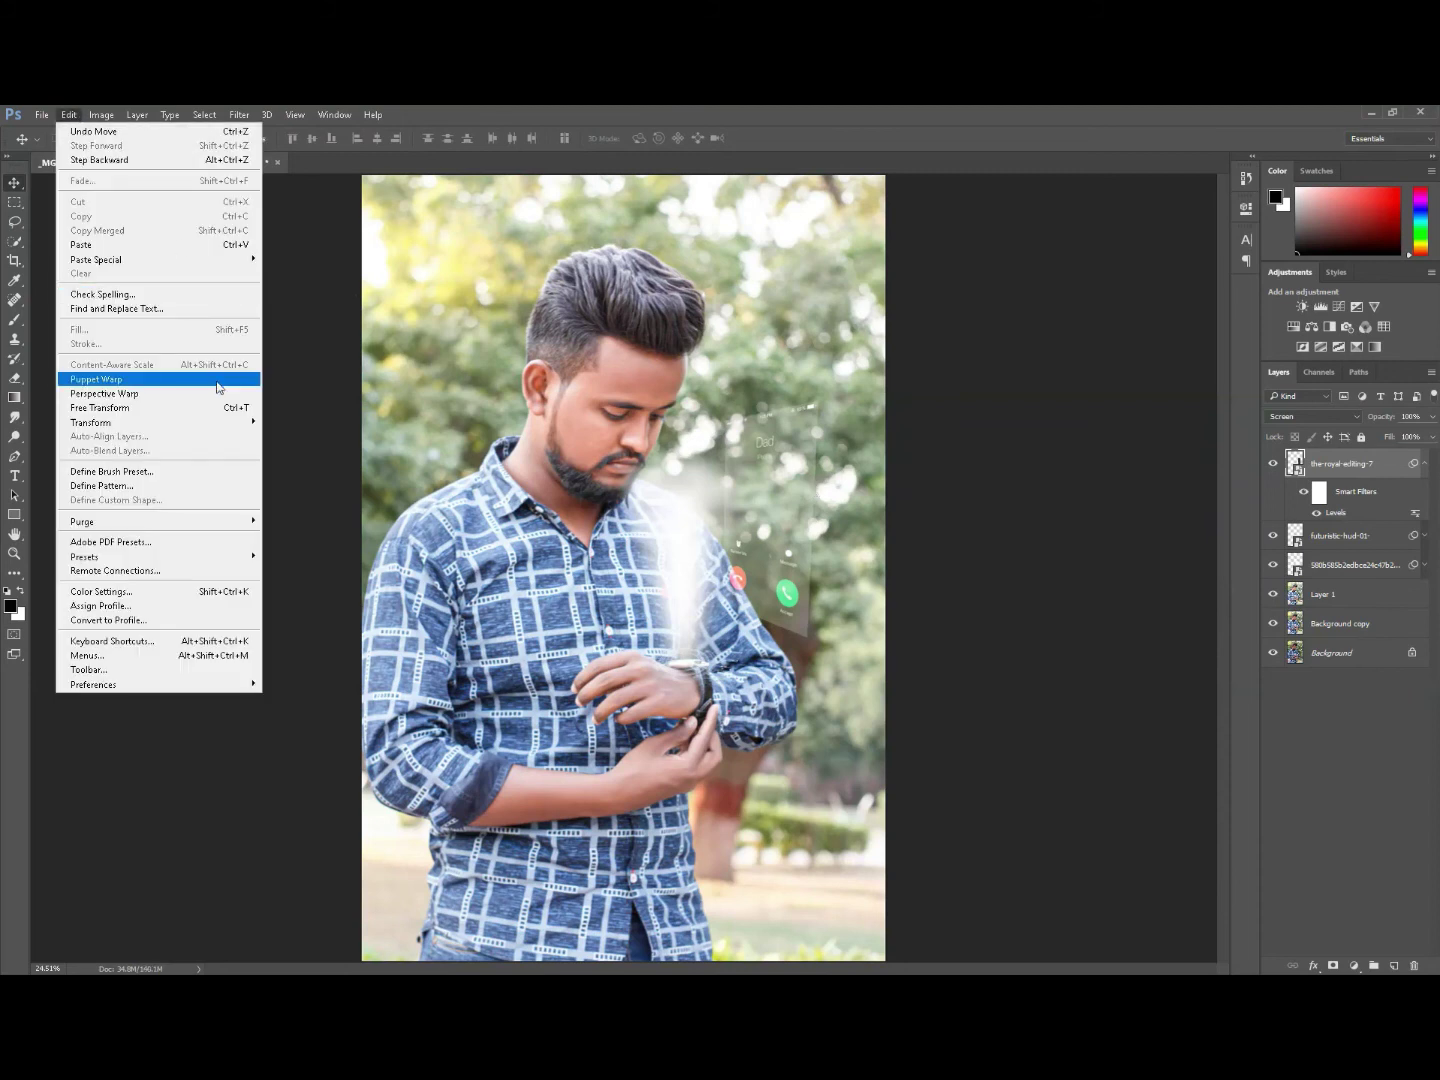
pyautogui.click(218, 405)
pyautogui.click(755, 446)
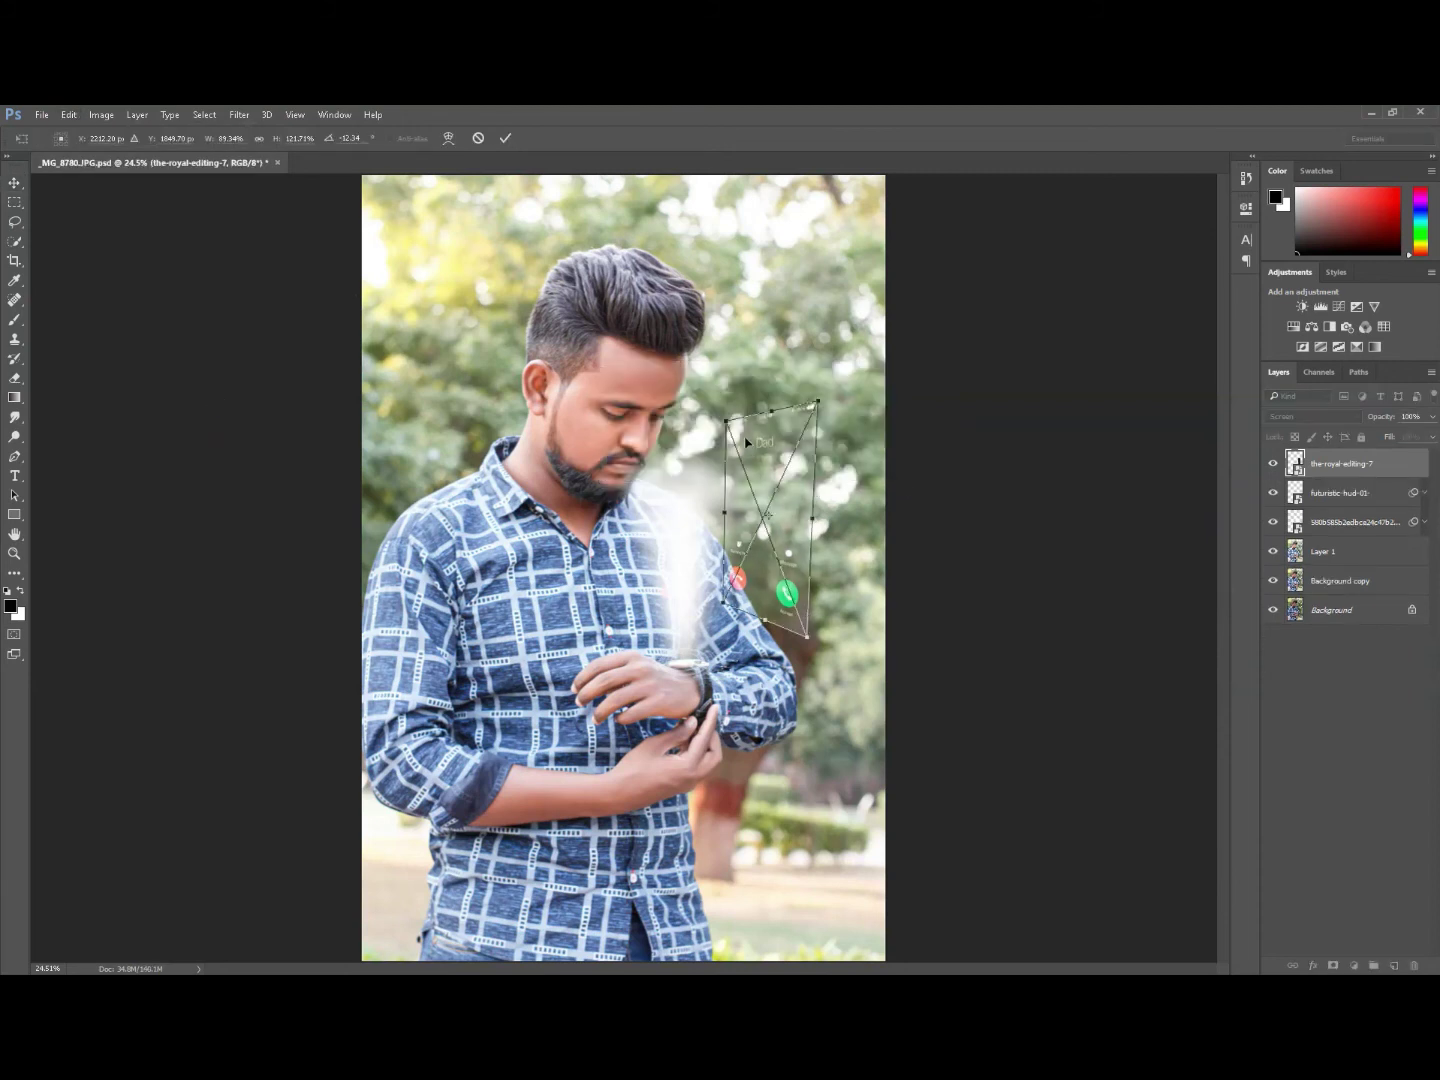
pyautogui.click(68, 114)
pyautogui.moveTo(90, 422)
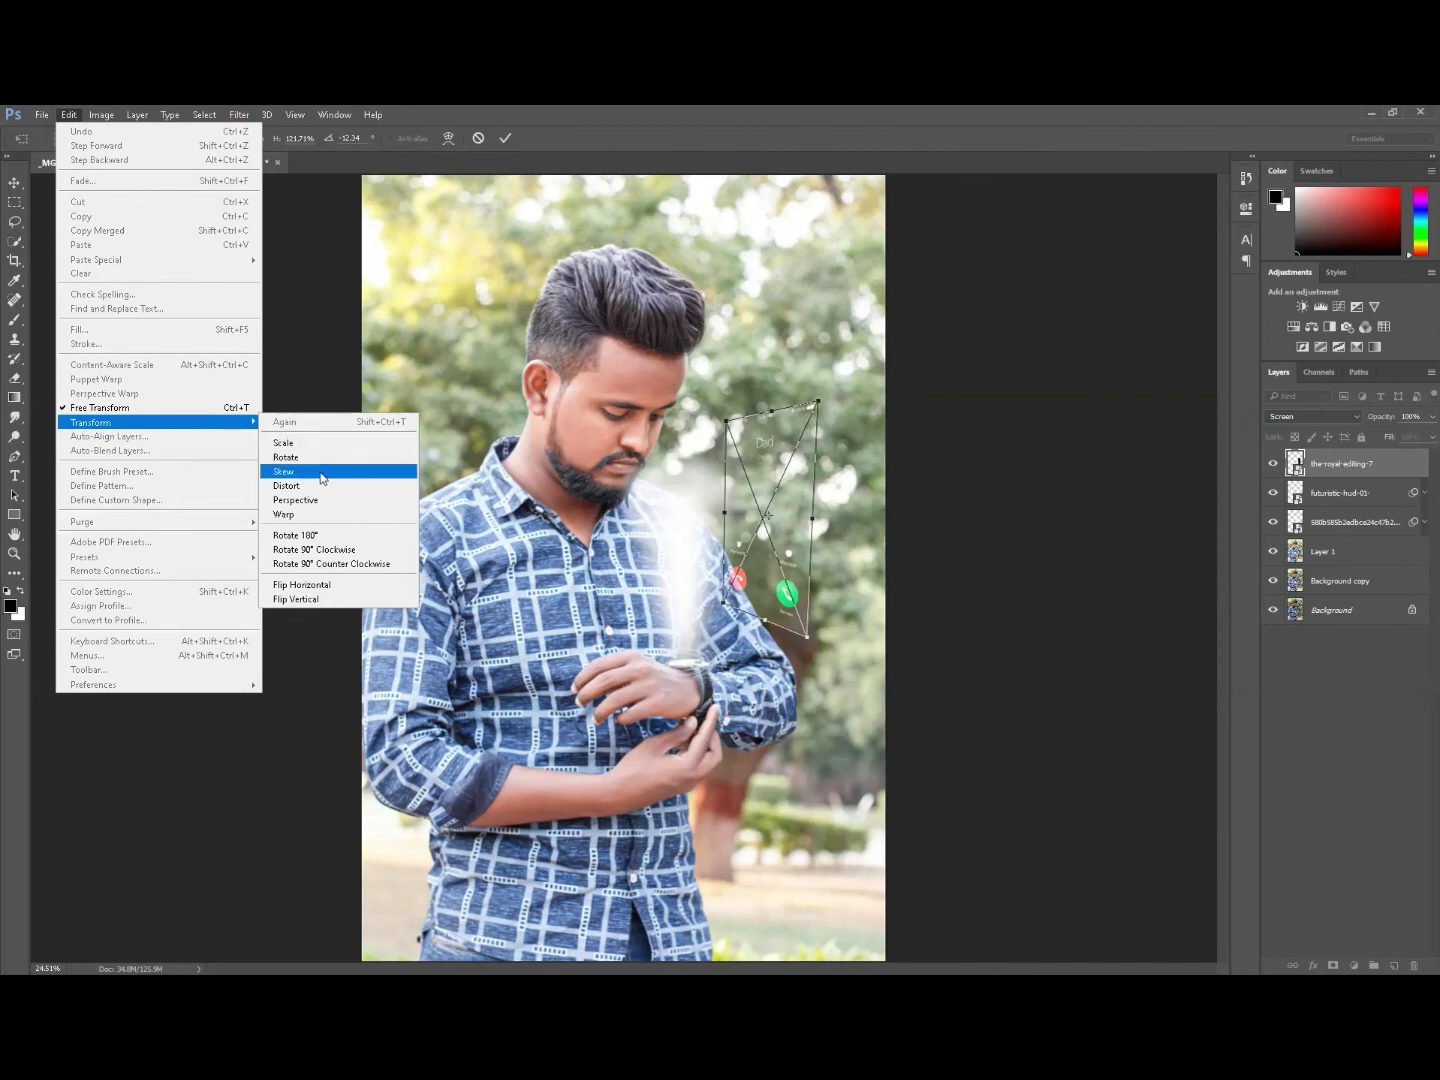
pyautogui.click(388, 469)
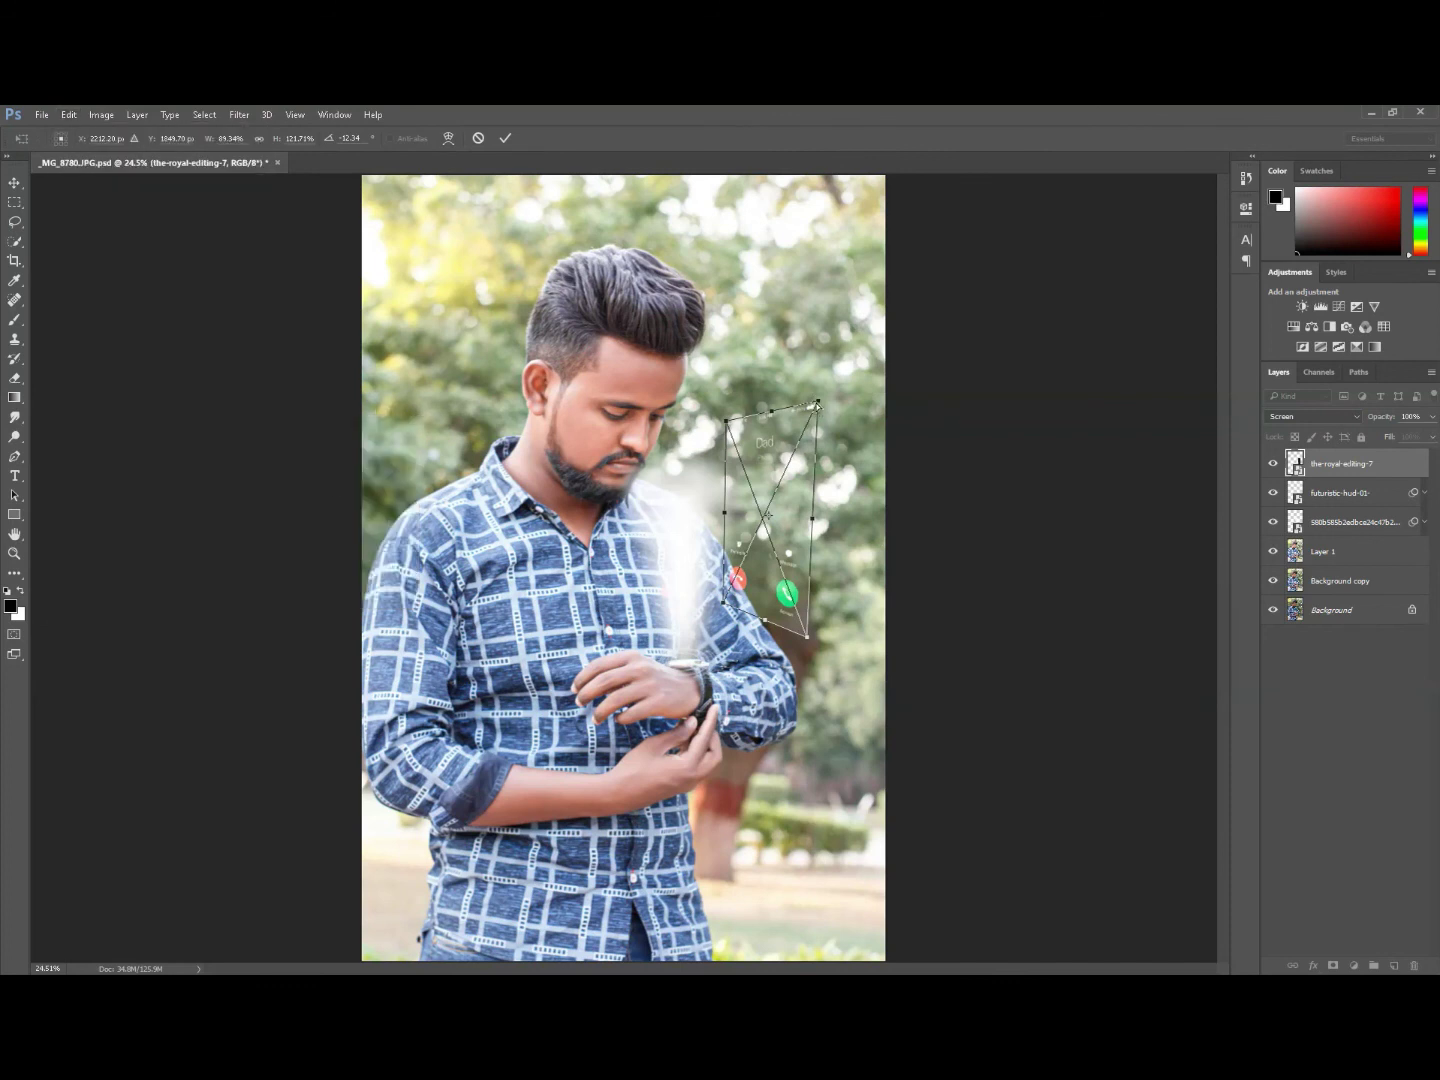
pyautogui.moveTo(818, 404); pyautogui.dragTo(812, 394)
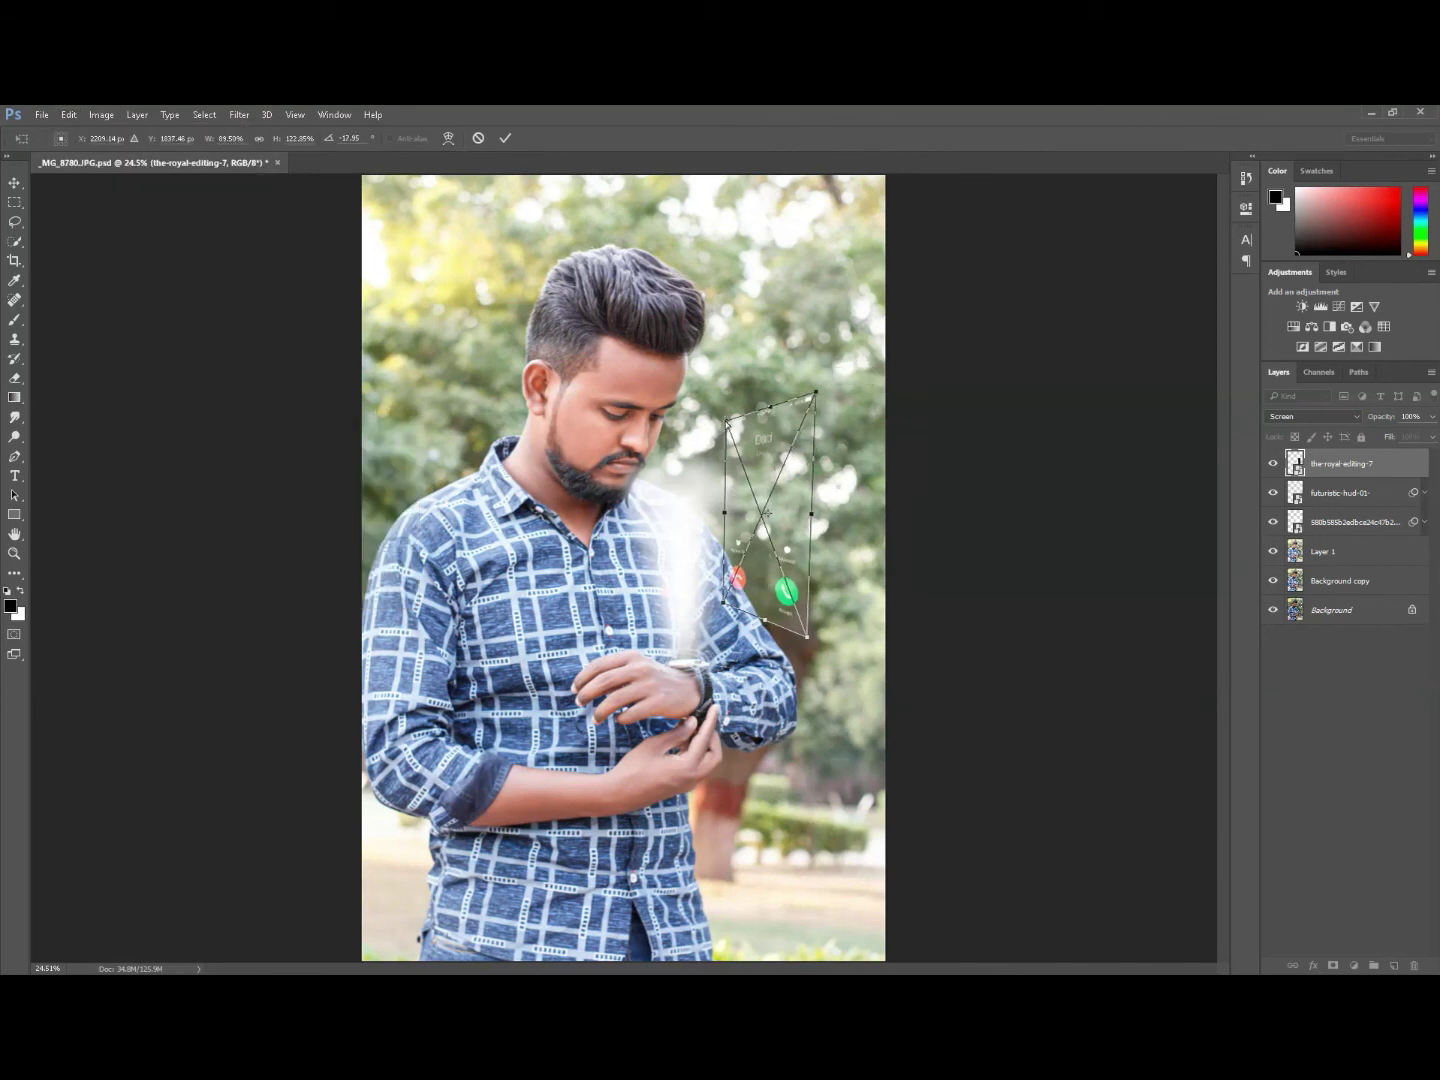
pyautogui.moveTo(727, 424); pyautogui.dragTo(728, 413)
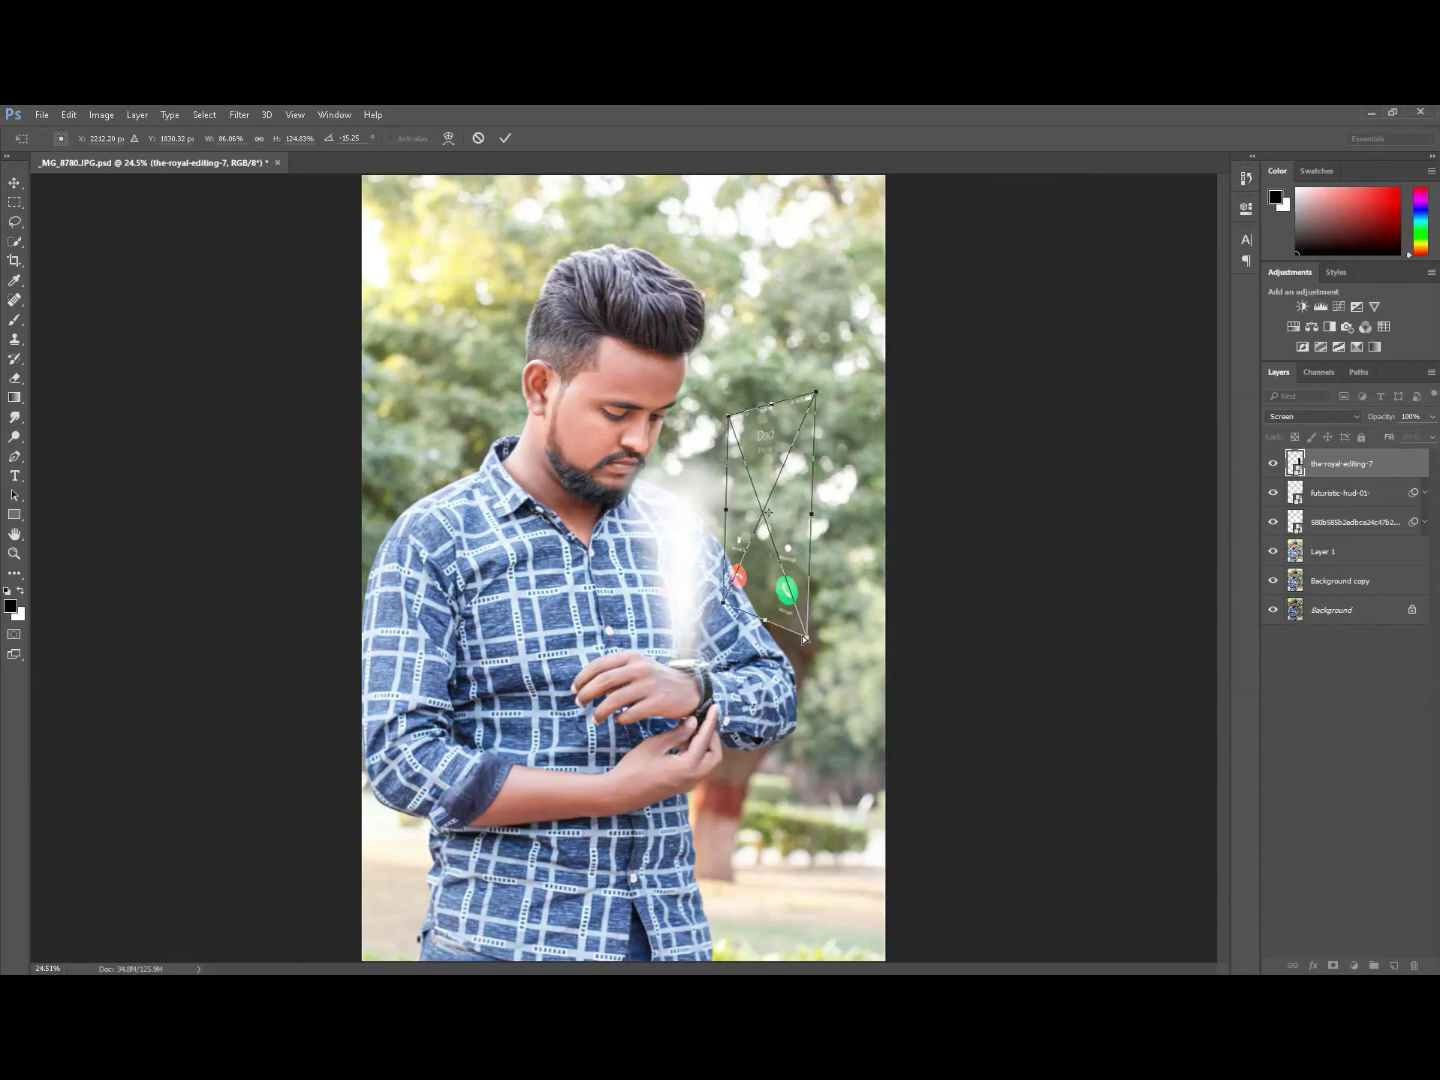
pyautogui.moveTo(805, 638); pyautogui.dragTo(806, 632)
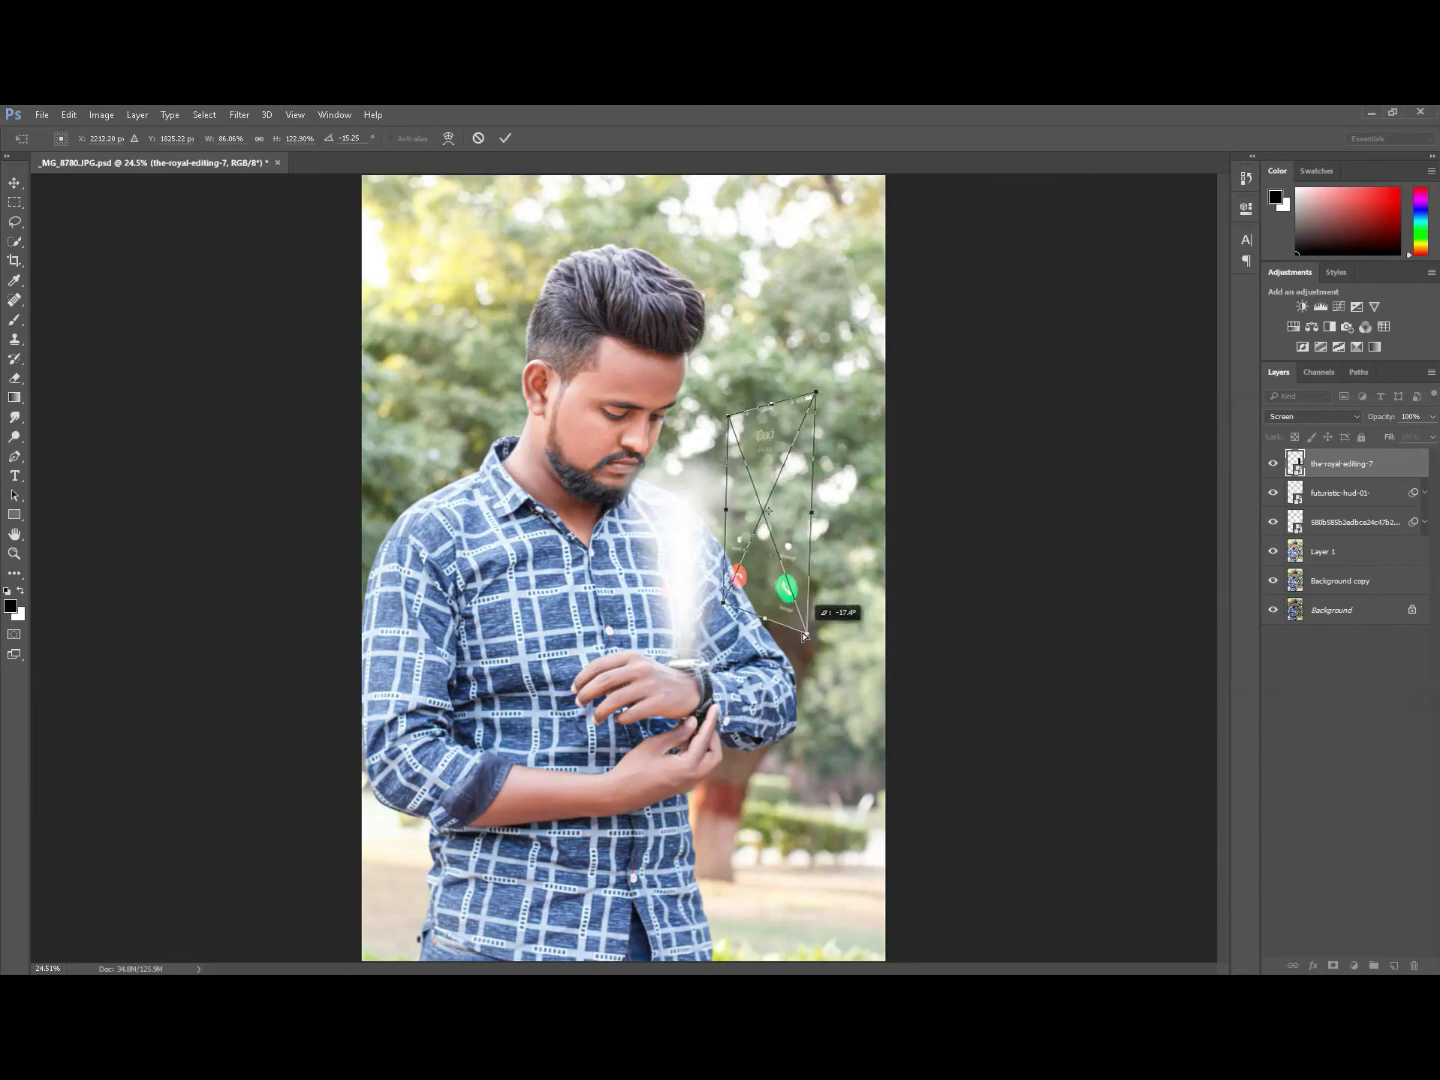
pyautogui.click(507, 142)
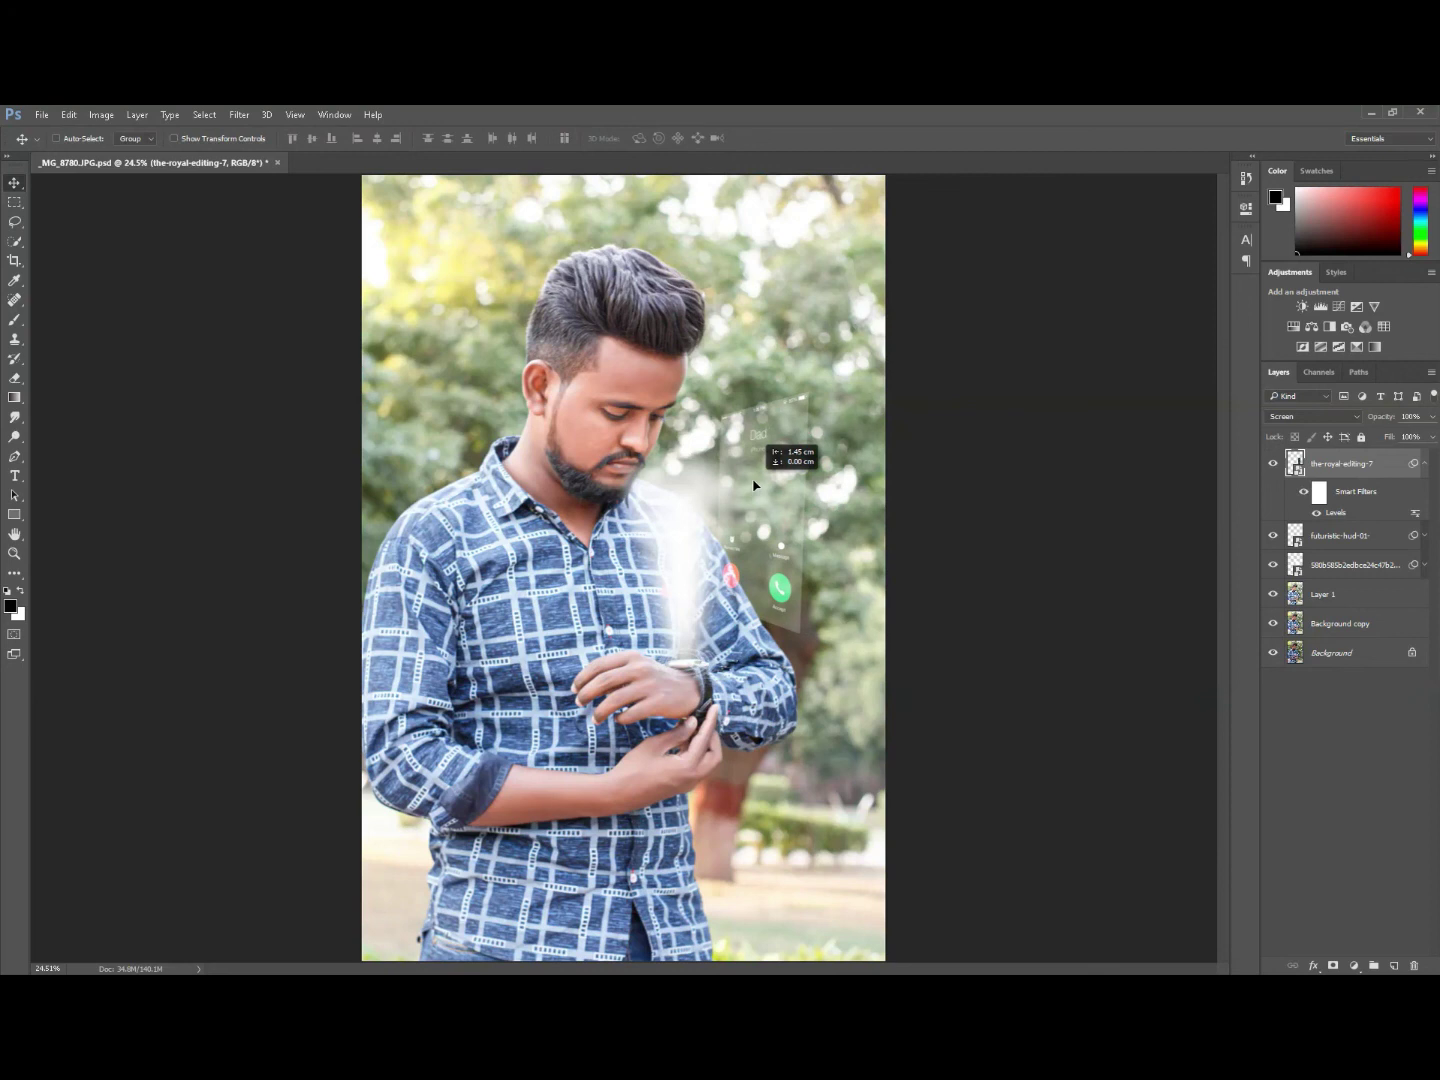
pyautogui.moveTo(754, 485); pyautogui.dragTo(755, 487)
# Select all, copy merged and paste in place as Layer 2, then launch the Camera Raw Filter.
pyautogui.click(204, 115)
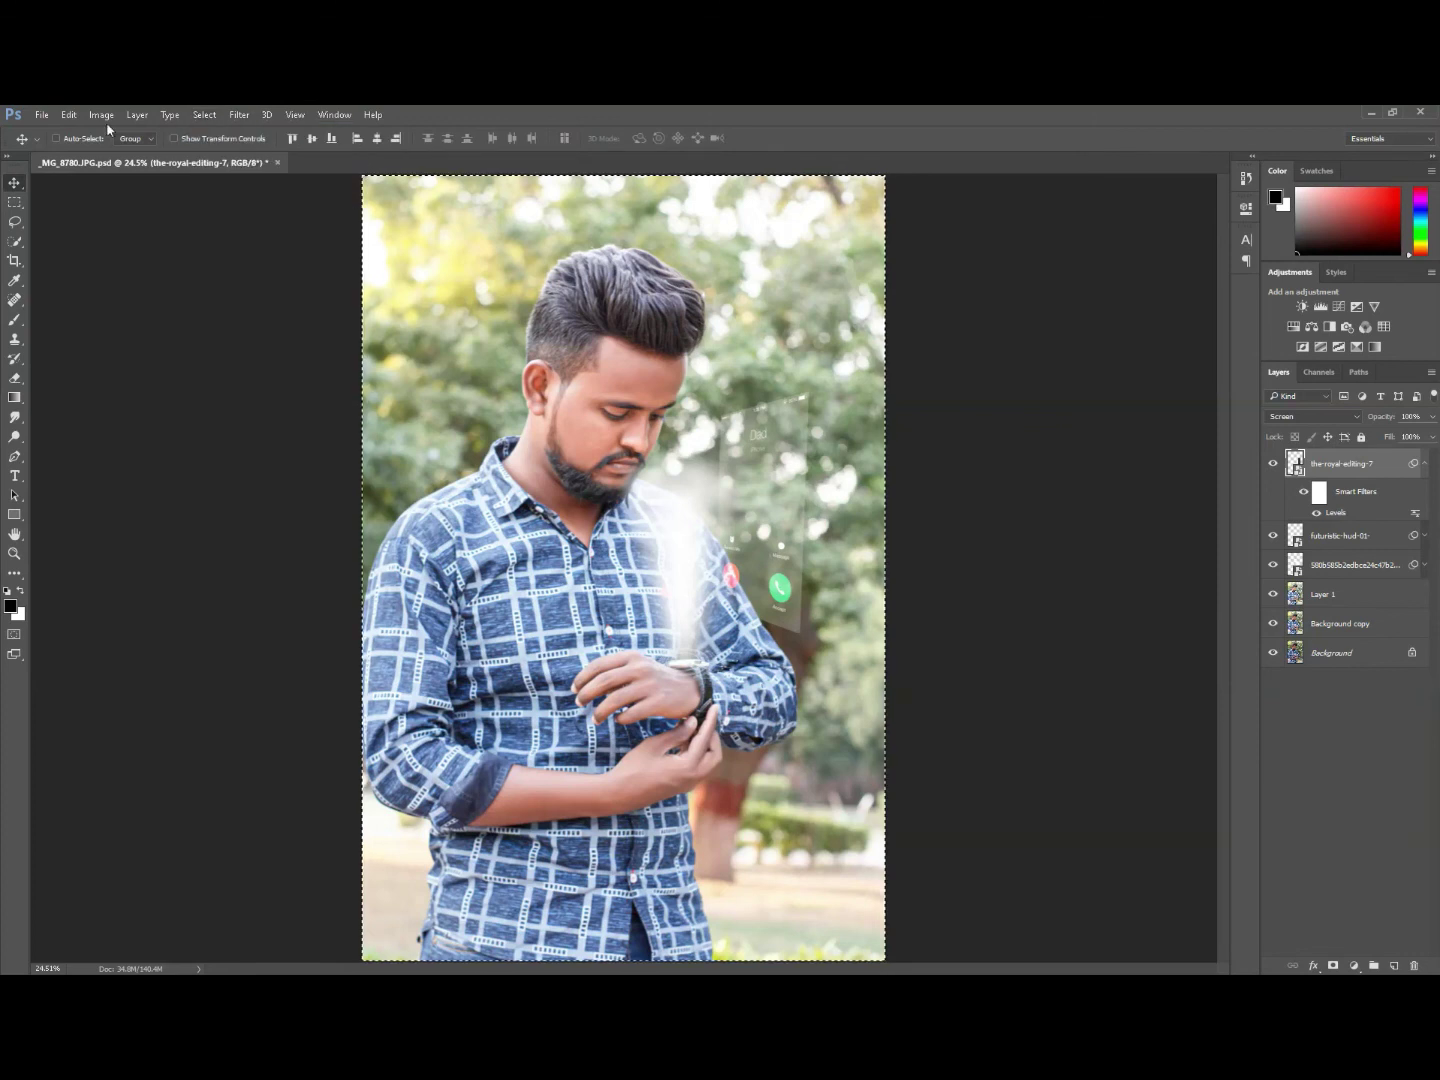
pyautogui.click(69, 115)
pyautogui.click(150, 231)
pyautogui.click(72, 116)
pyautogui.moveTo(97, 259)
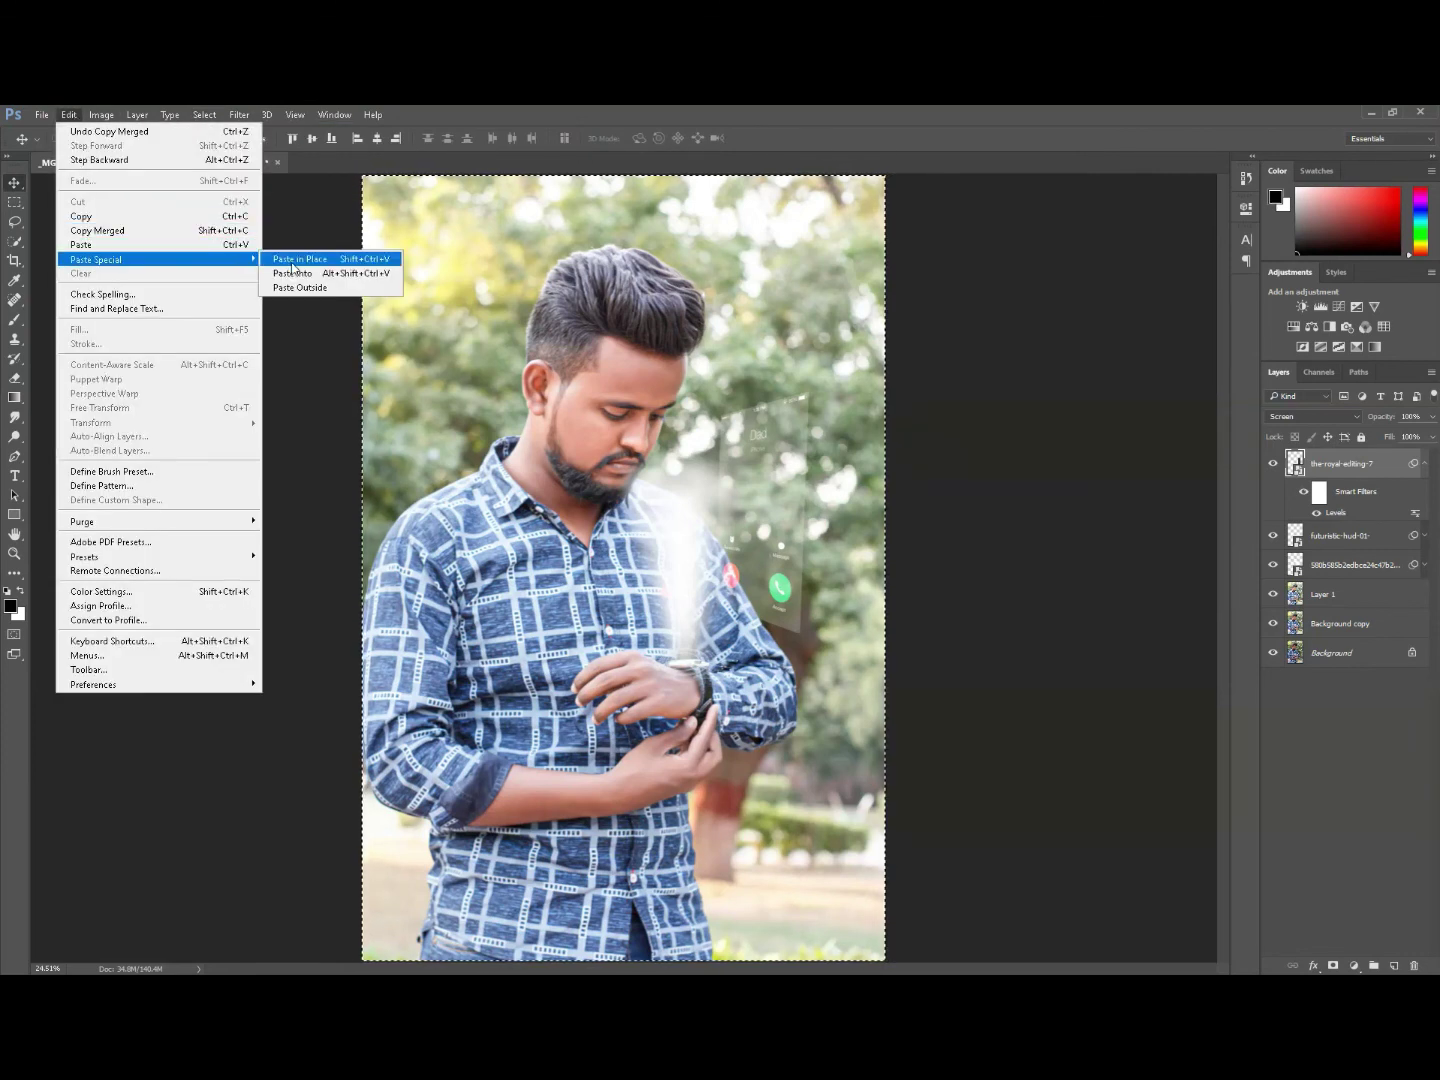
pyautogui.click(293, 262)
pyautogui.click(240, 117)
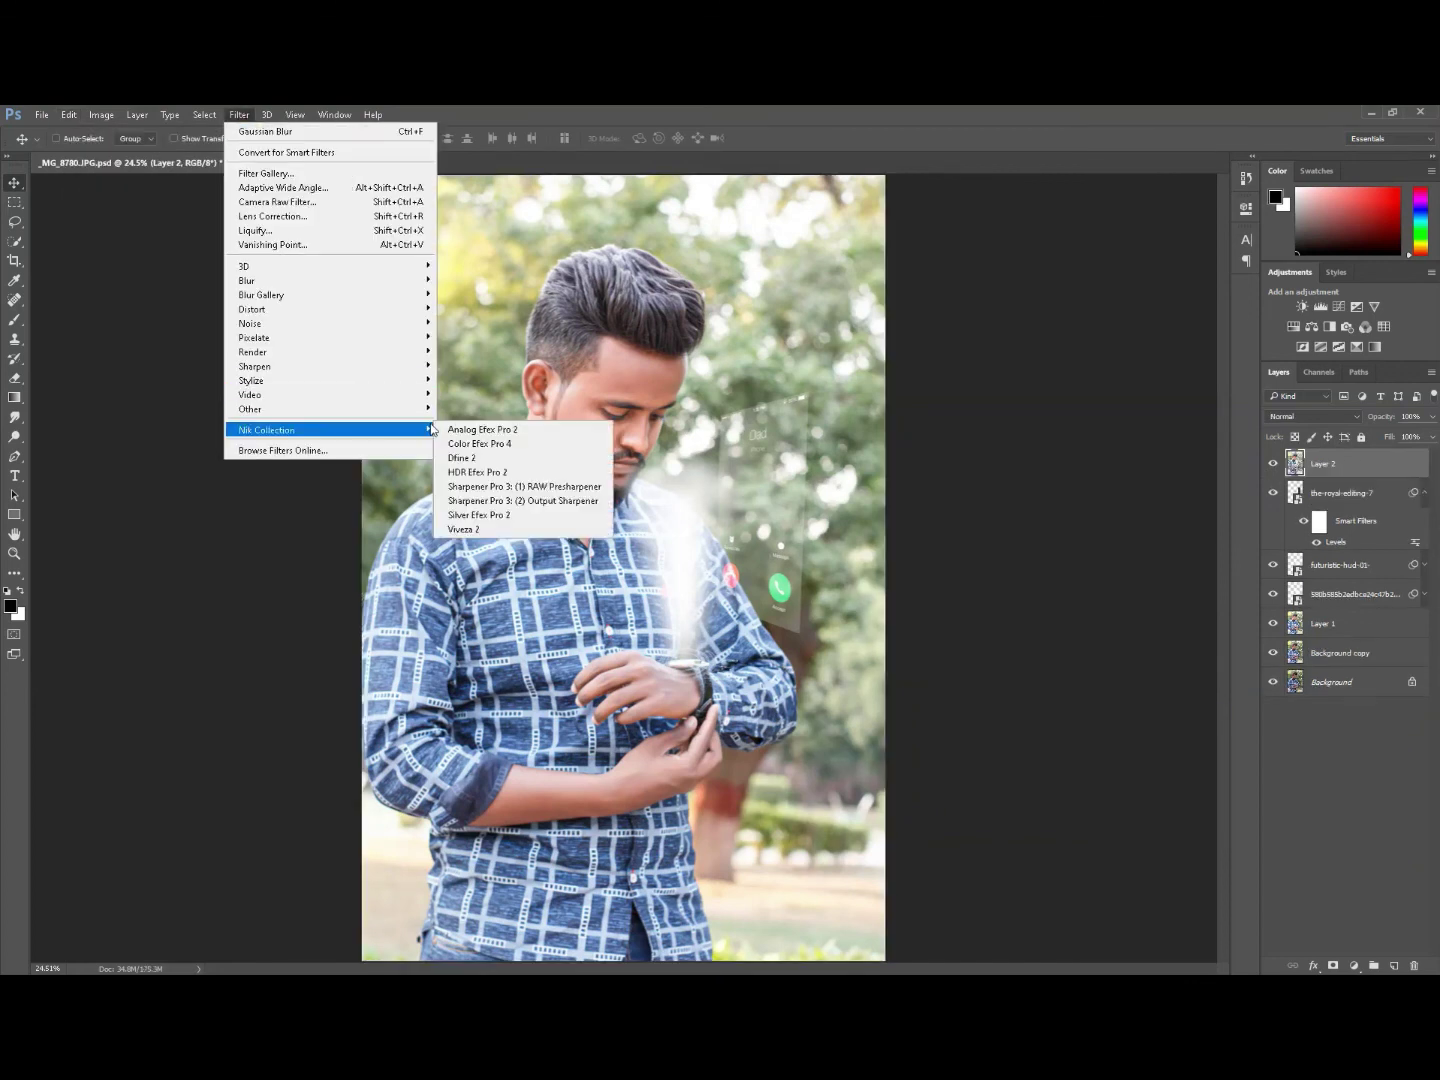
pyautogui.click(280, 202)
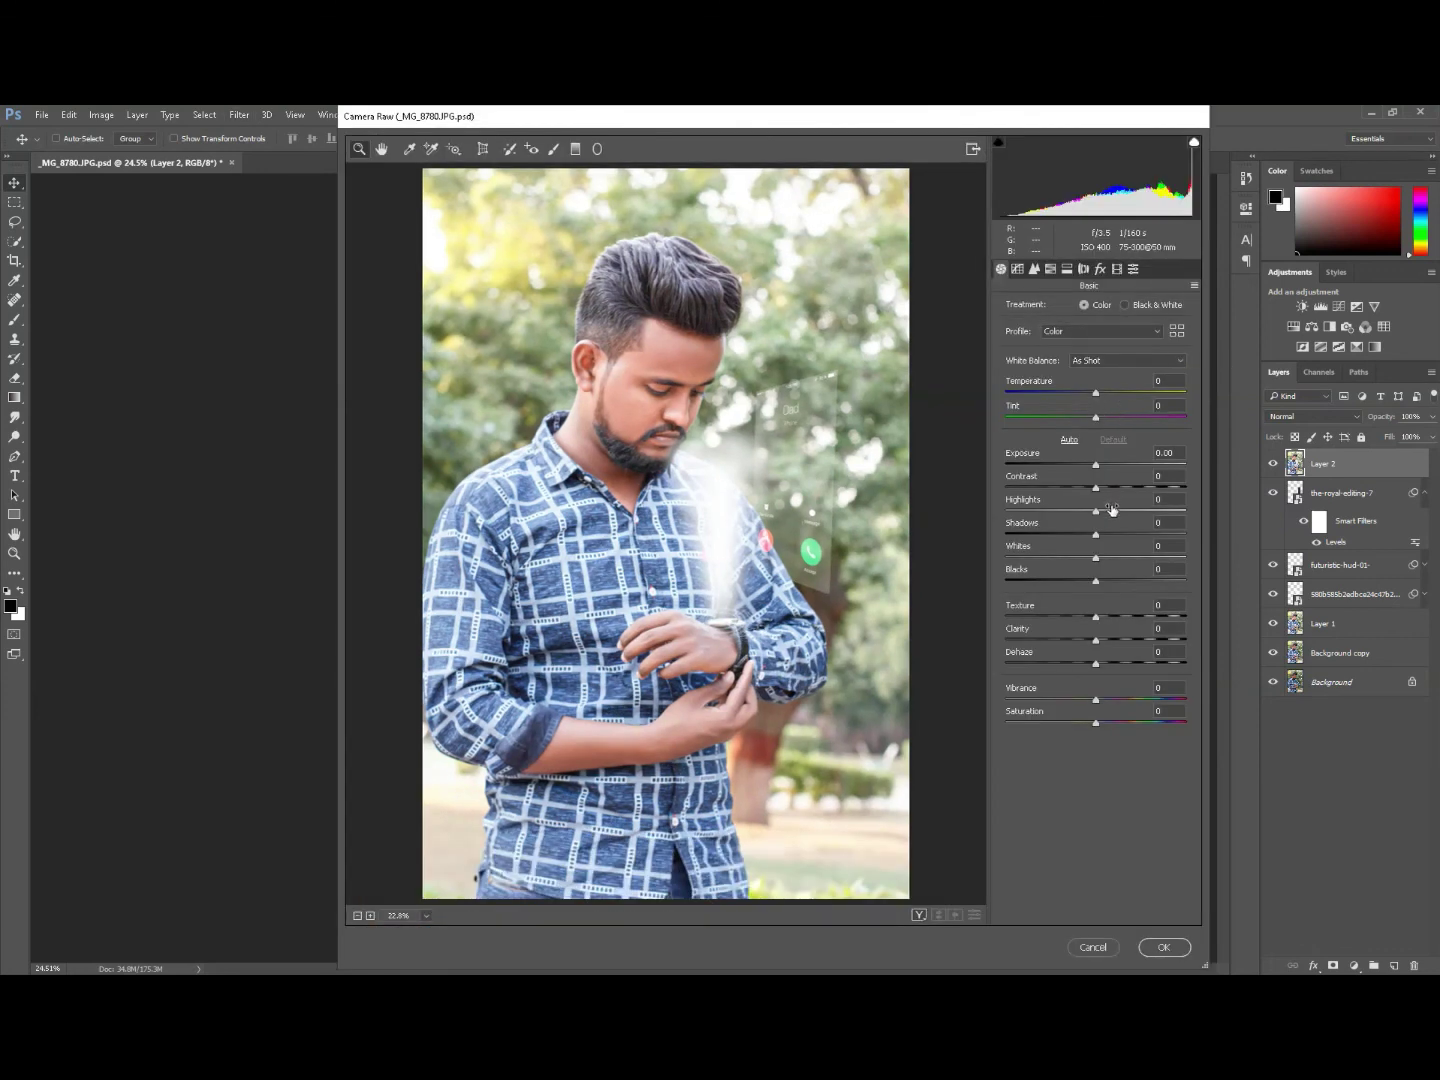
# Set Camera Raw Exposure to -0.25, apply the Vignetting Heavy preset, and brush +0.35 exposure, +36 texture on the forehead.
pyautogui.moveTo(1096, 465); pyautogui.dragTo(1091, 465)
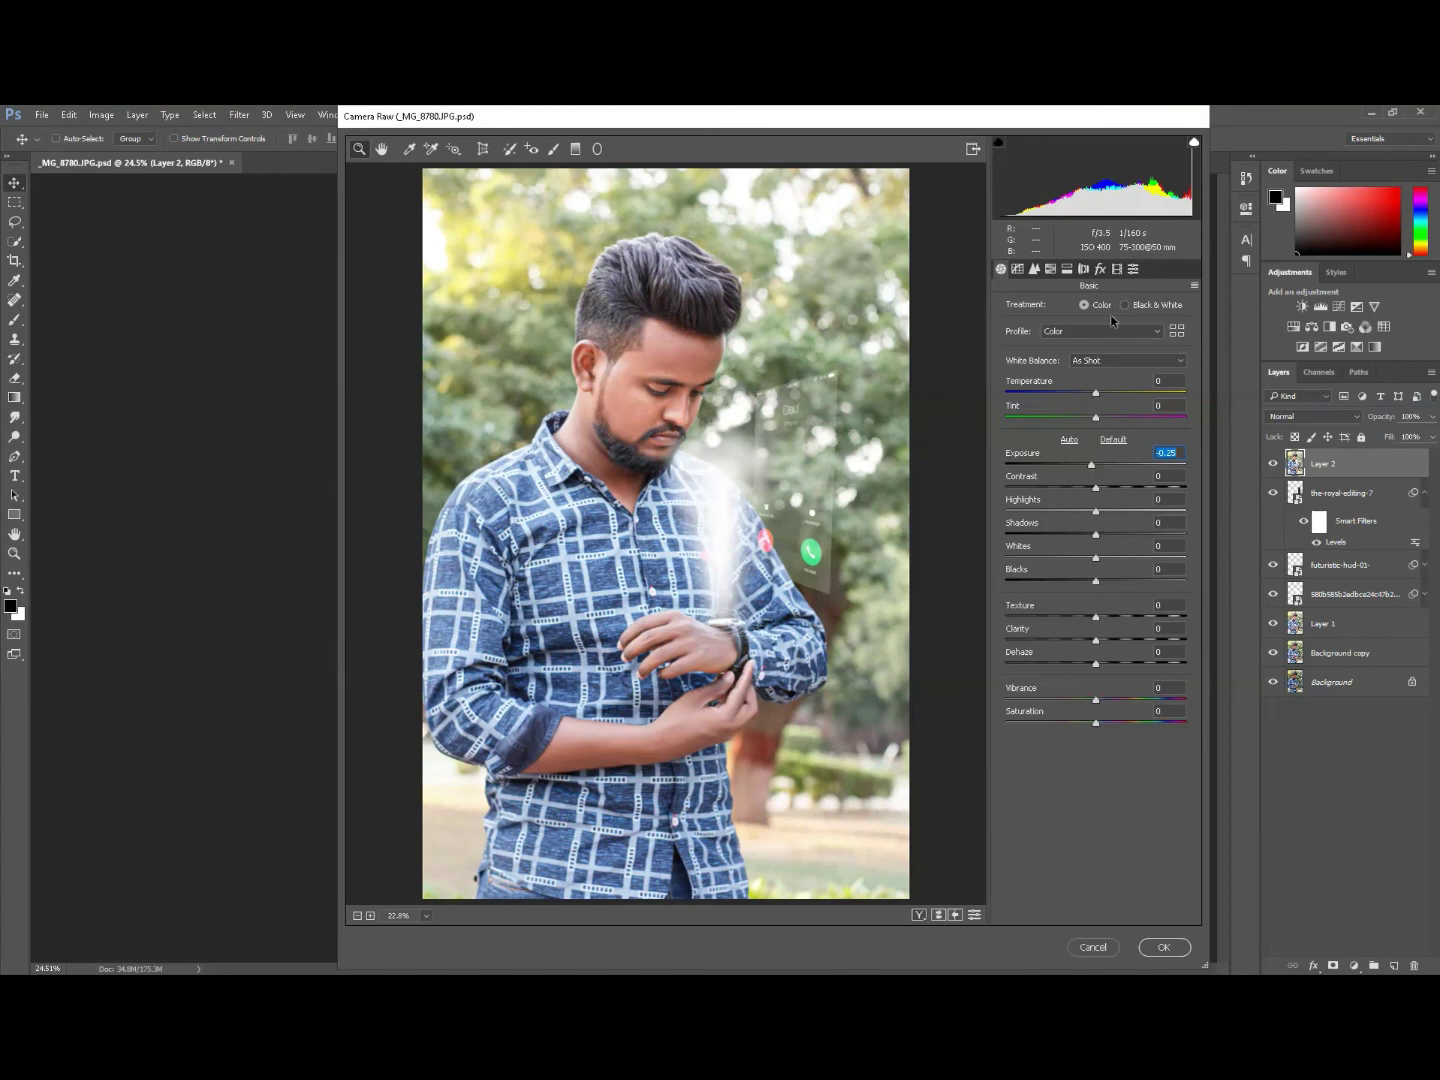
pyautogui.click(1134, 270)
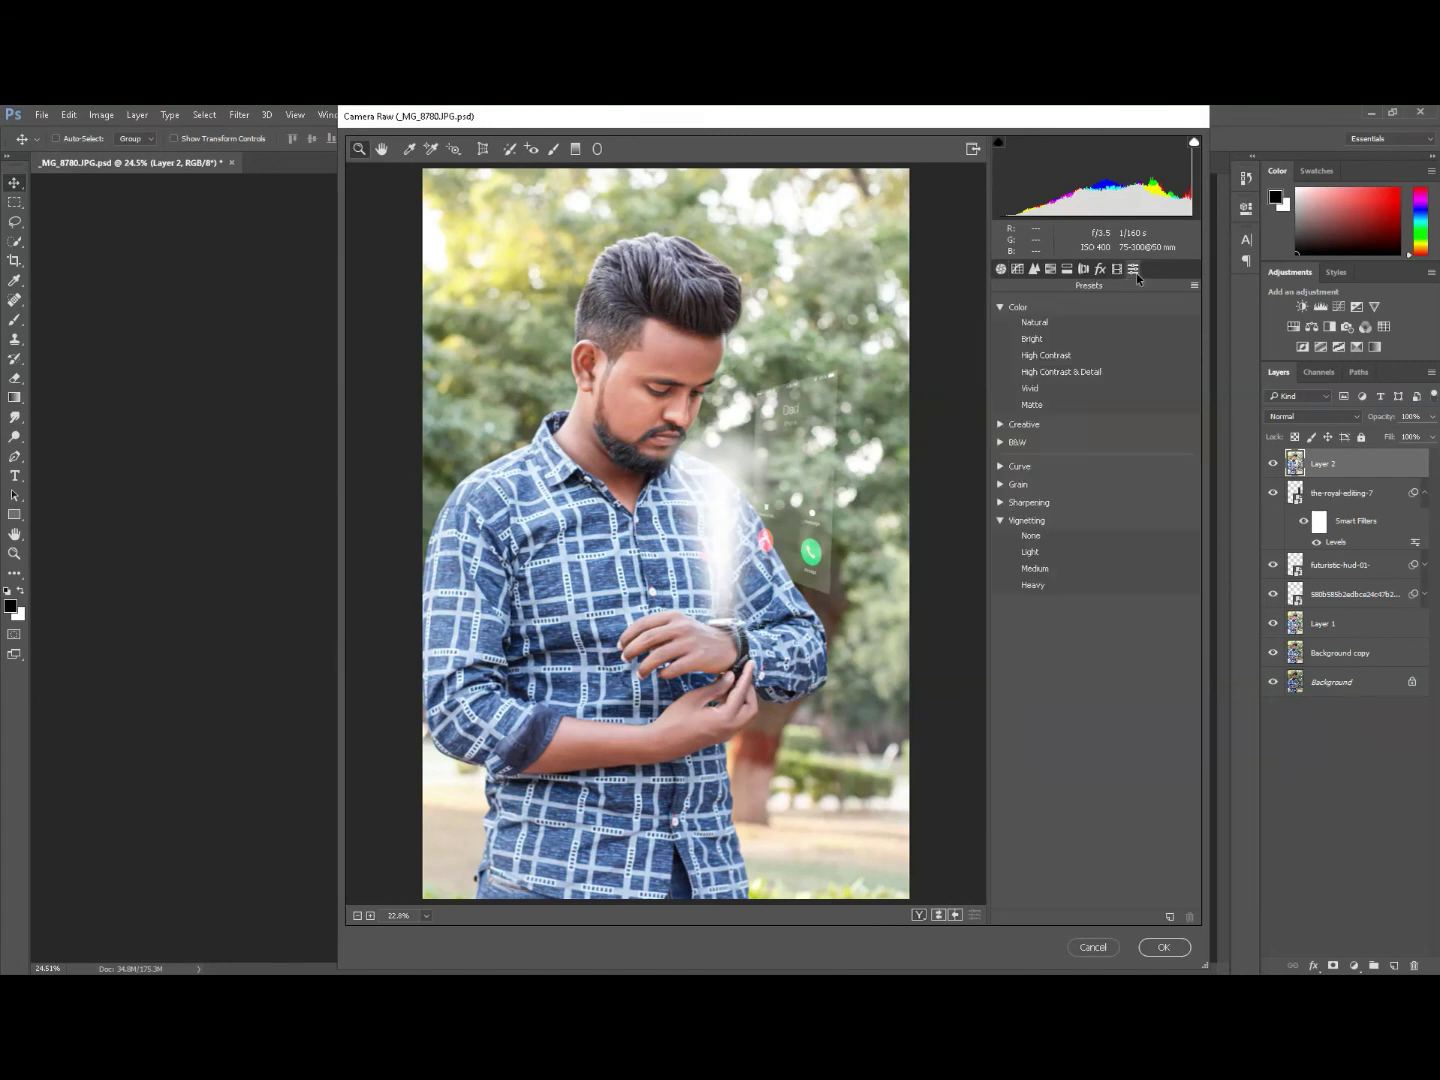
pyautogui.click(1053, 587)
pyautogui.click(999, 270)
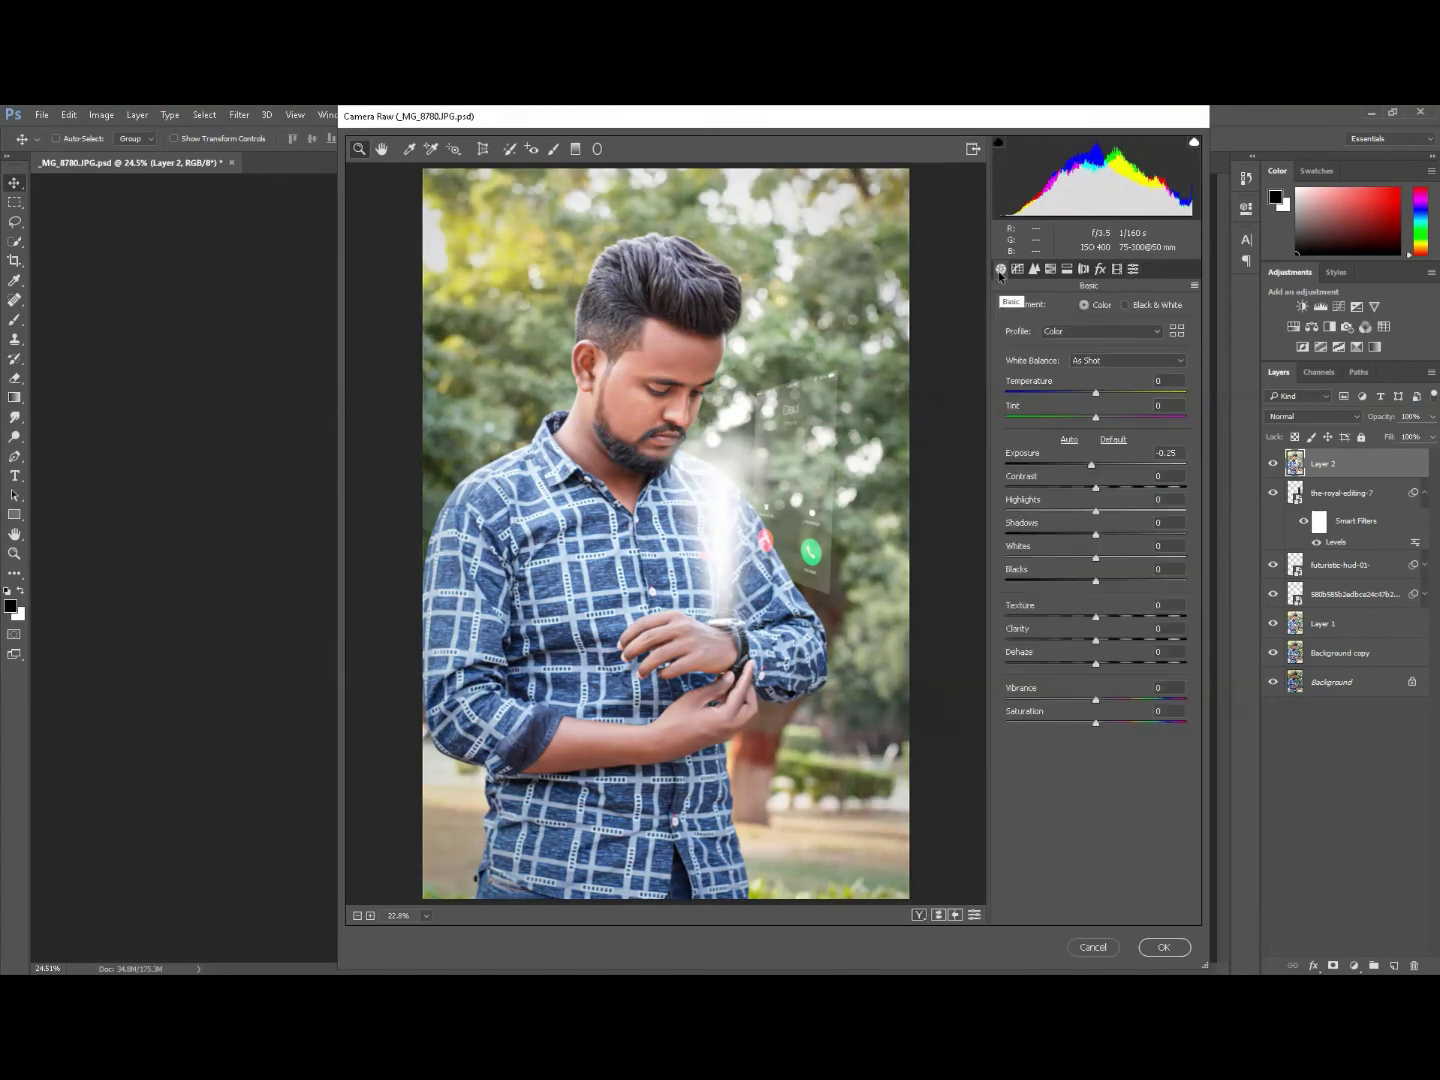
pyautogui.click(553, 150)
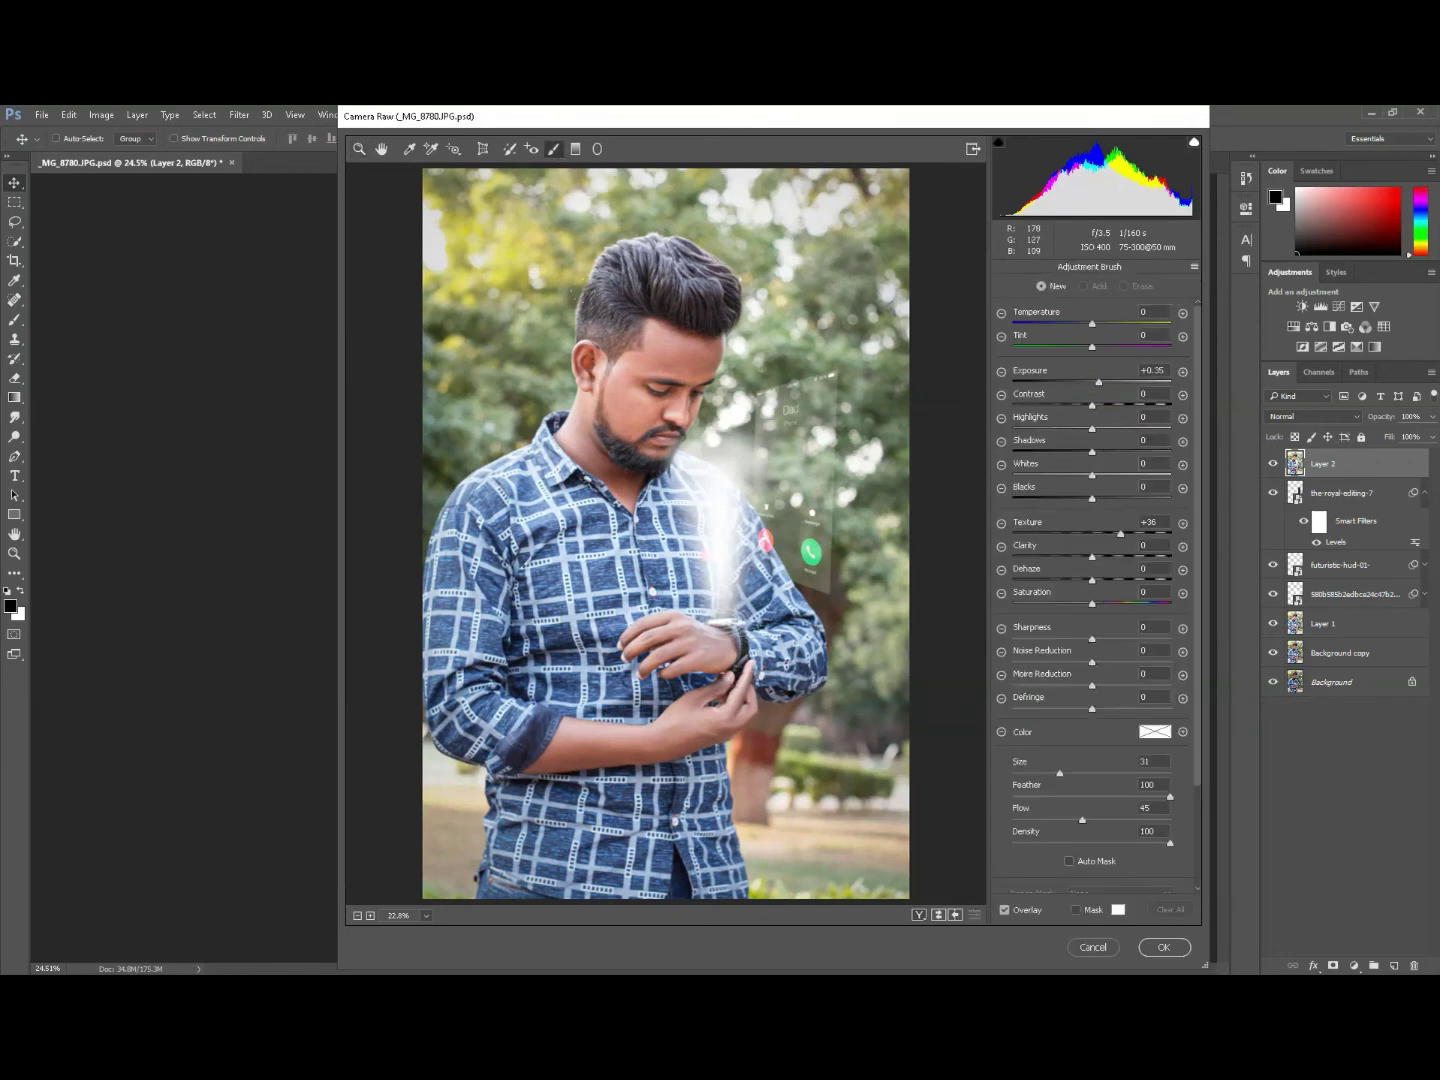
pyautogui.click(694, 381)
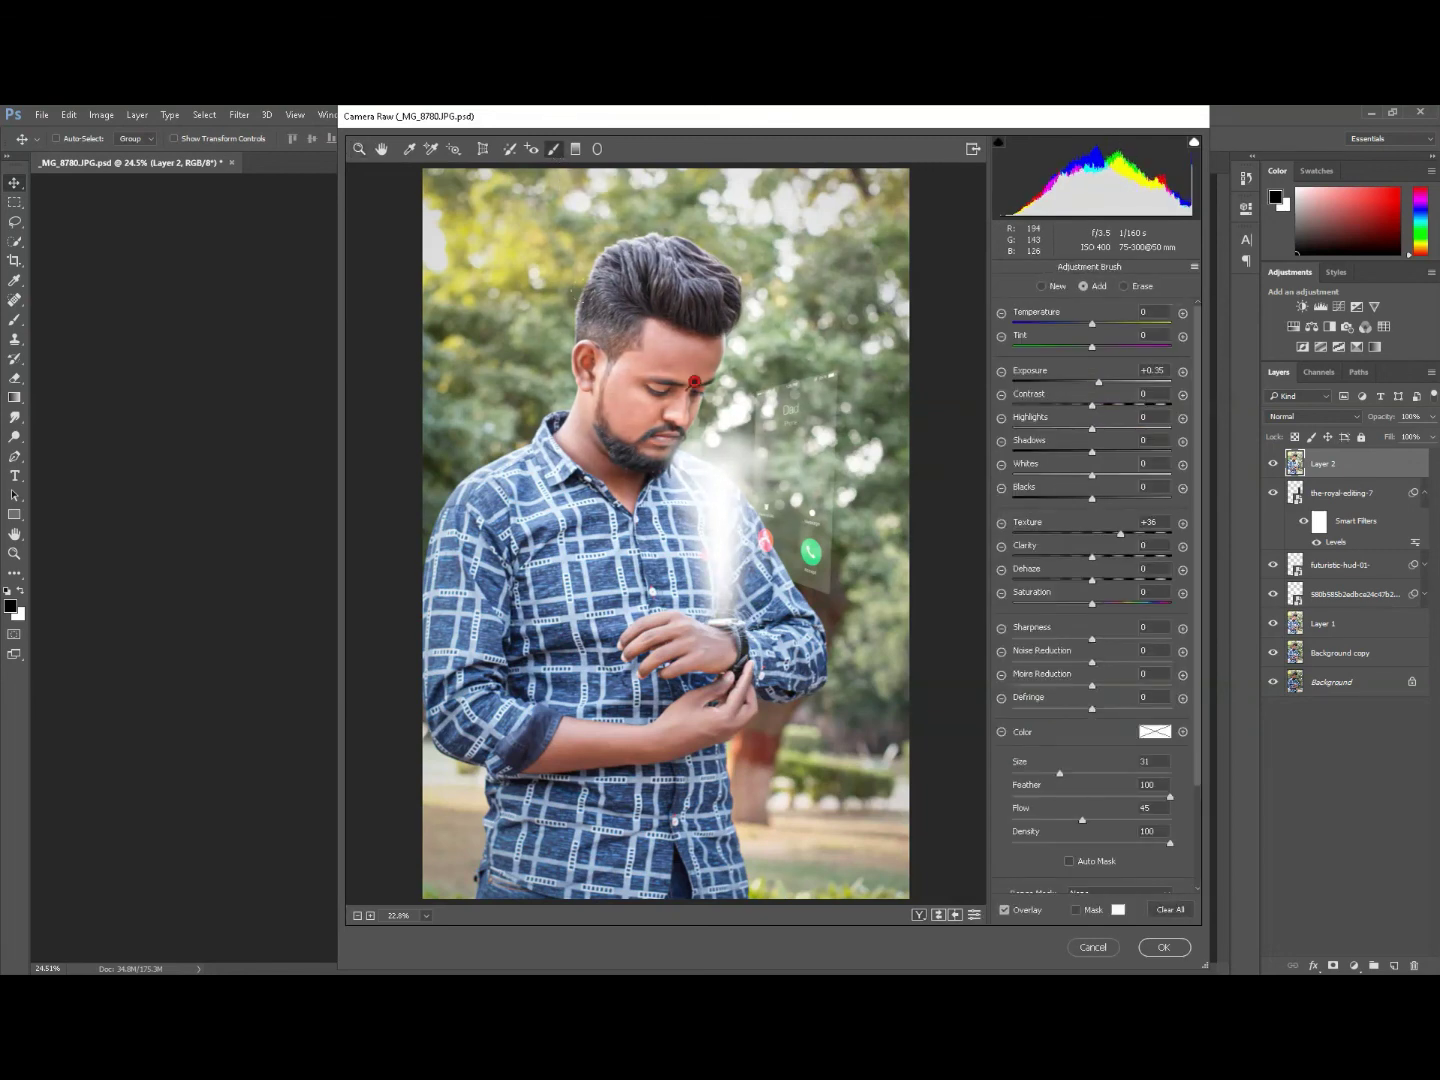
pyautogui.click(1141, 948)
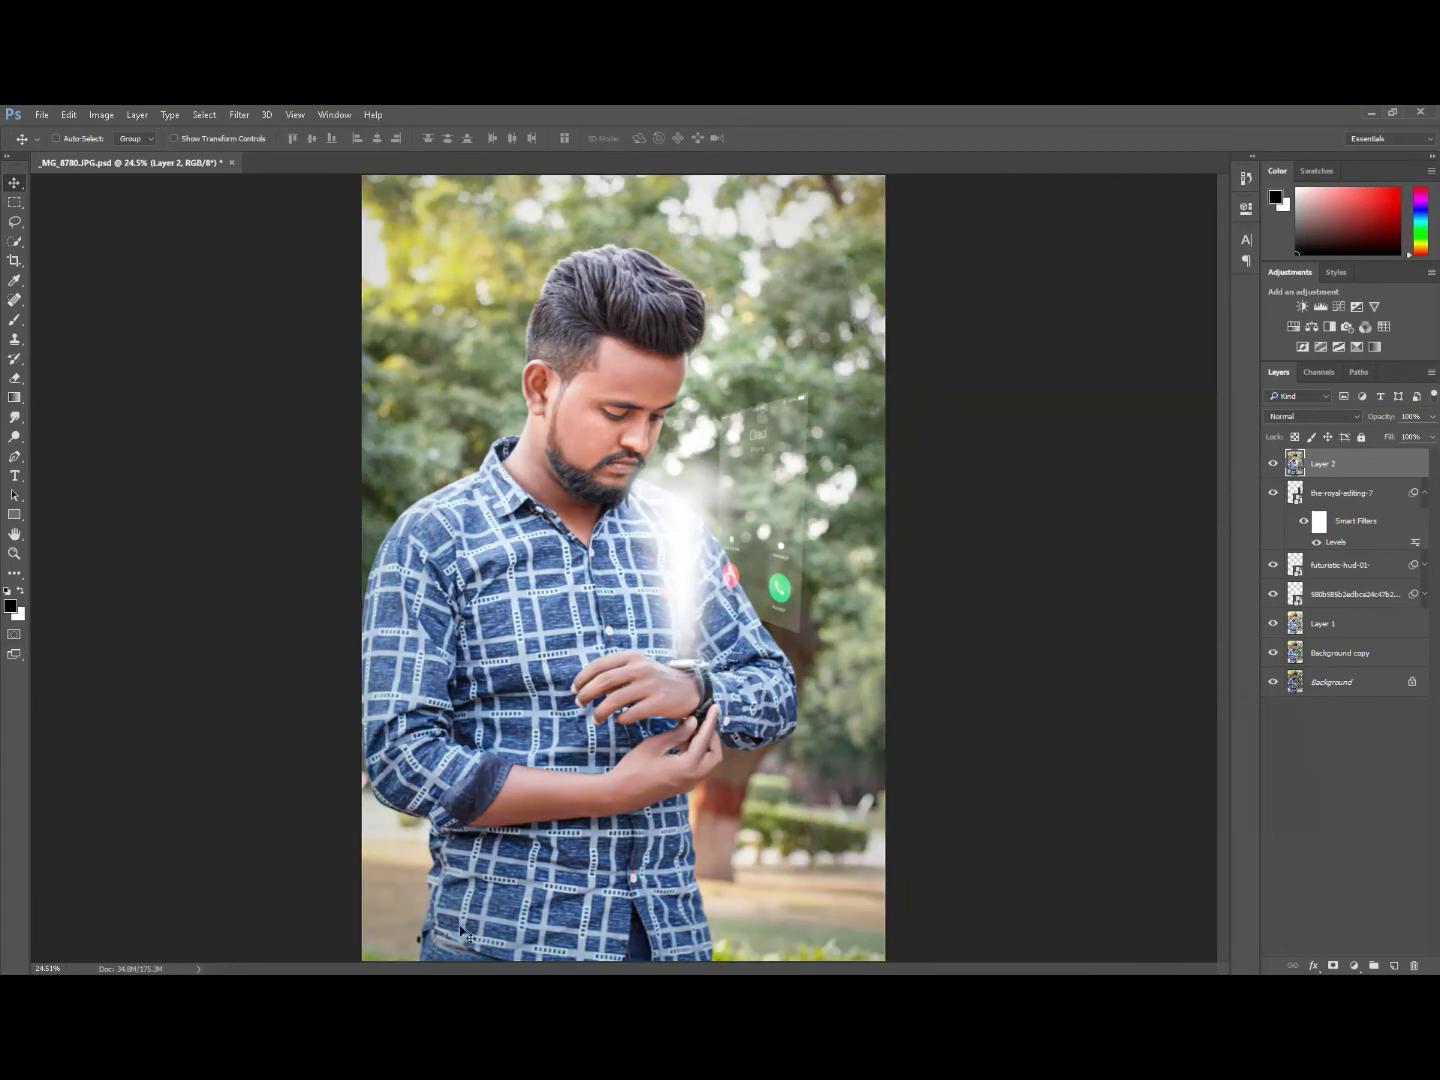
pyautogui.click(16, 556)
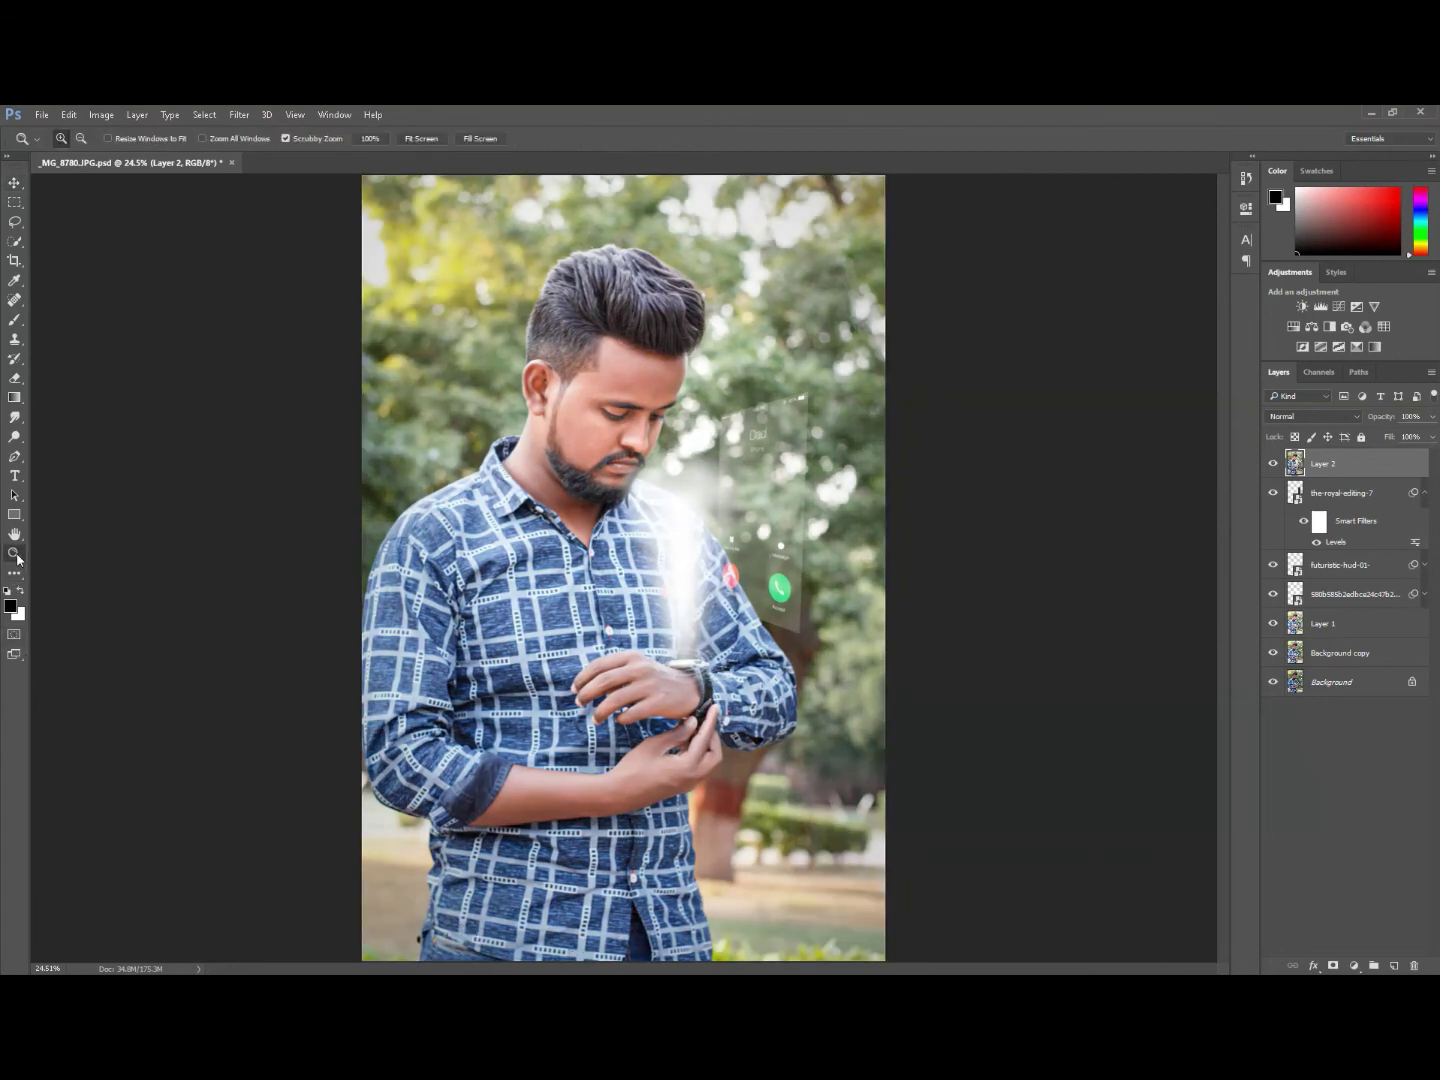
pyautogui.rightClick(646, 459)
pyautogui.click(691, 489)
pyautogui.rightClick(660, 386)
pyautogui.click(700, 403)
pyautogui.click(15, 183)
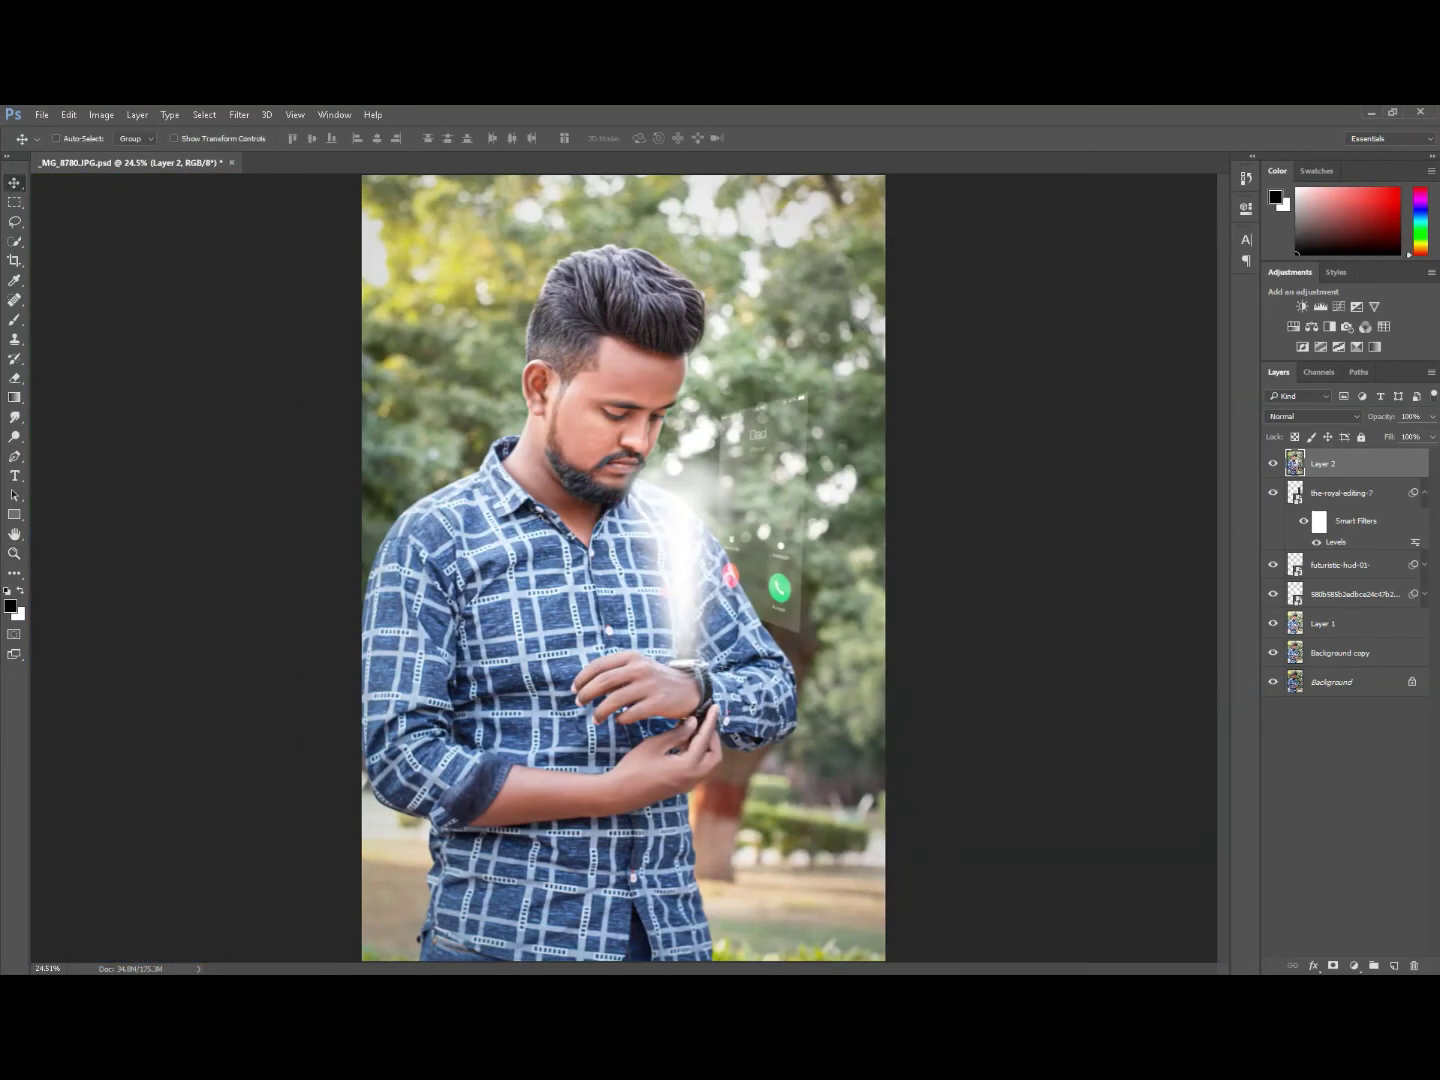